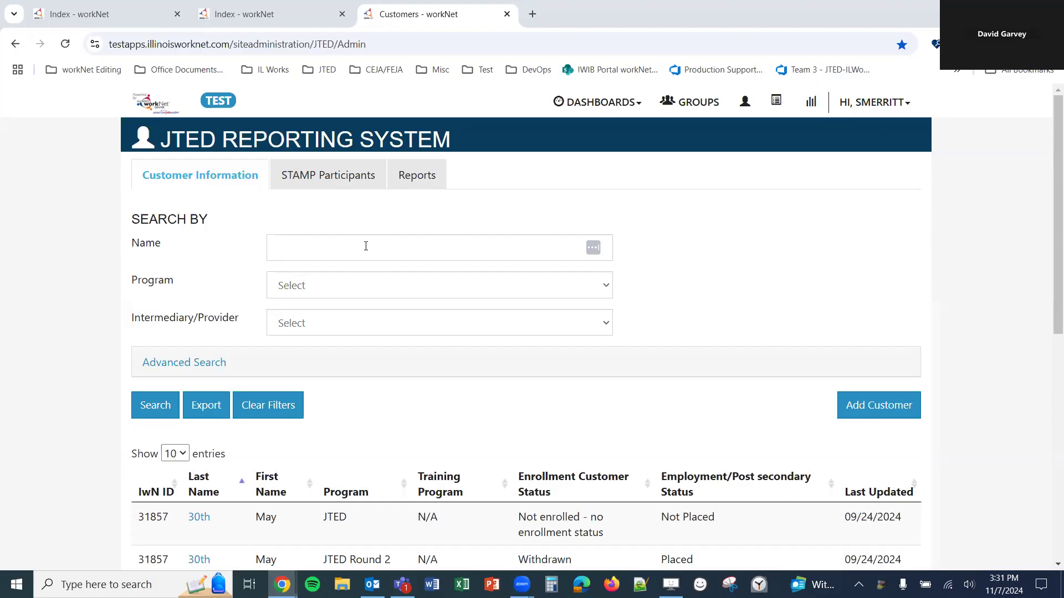
Search customers by the applicant's name and open the JTED Round 2 applicant's record.
click(368, 244)
text(david m)
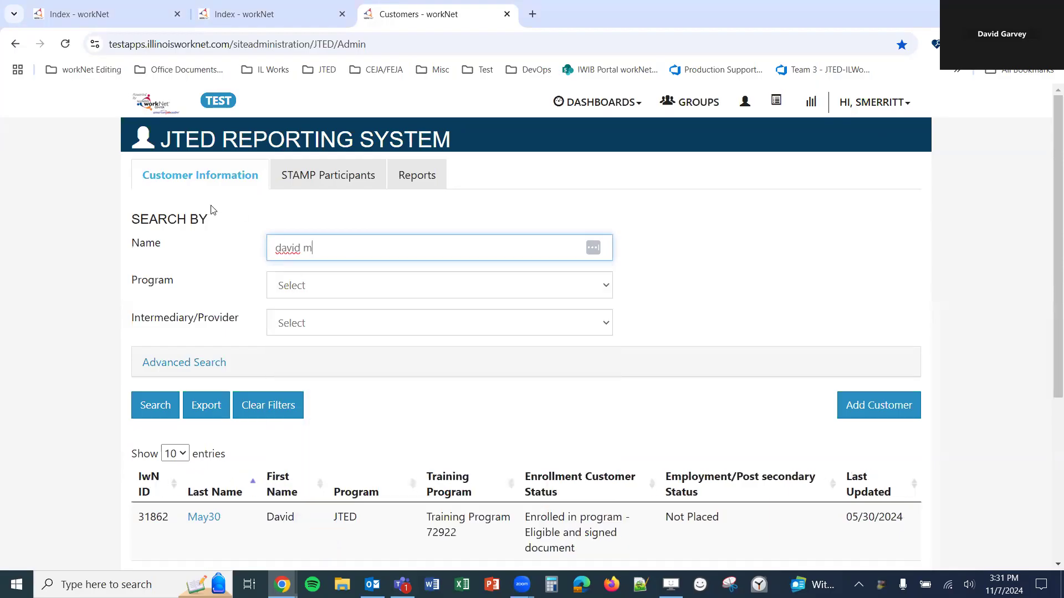
scroll(71, 249, down, 3)
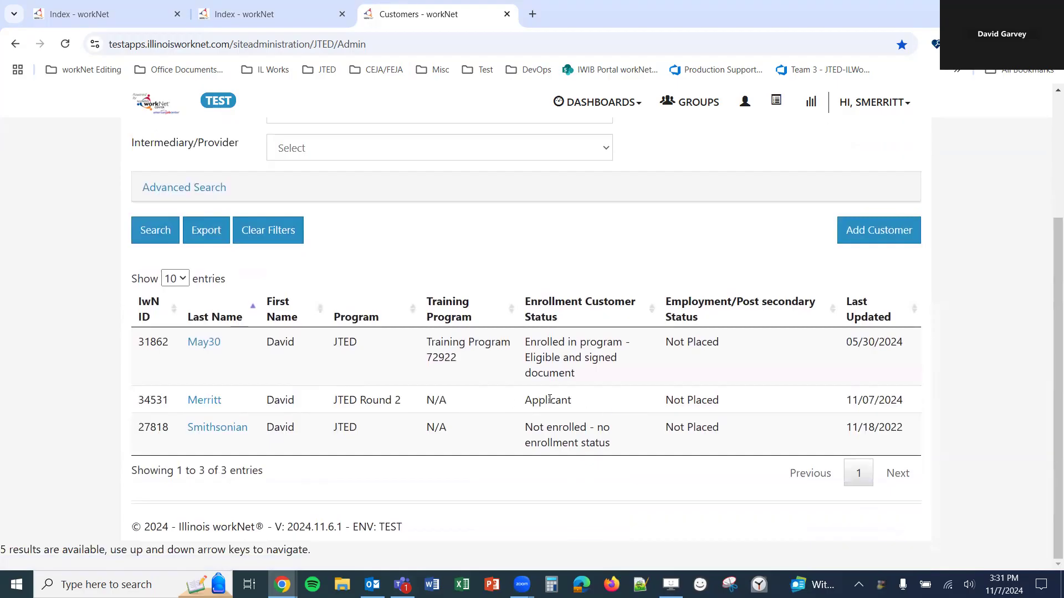
drag(526, 401, 585, 404)
click(511, 401)
click(206, 401)
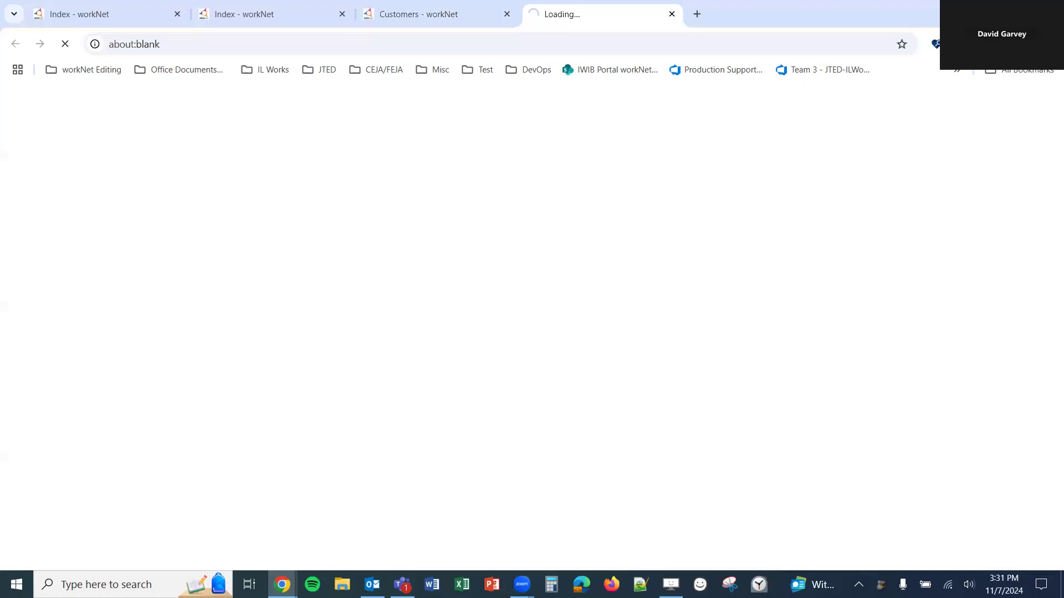
From the record's Intake tab, start Complete Application With Customer.
click(224, 182)
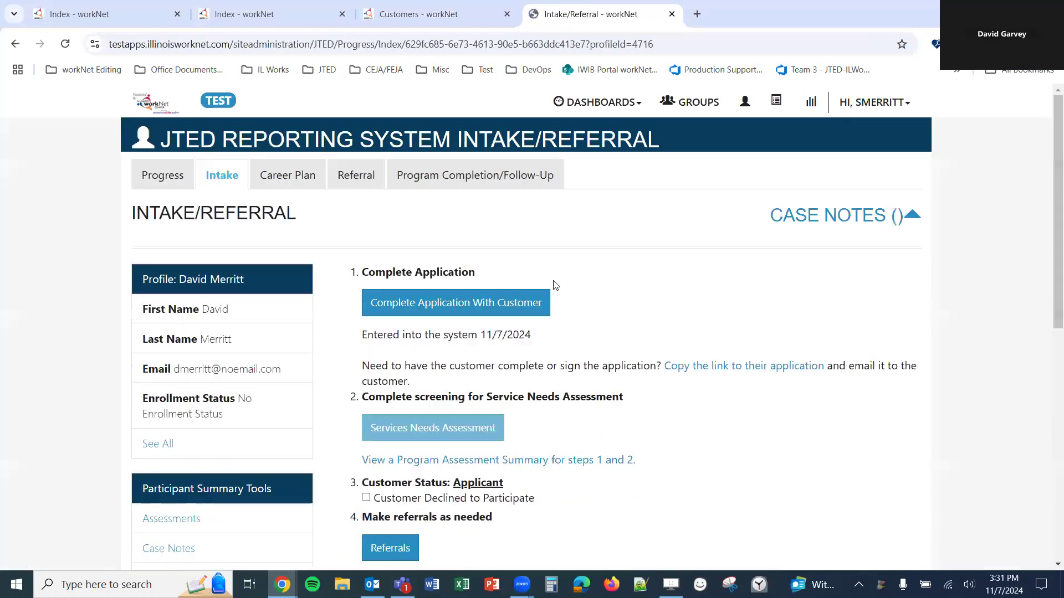
click(445, 311)
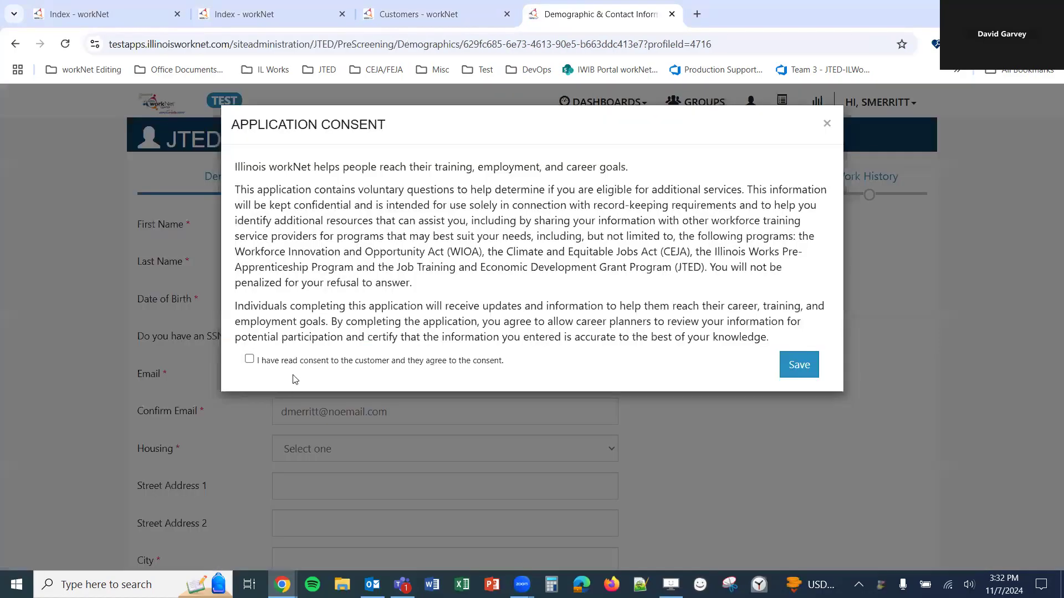
Tick the customer's agreement in the Application Consent dialog and save it.
click(249, 358)
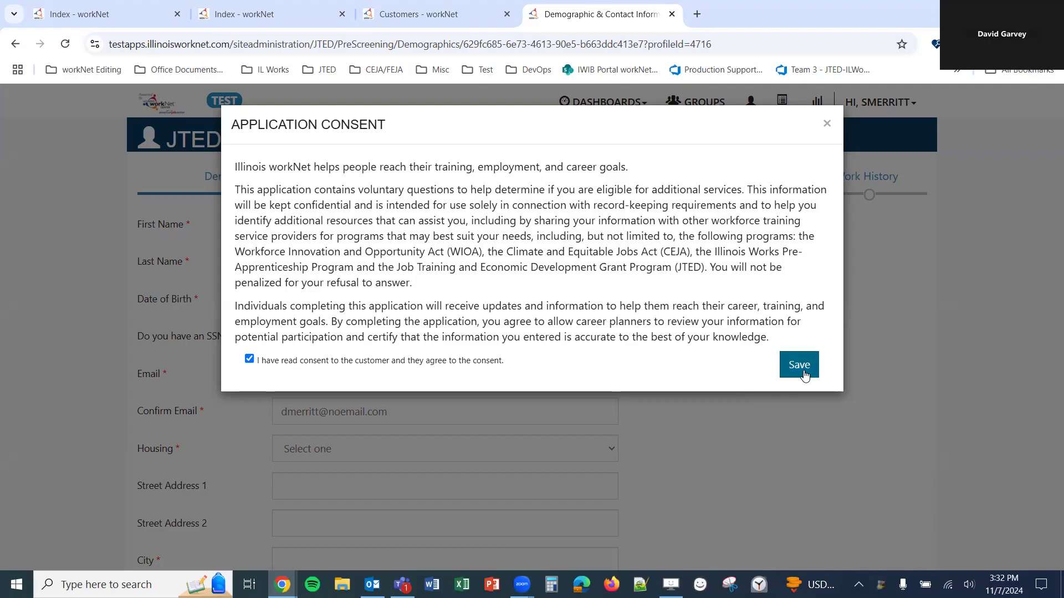
click(805, 375)
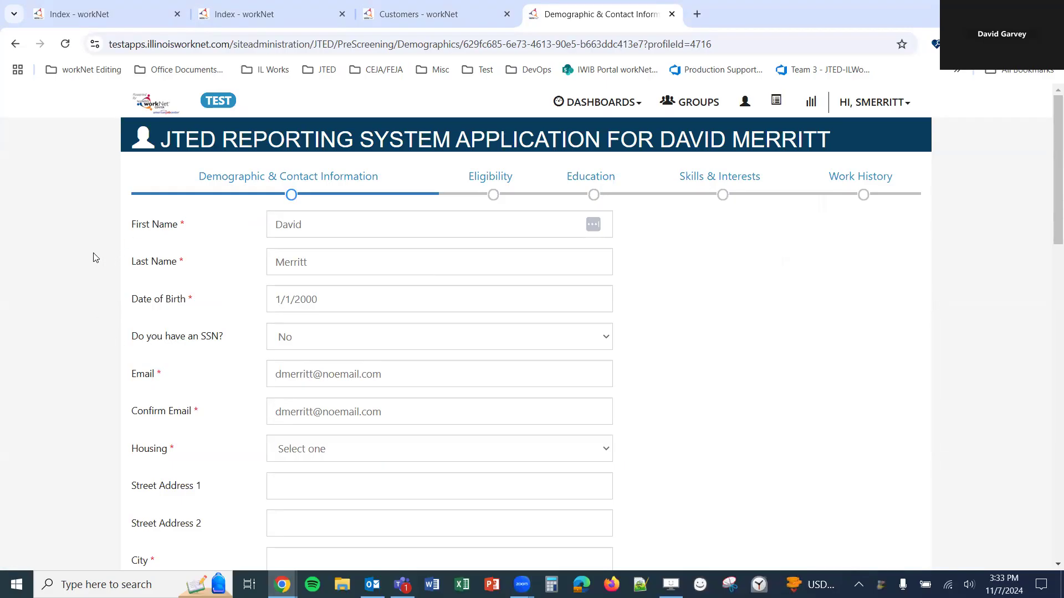
Scroll through the demographic form and bring up the 'Do you have an SSN?' choices.
scroll(64, 357, down, 6)
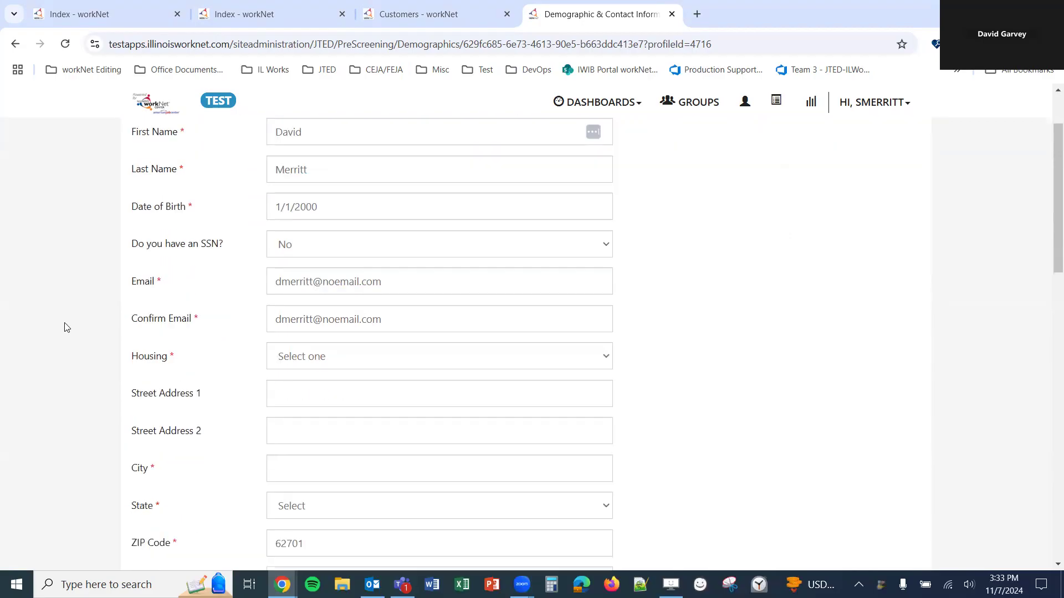
scroll(135, 312, down, 12)
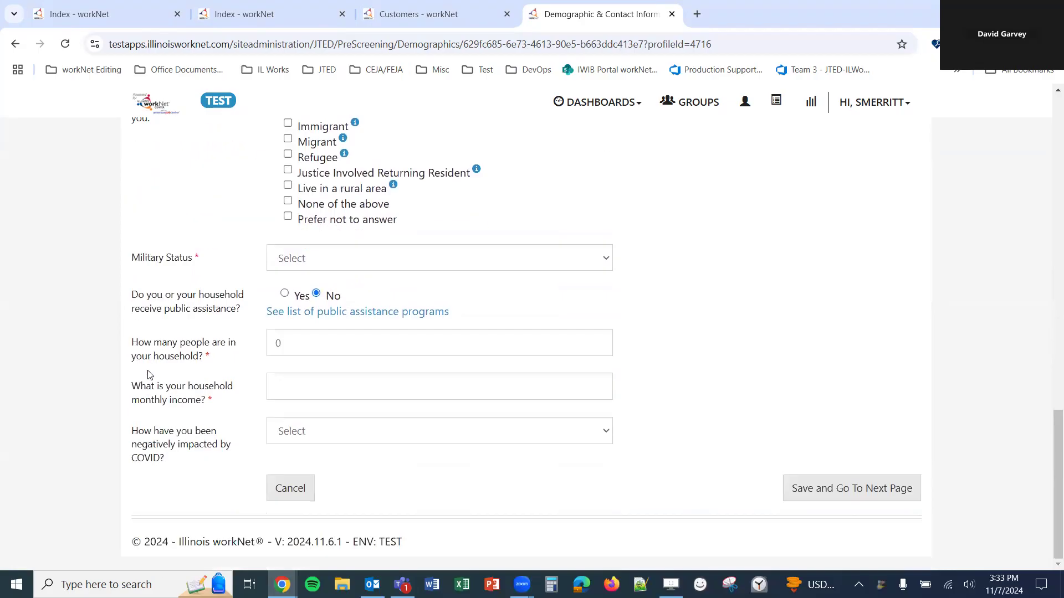
scroll(166, 410, up, 18)
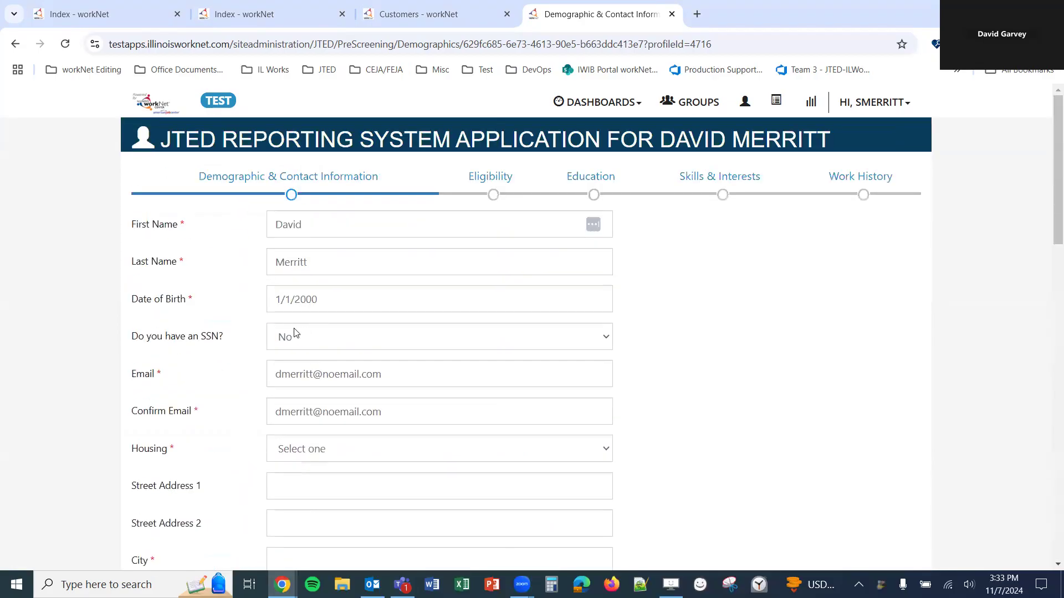
scroll(105, 336, down, 2)
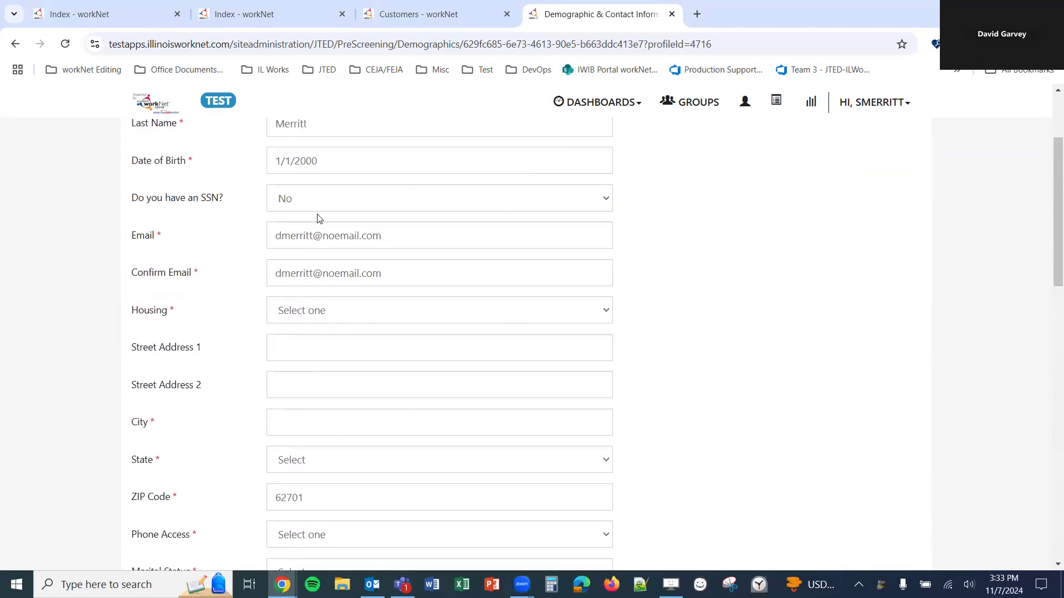
click(340, 202)
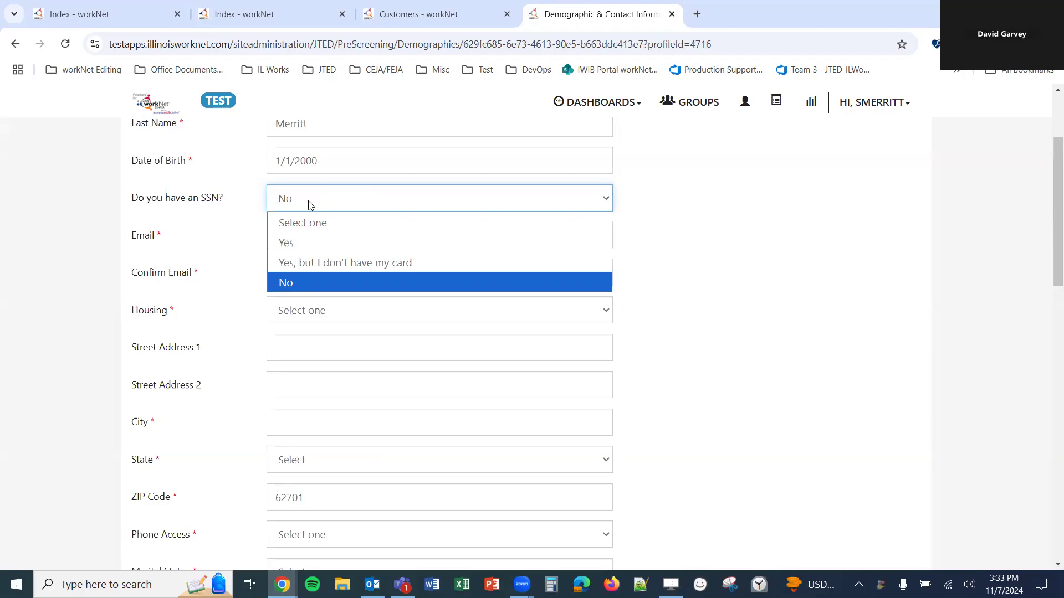
Try Yes and No for the SSN question, settling on 'Yes, but I don't have my card'.
click(297, 245)
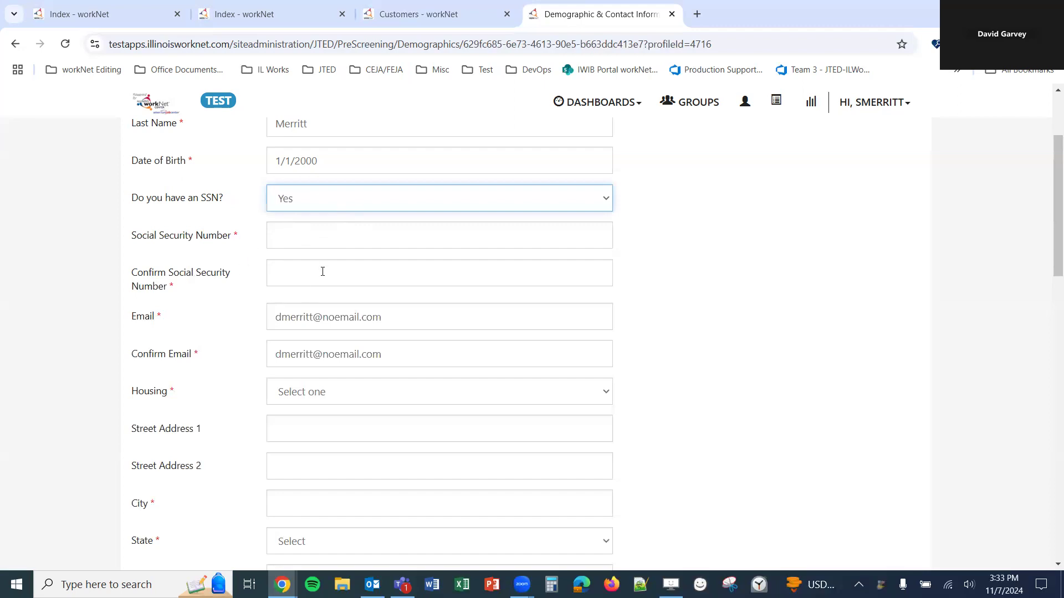
click(339, 201)
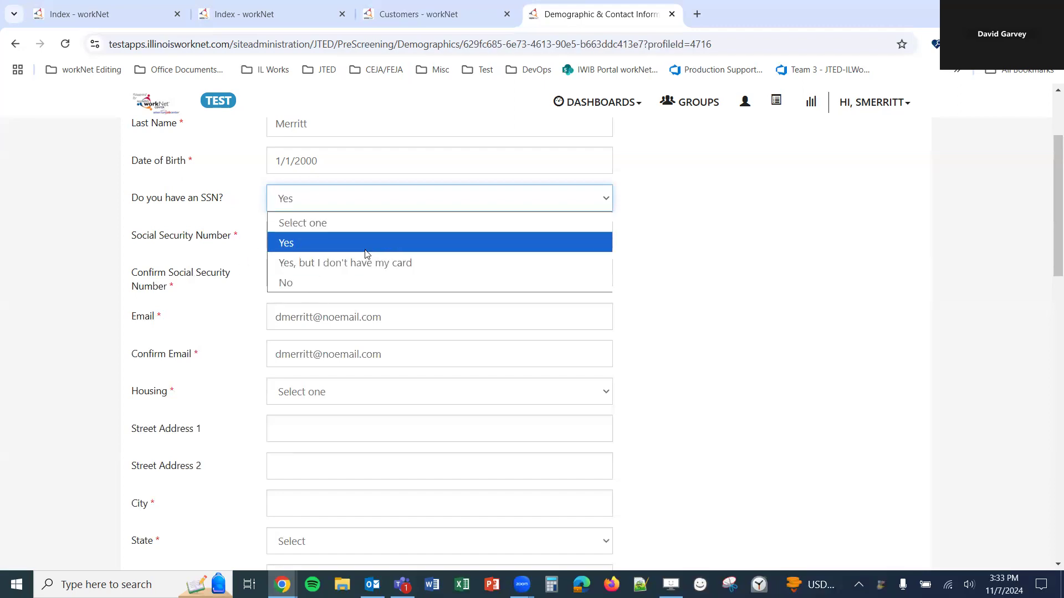
click(347, 268)
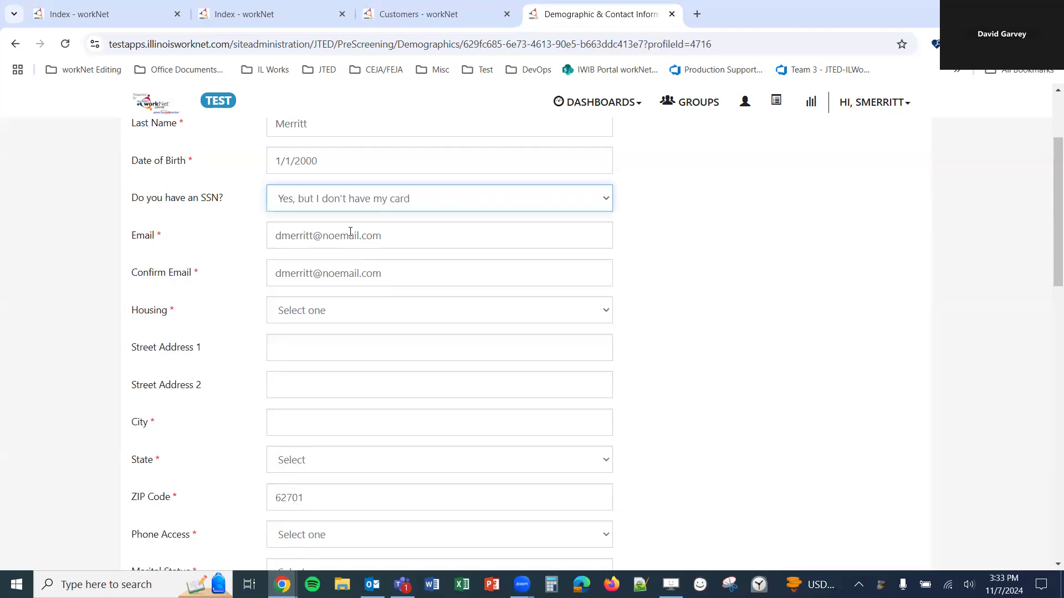
click(460, 208)
click(380, 280)
click(426, 202)
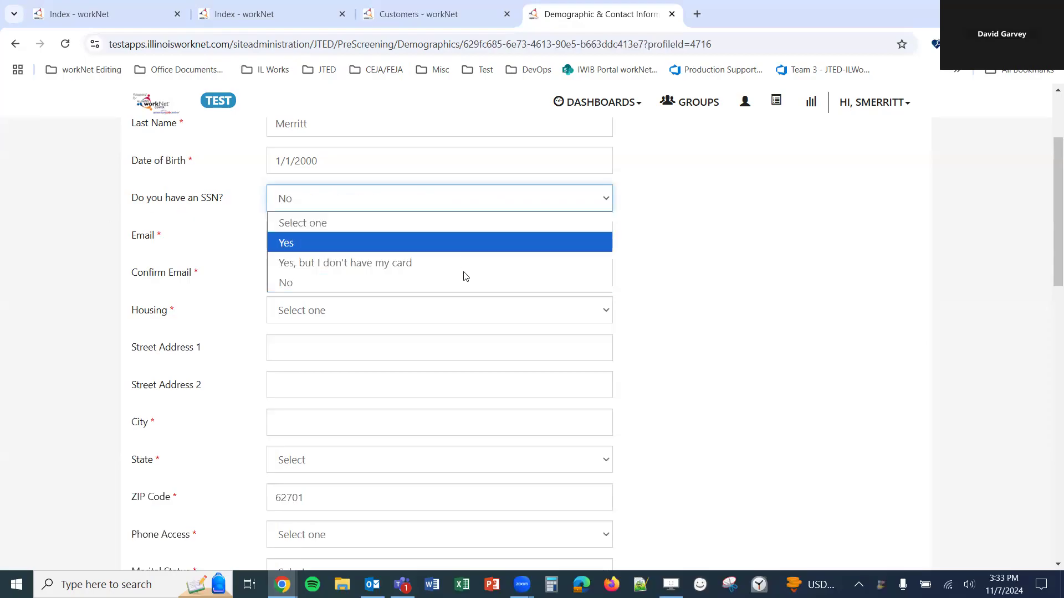
click(525, 264)
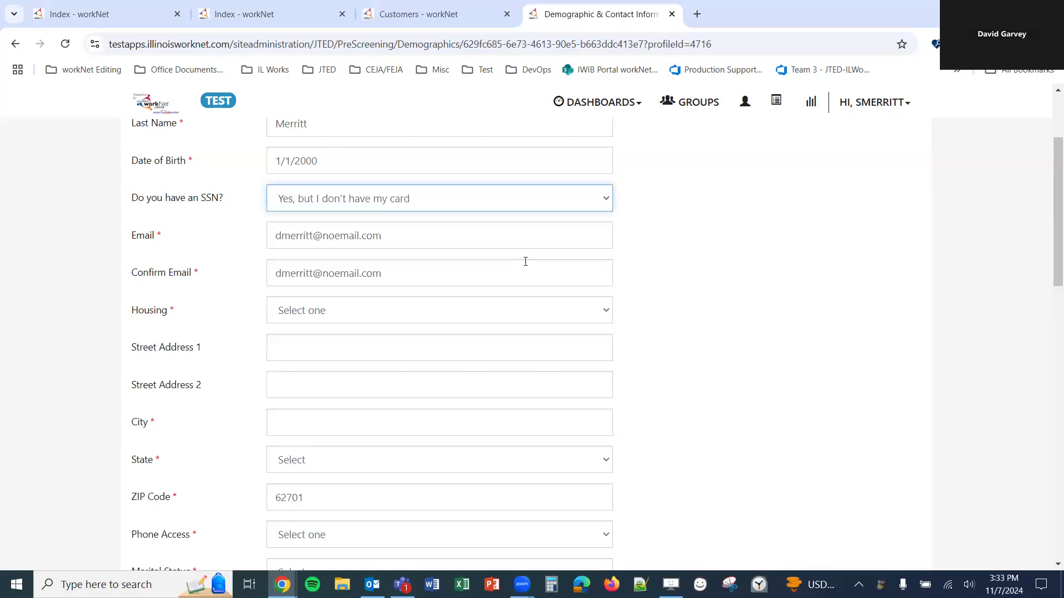
scroll(821, 357, down, 3)
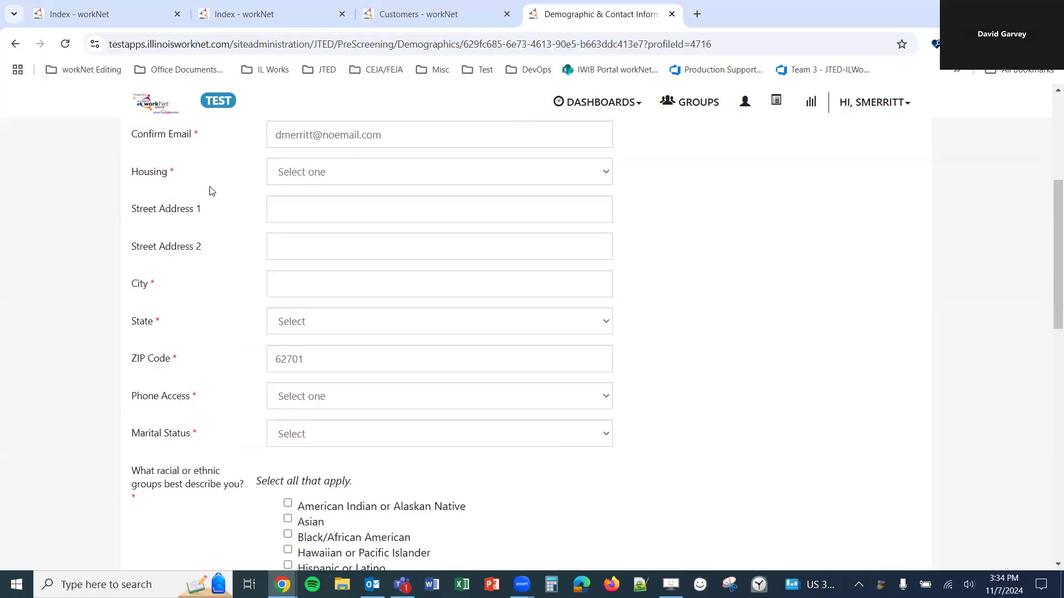
Set Housing to Stable housing (own/rent).
scroll(280, 281, up, 1)
scroll(281, 282, down, 1)
click(303, 178)
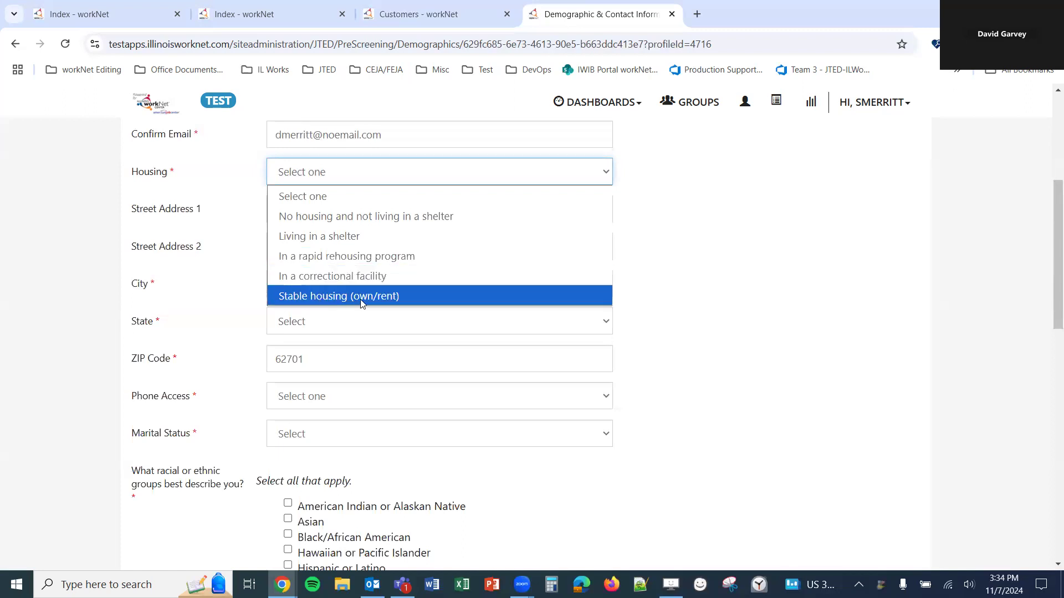
click(495, 297)
Enter the customer's street address and city, and set State to IL.
click(413, 211)
key(Tab)
key(Tab)
text(Springfield)
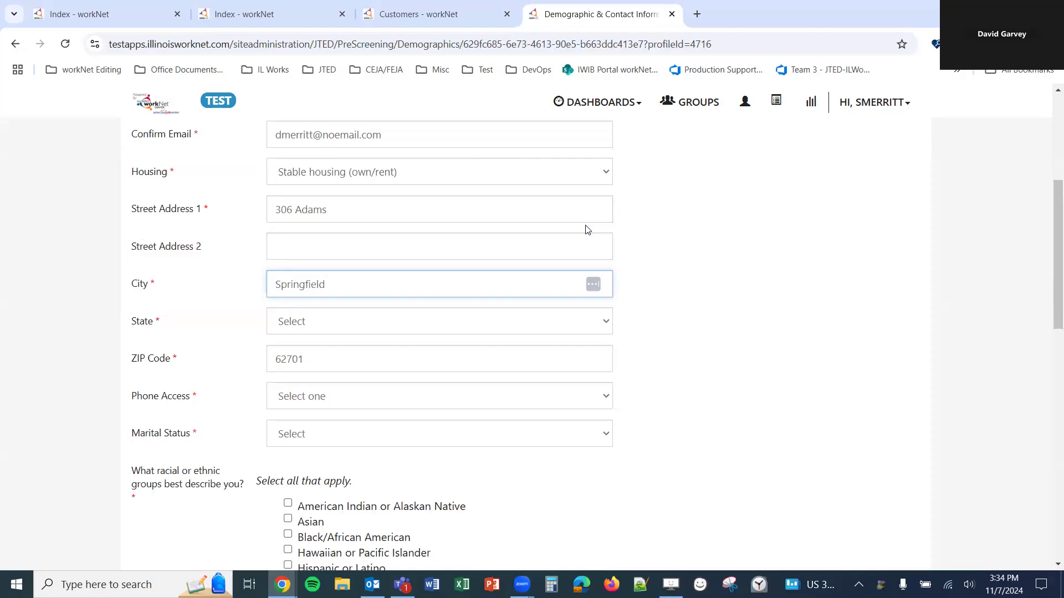
key(Tab)
text(il)
key(Tab)
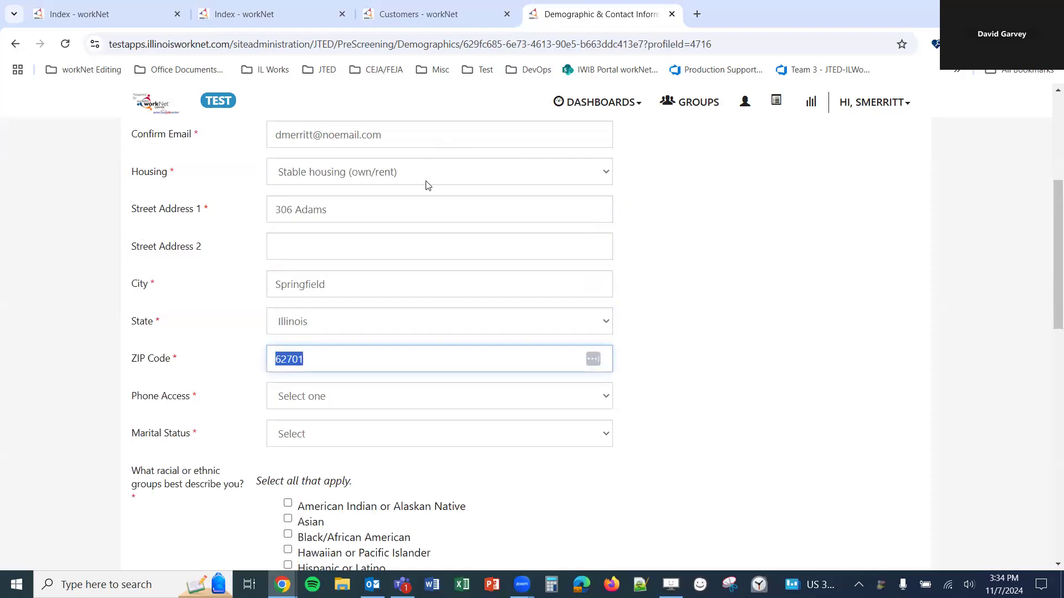
click(428, 178)
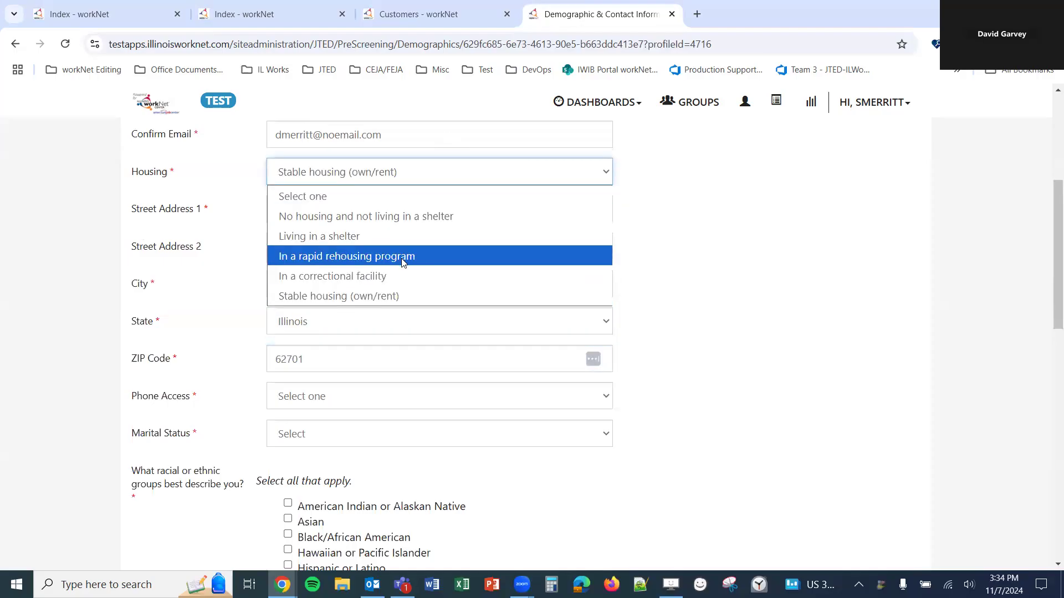
Try the housing options No housing, Living in a shelter, and In a rapid rehousing program.
click(383, 217)
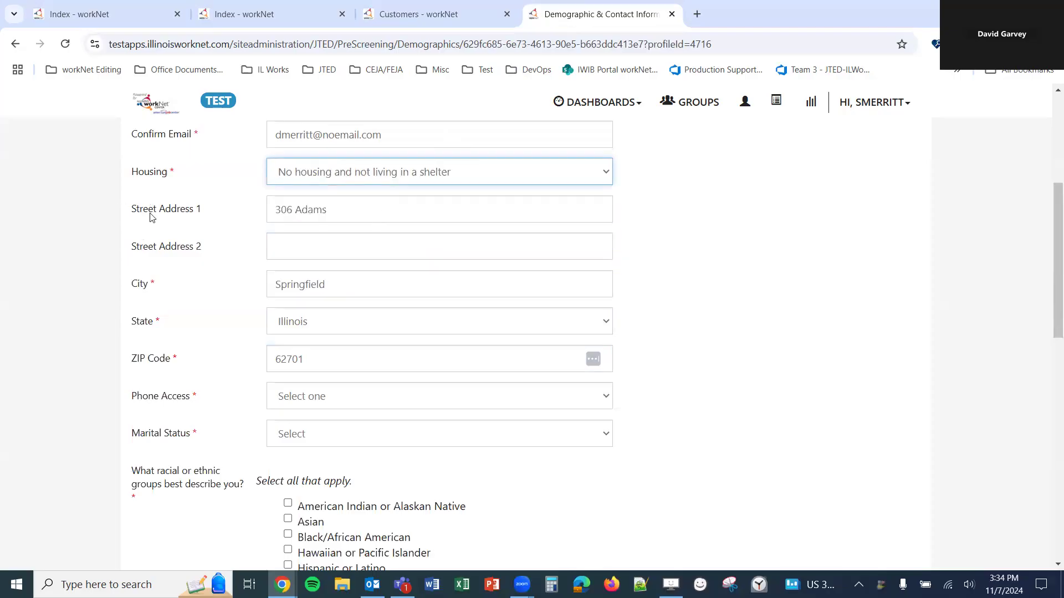
click(339, 173)
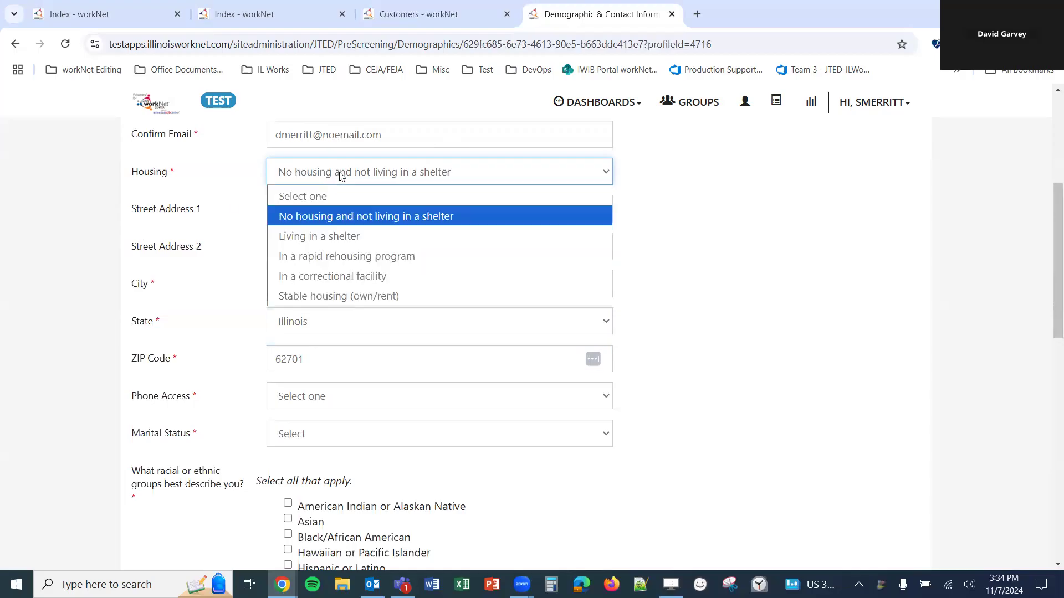
click(391, 244)
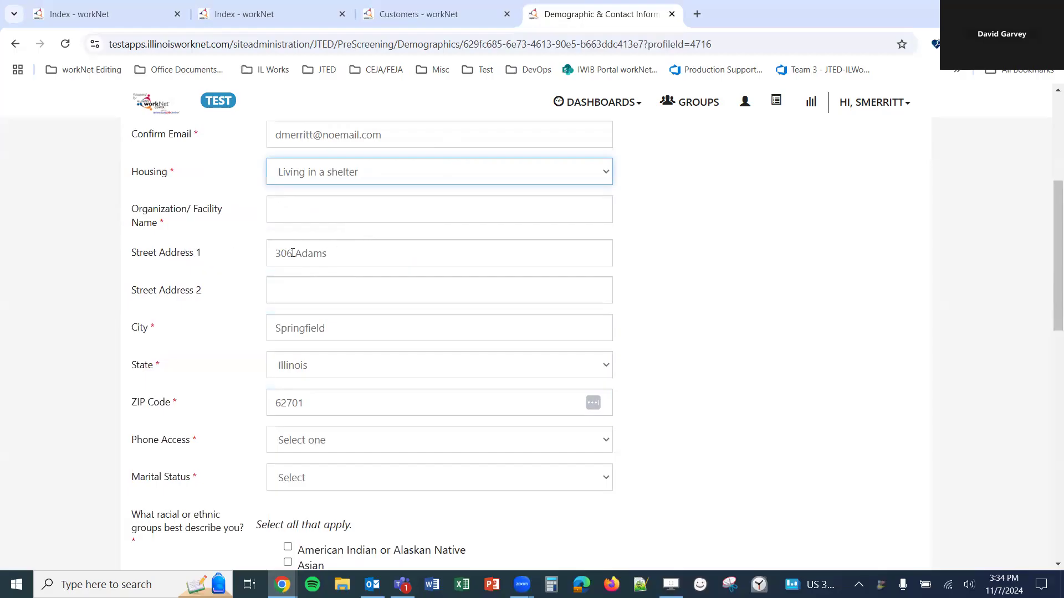
click(136, 213)
drag(127, 213, 190, 225)
click(190, 225)
click(354, 174)
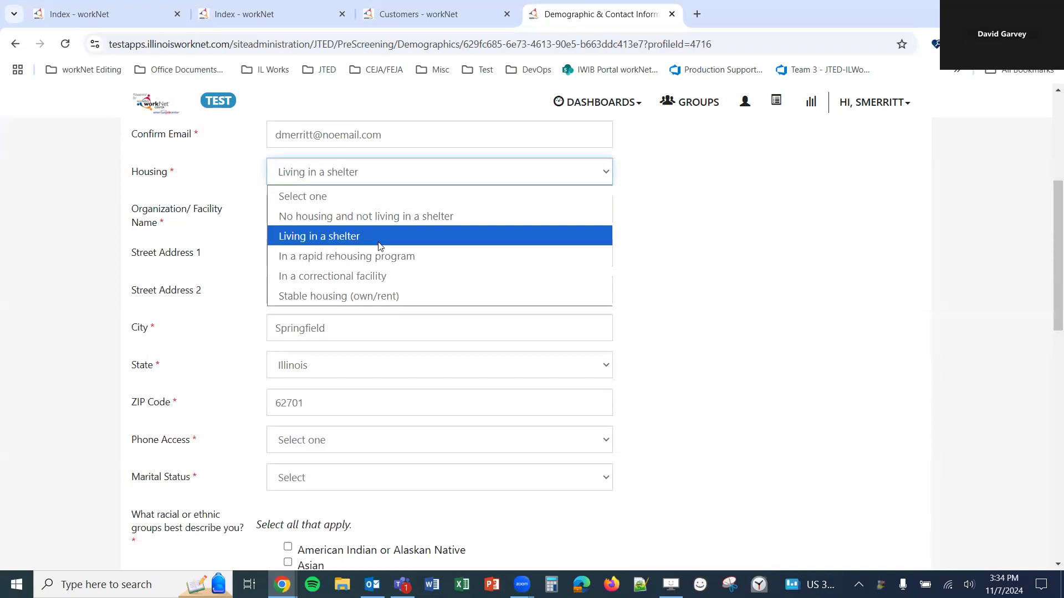
click(376, 258)
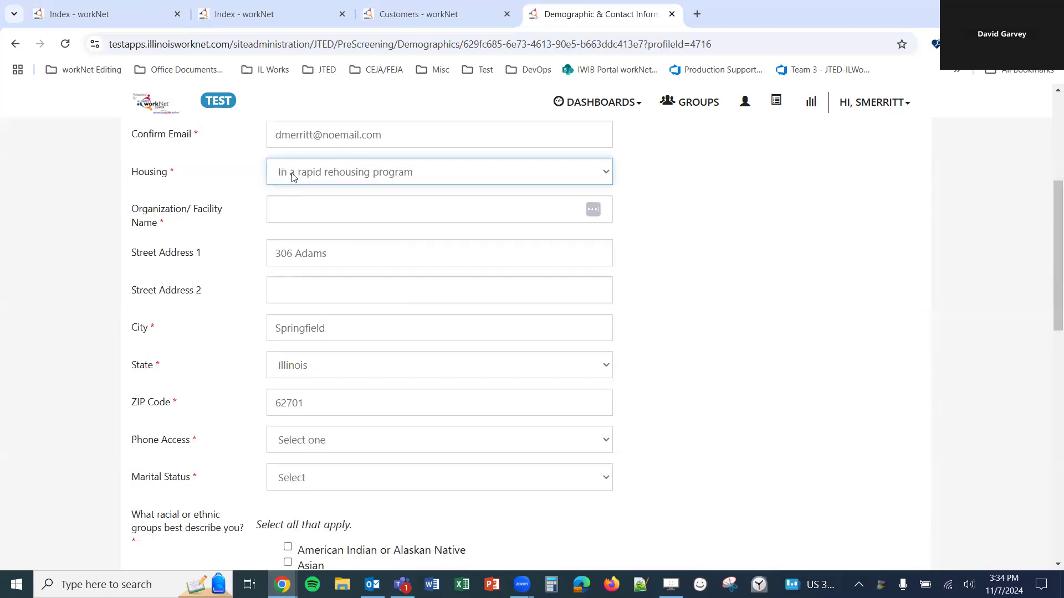
Try In a correctional facility, then return Housing to Stable housing (own/rent).
click(294, 177)
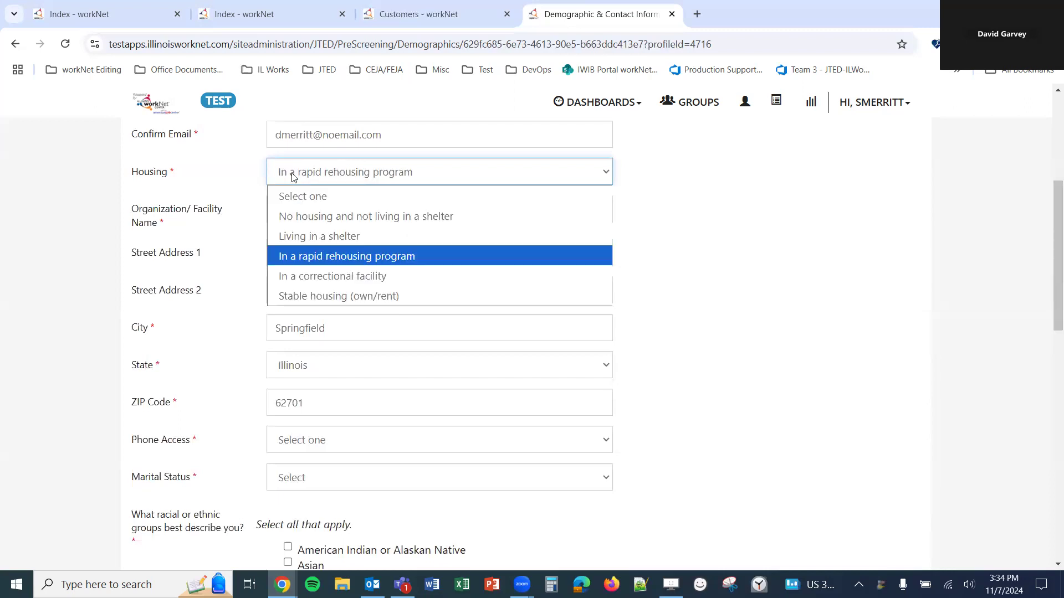
click(365, 276)
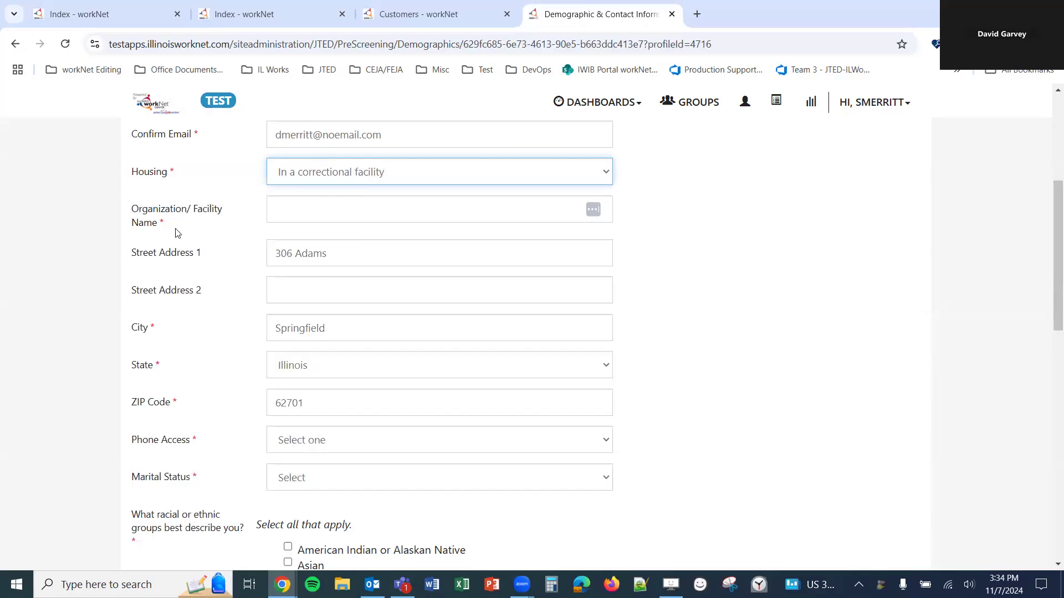
drag(131, 212, 197, 225)
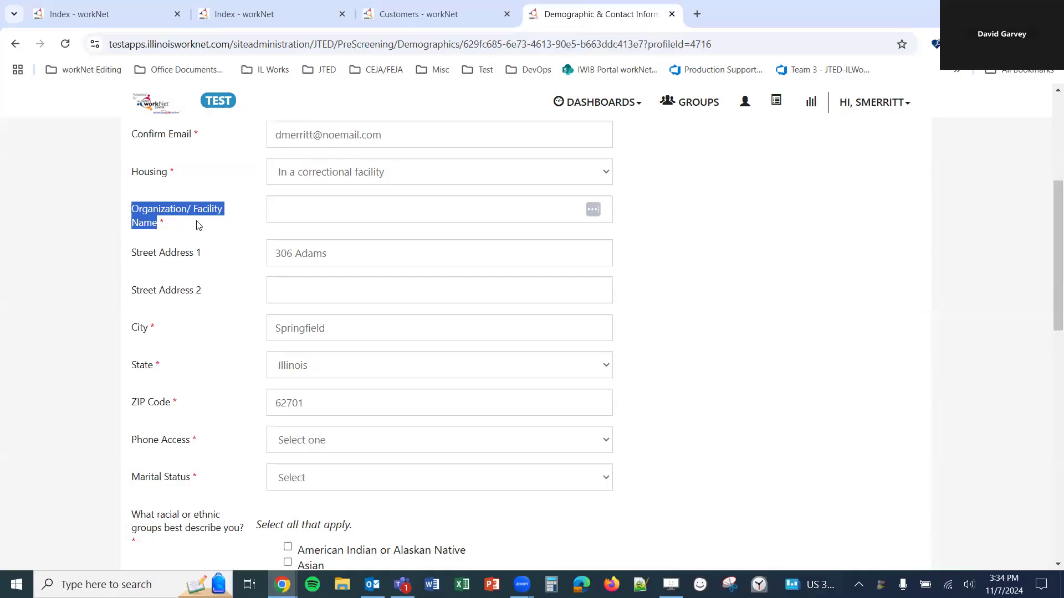
click(198, 215)
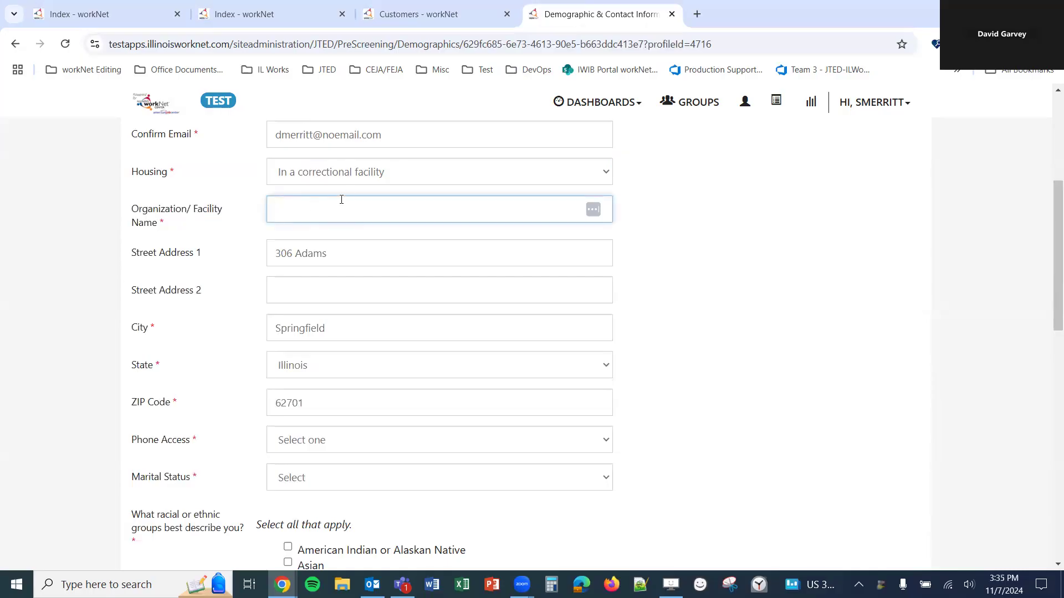
click(352, 172)
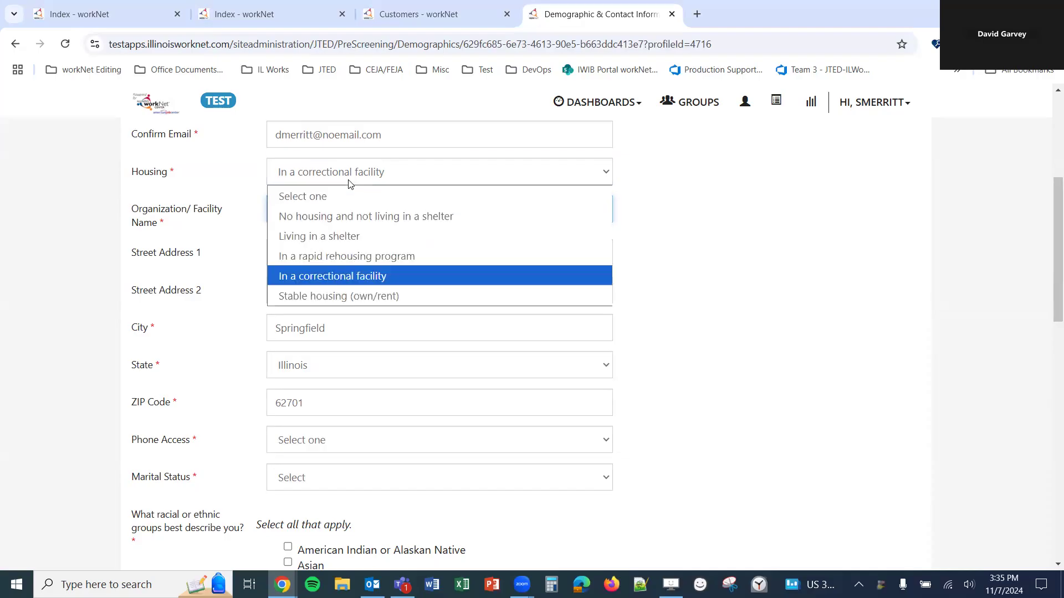
click(352, 297)
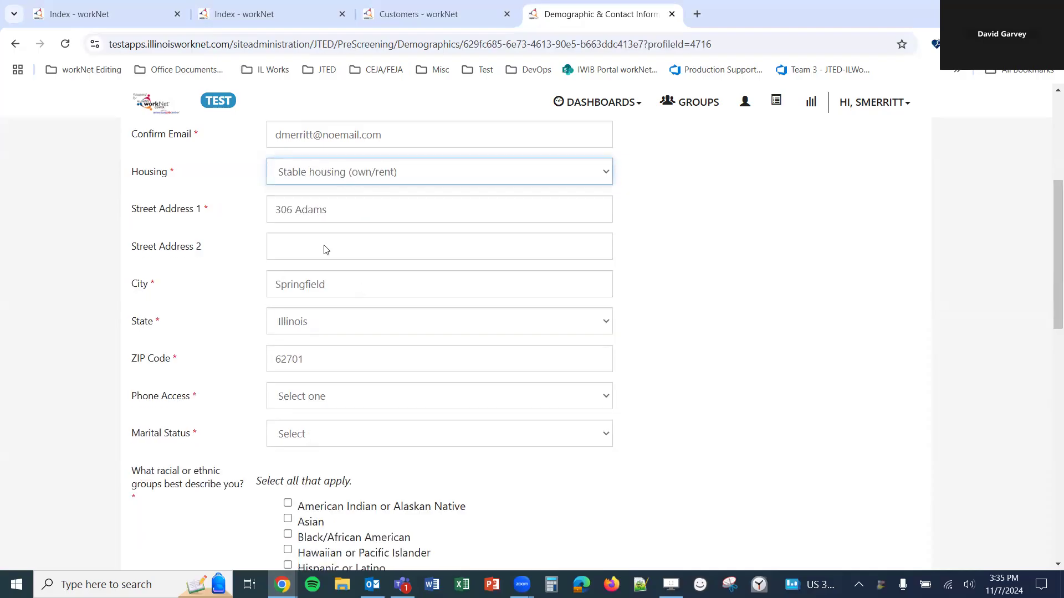
click(201, 191)
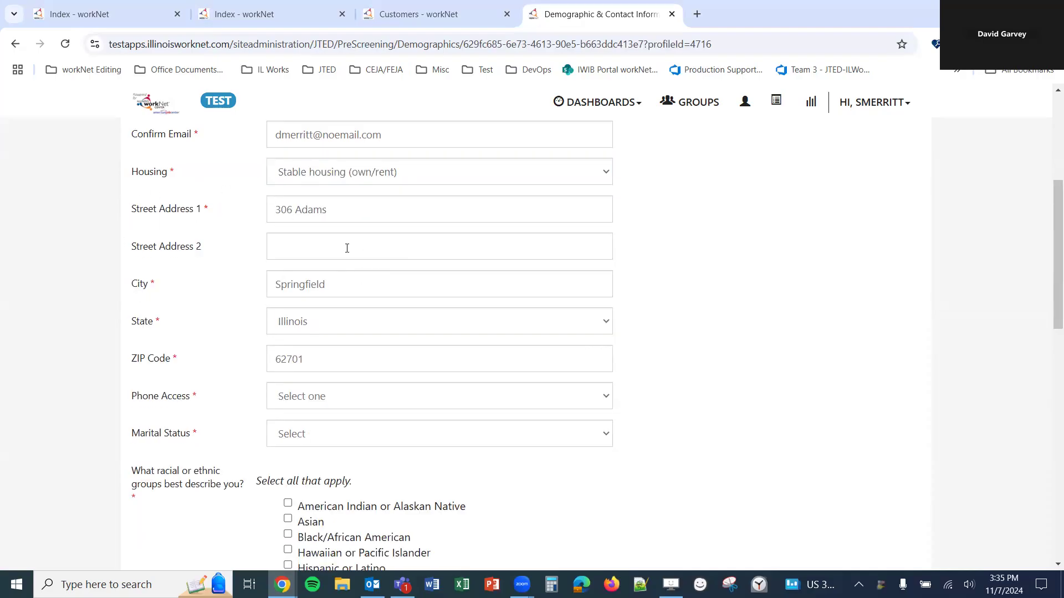
Try the Phone Access options, ending on Have a phone.
scroll(308, 261, down, 3)
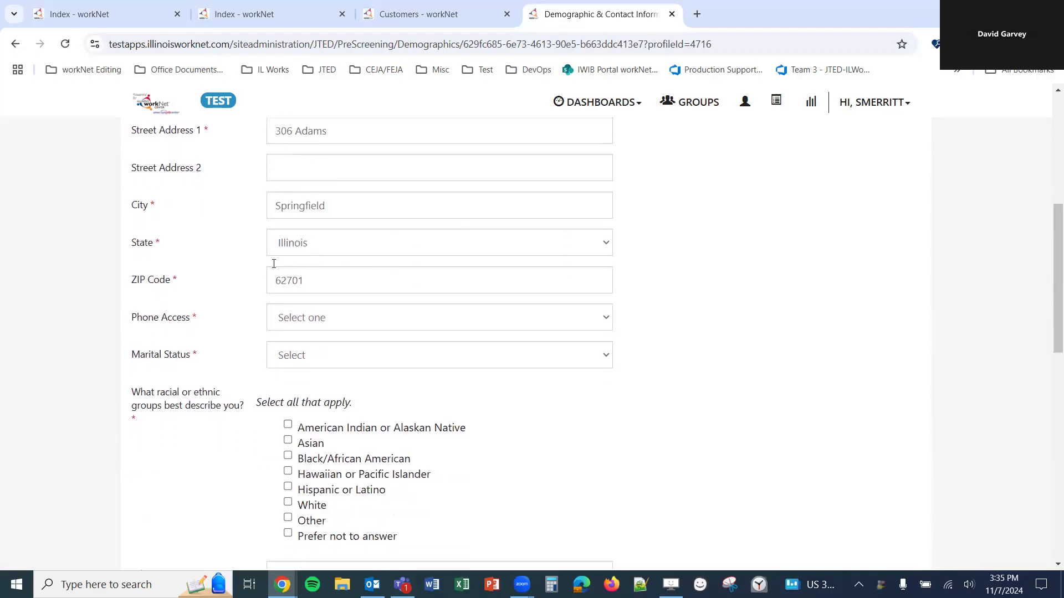
click(415, 195)
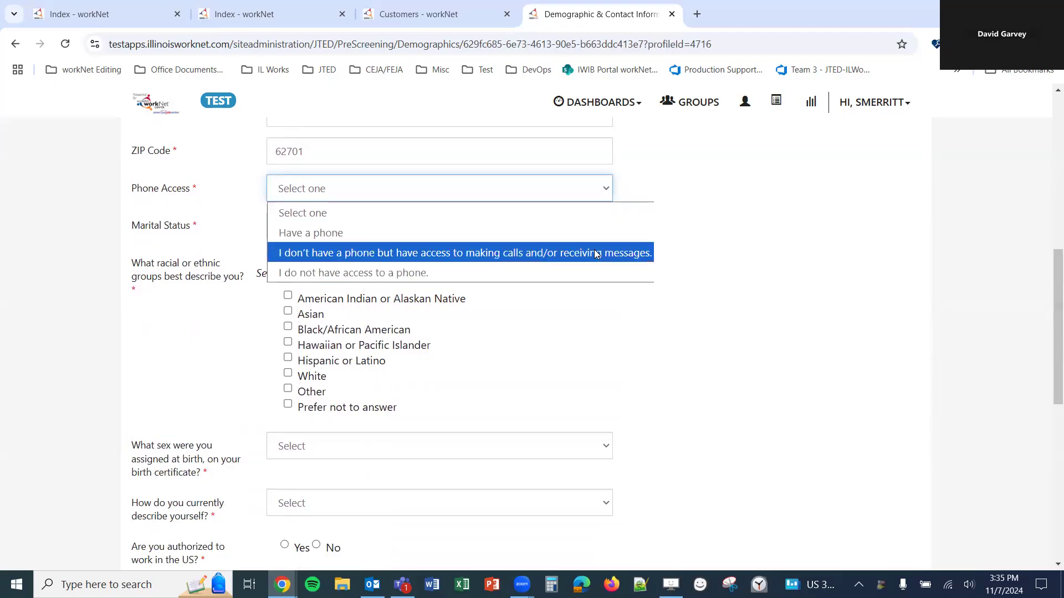
click(363, 277)
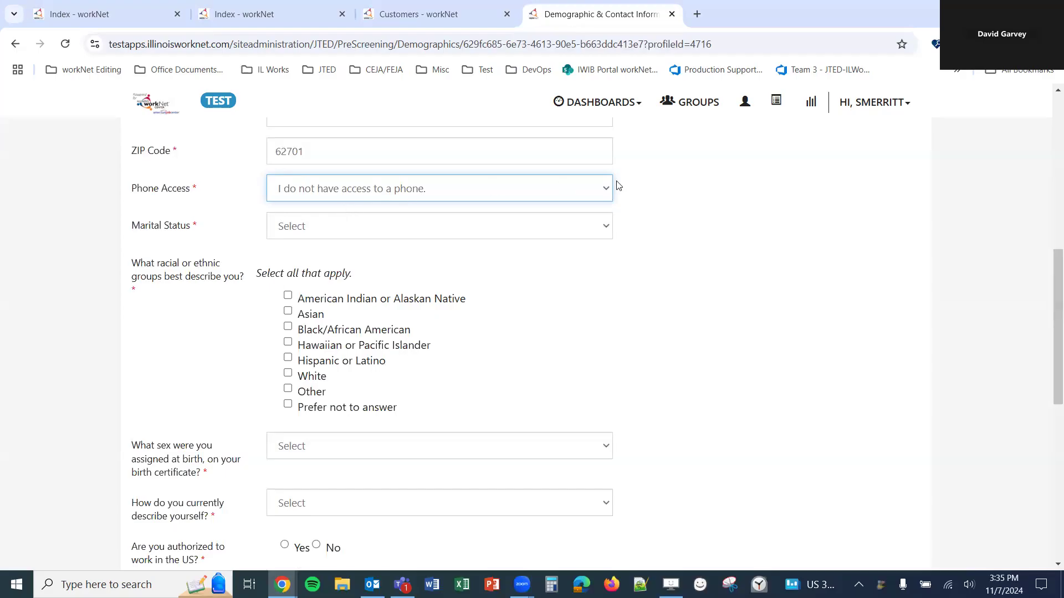
click(576, 191)
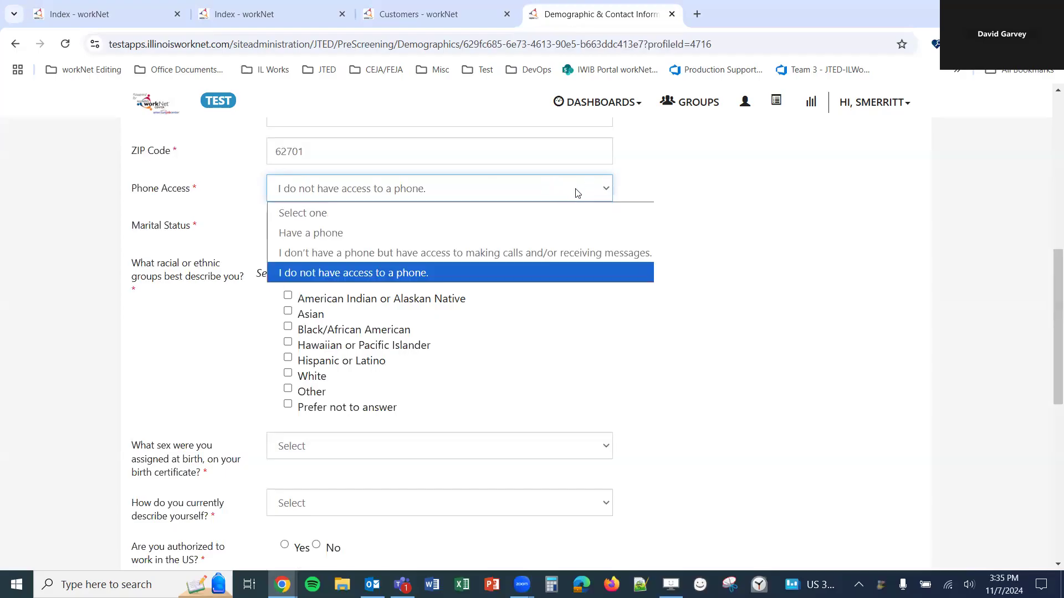
click(465, 232)
click(464, 193)
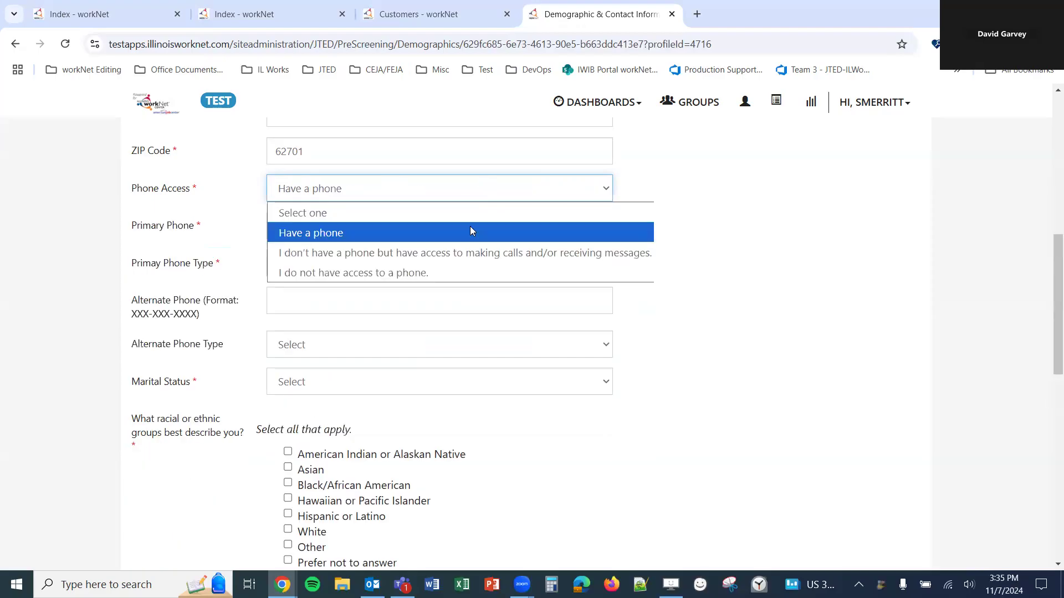
click(450, 253)
click(452, 198)
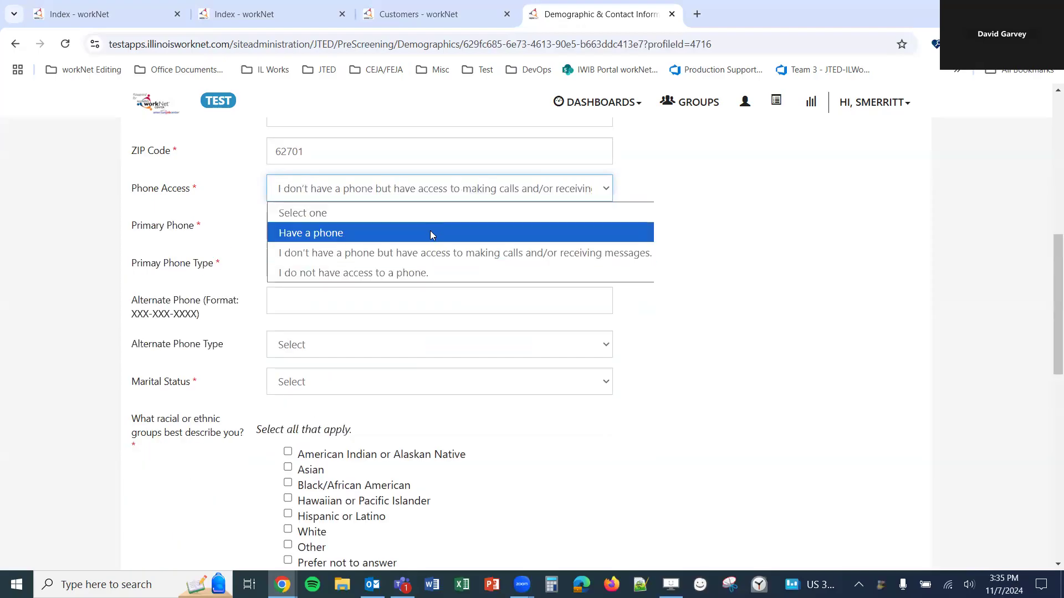
click(418, 231)
Enter the customer's primary phone number and set its type to Mobile.
click(410, 231)
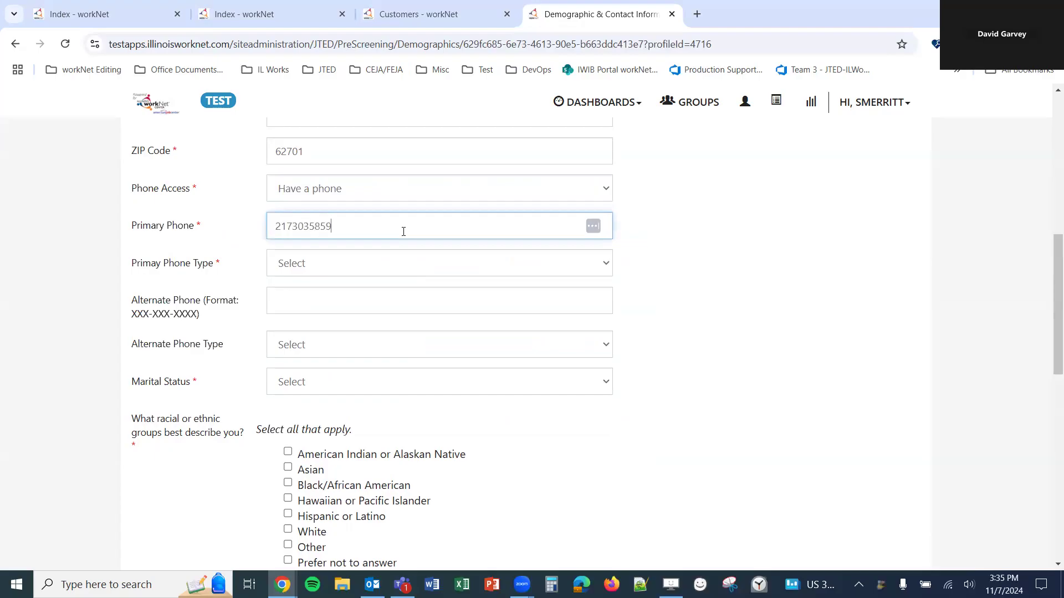
click(355, 264)
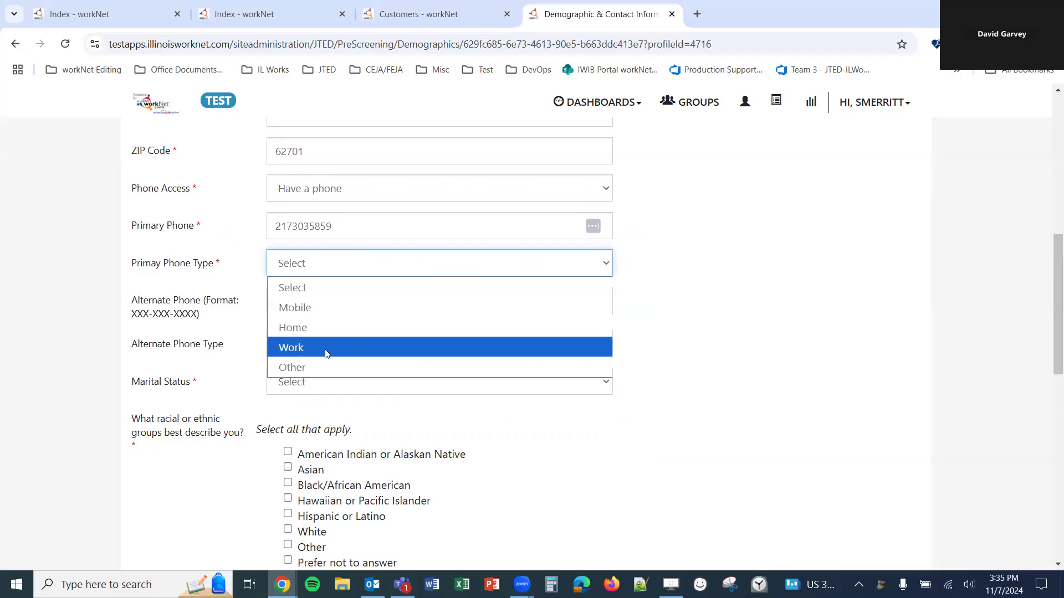
click(317, 309)
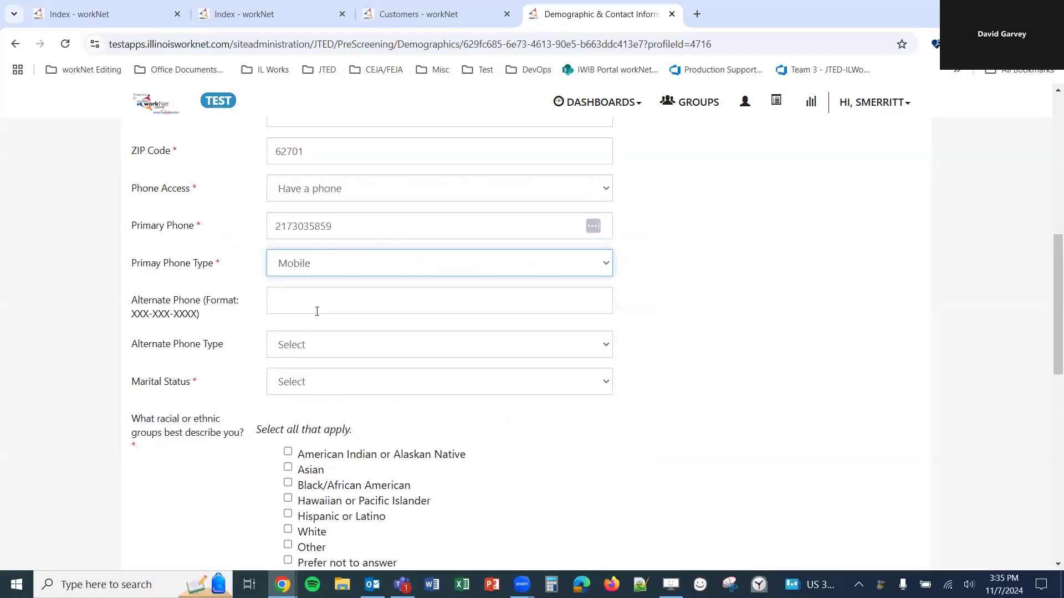
click(314, 299)
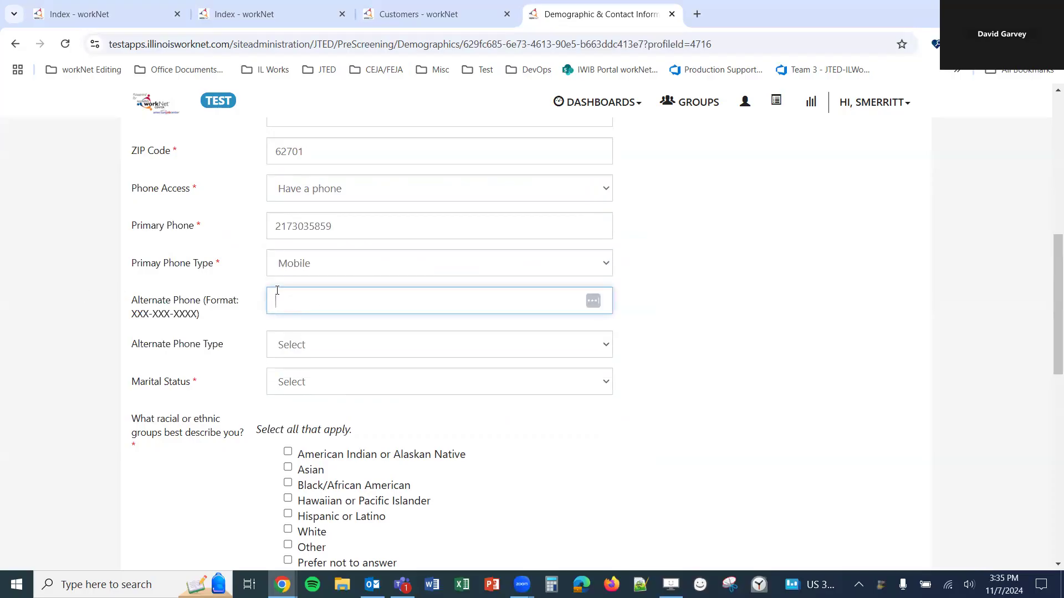
Look over the alternate phone type choices, leaving alternate phone blank.
scroll(273, 298, down, 1)
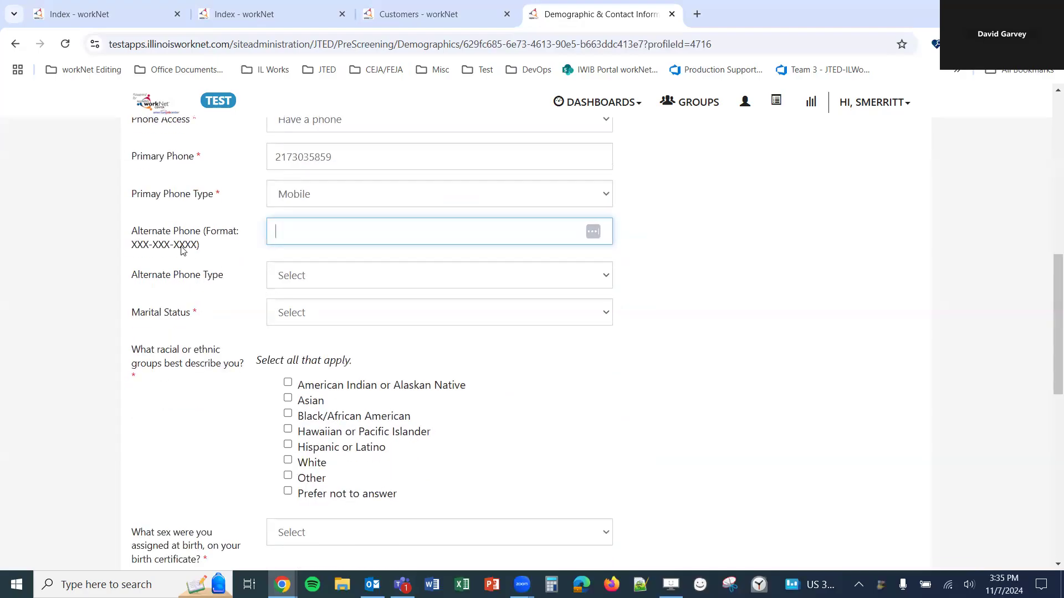
click(304, 284)
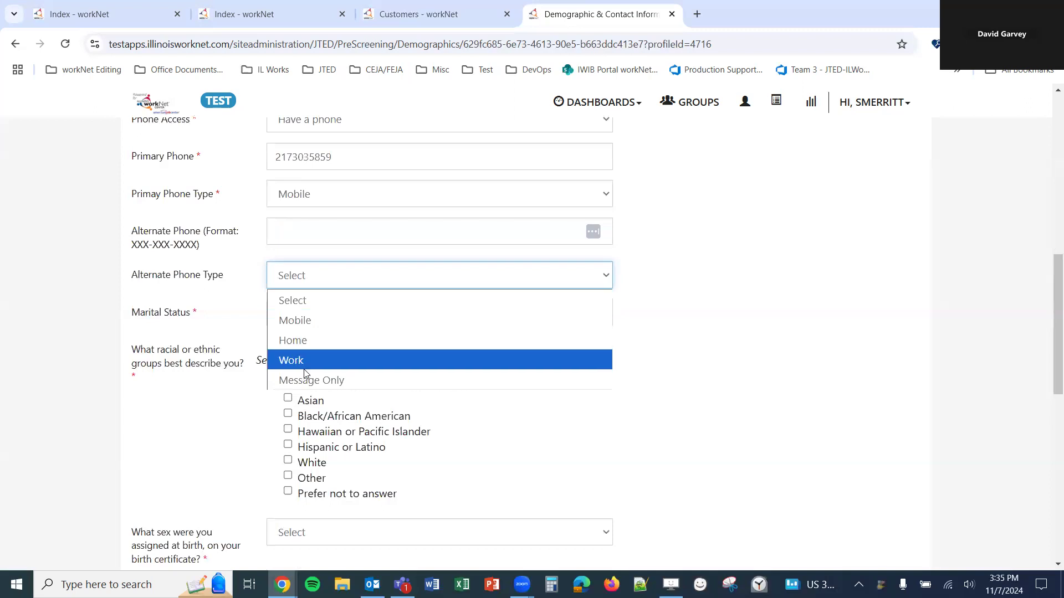
click(343, 279)
click(397, 236)
click(322, 281)
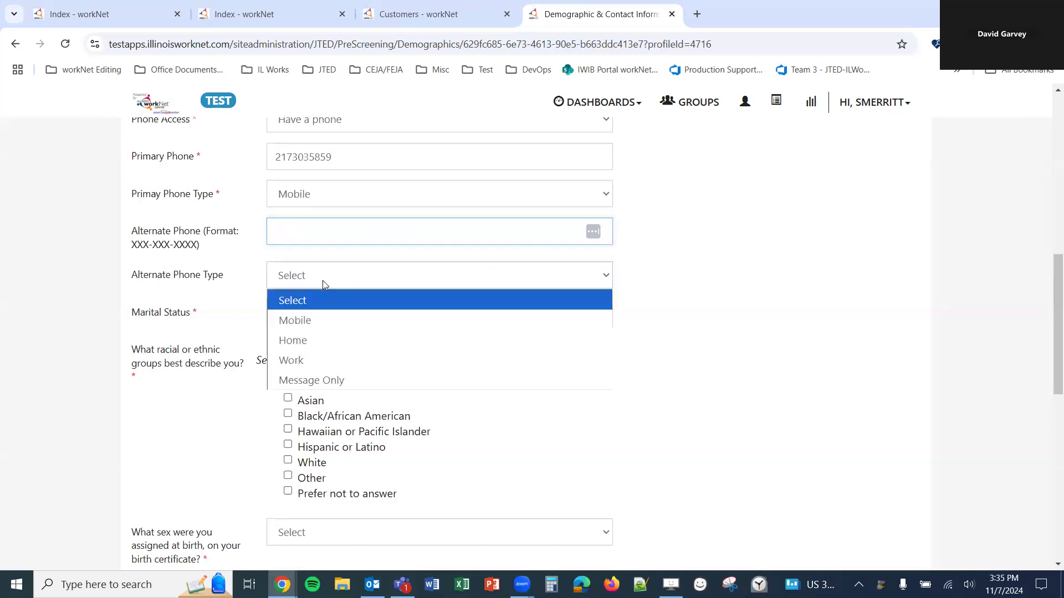
click(282, 279)
Set marital status to Single and mark White as the racial group.
scroll(150, 315, down, 2)
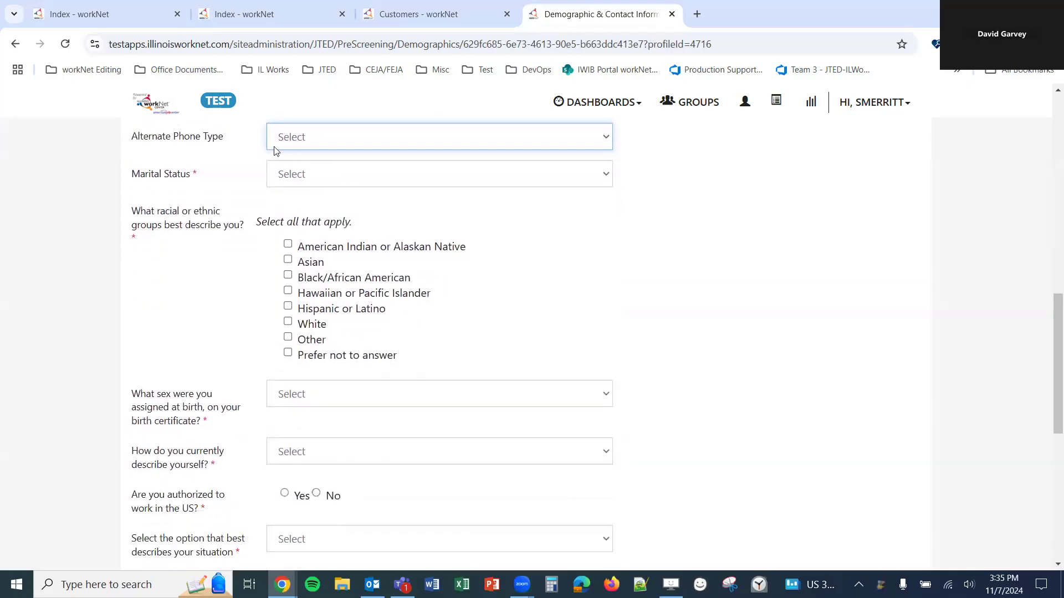
click(324, 177)
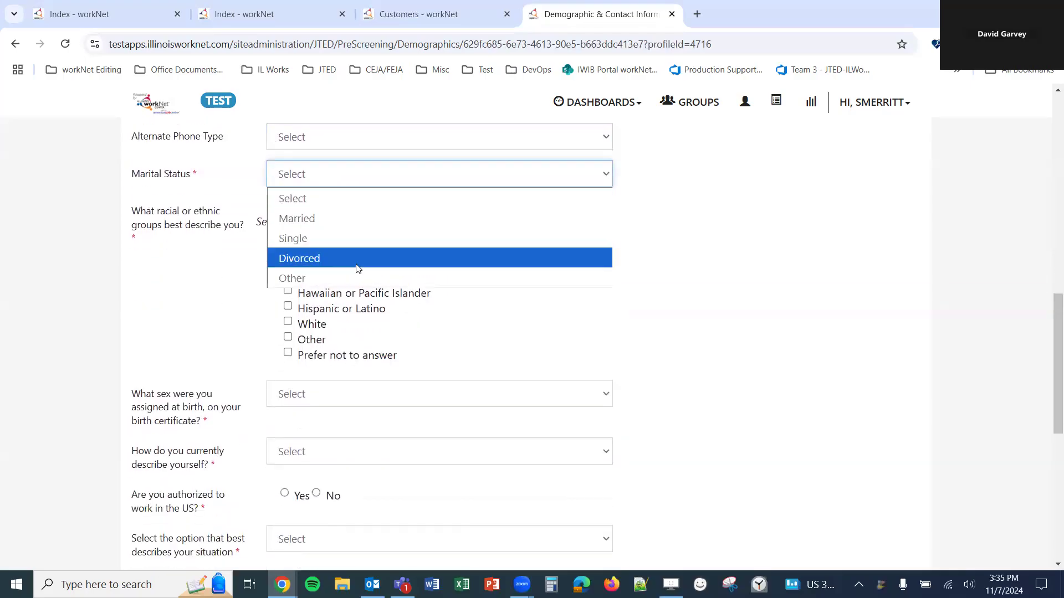
click(386, 247)
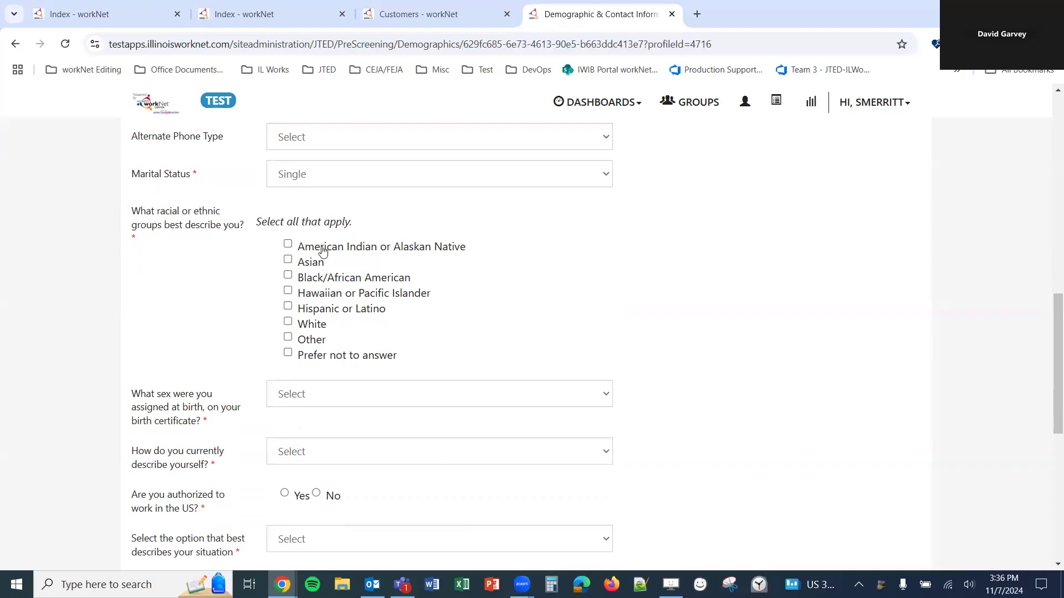
click(288, 321)
scroll(185, 320, down, 1)
scroll(186, 320, down, 2)
scroll(141, 249, down, 1)
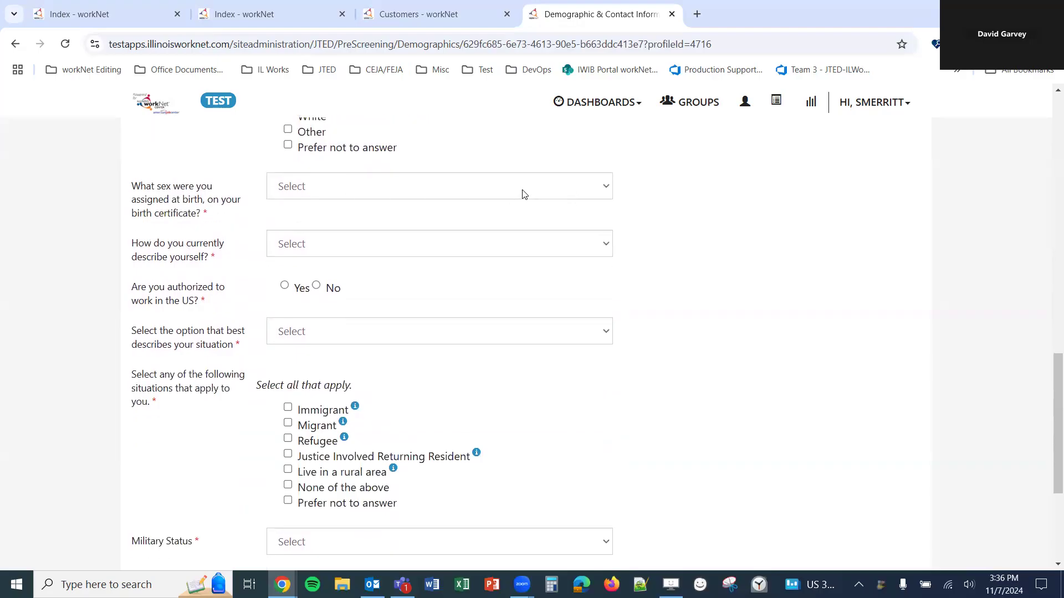
Answer Male for sex assigned at birth and for current self-description.
click(462, 191)
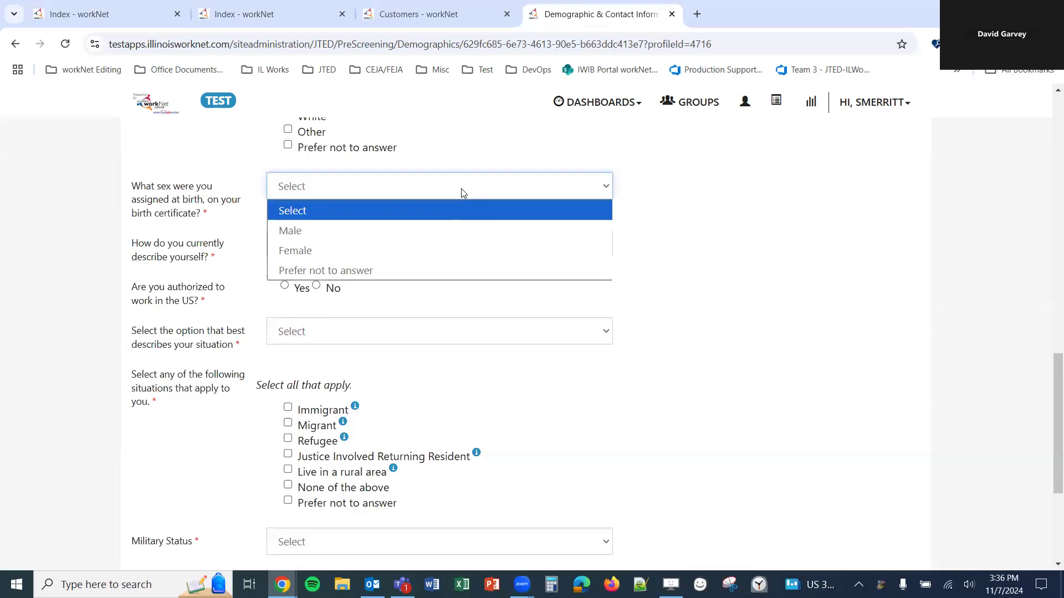
click(489, 230)
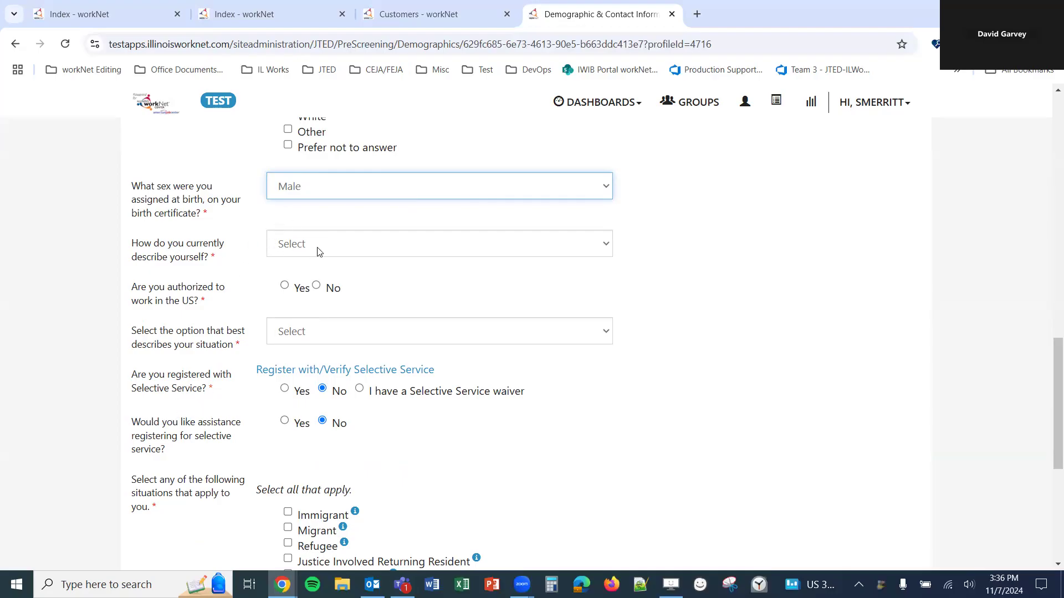
click(292, 187)
click(277, 228)
click(357, 248)
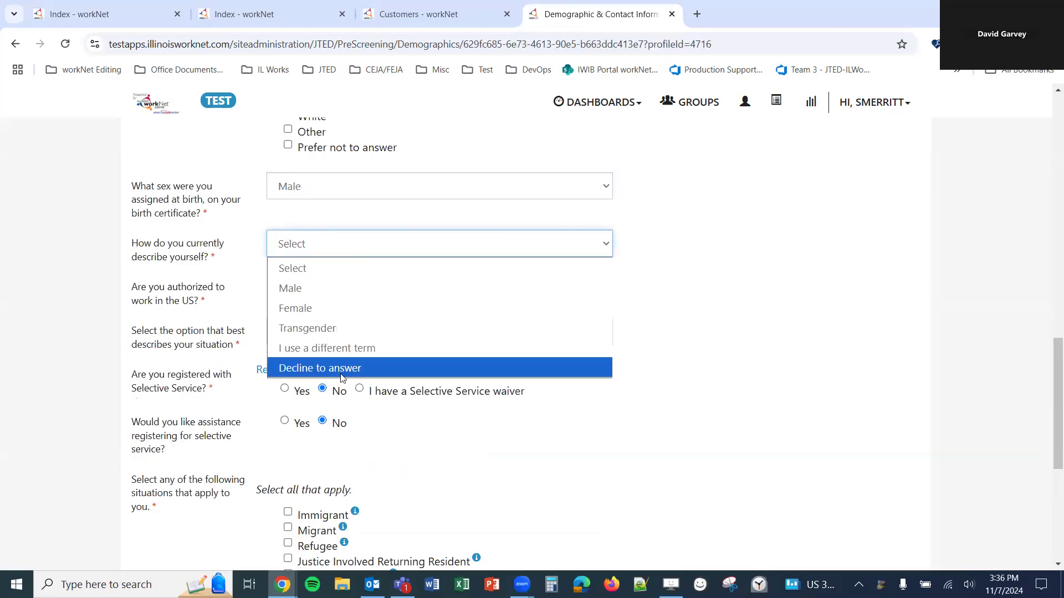
click(321, 287)
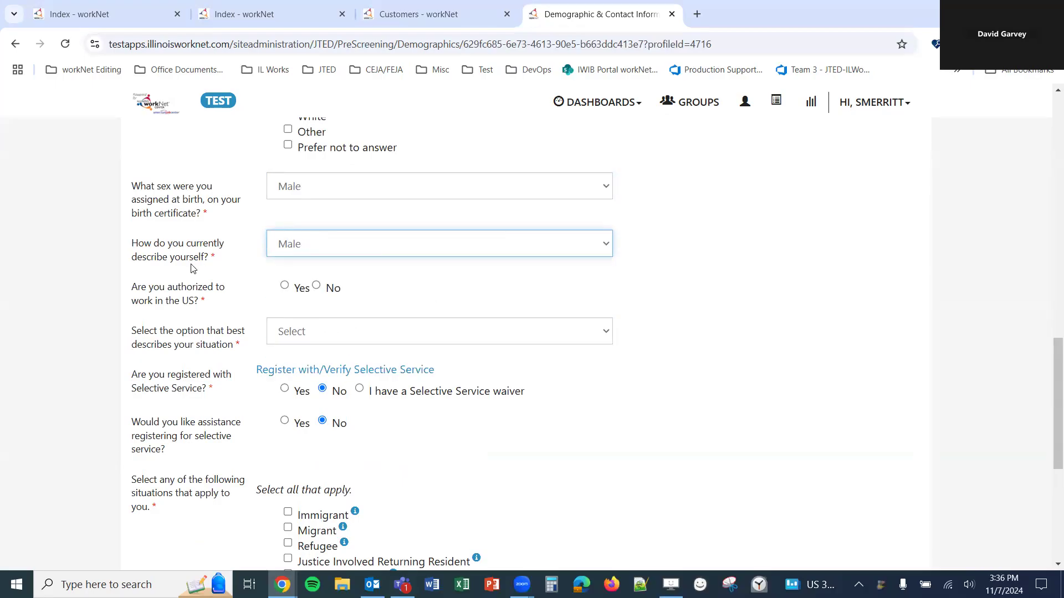
scroll(201, 266, down, 1)
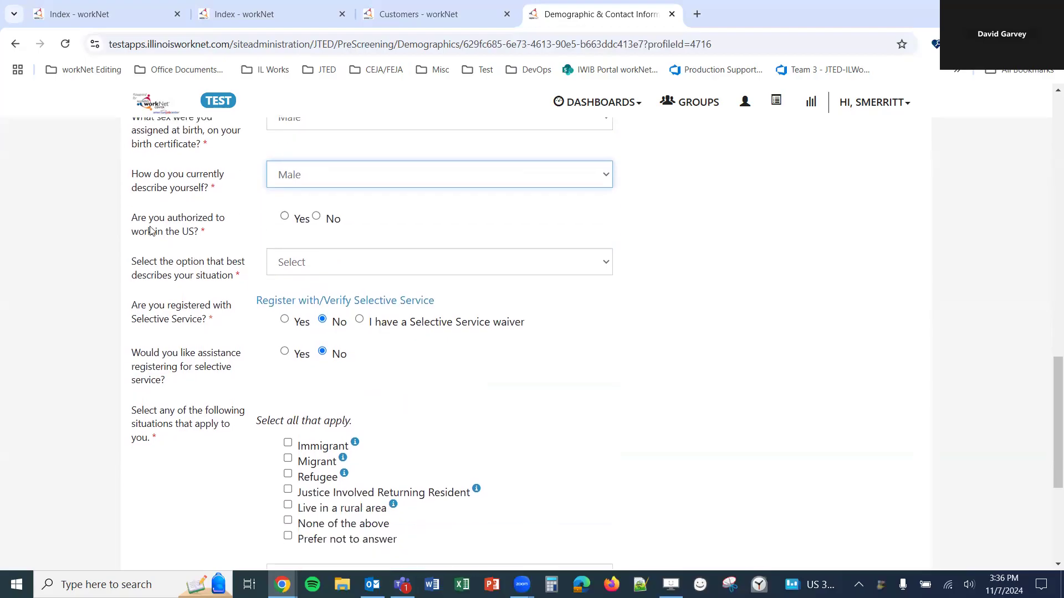
Answer Yes to work authorization, choose 'I am unemployed.', and select the Selective Service waiver.
click(289, 220)
scroll(233, 224, down, 1)
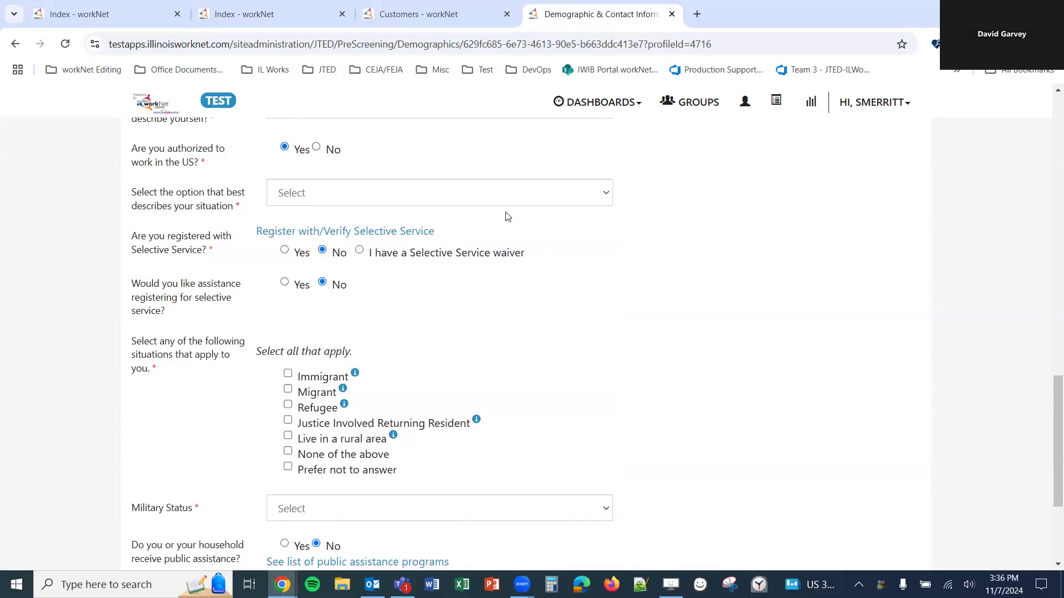
click(603, 199)
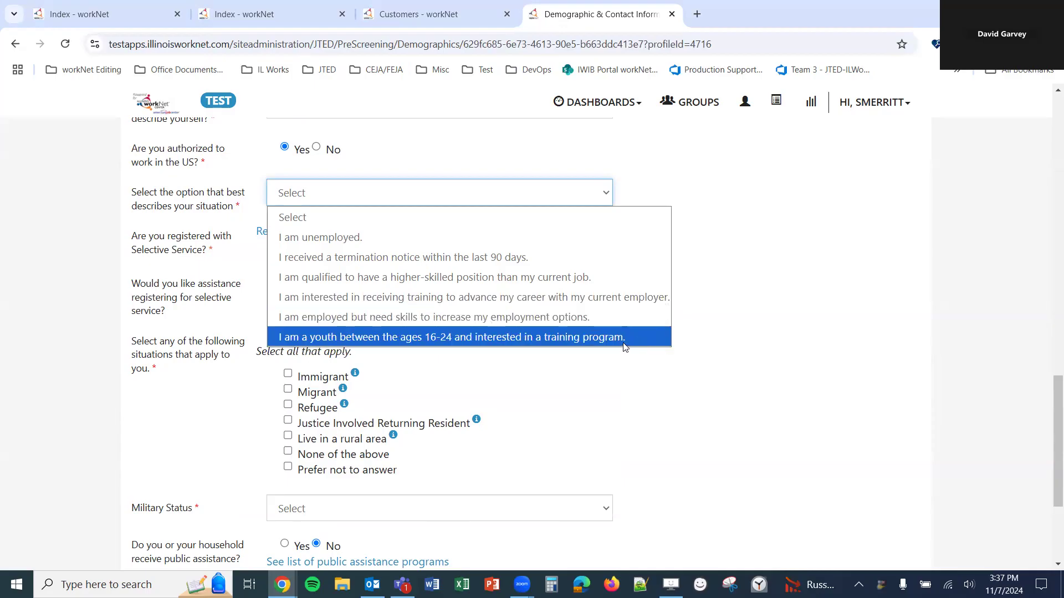
click(530, 239)
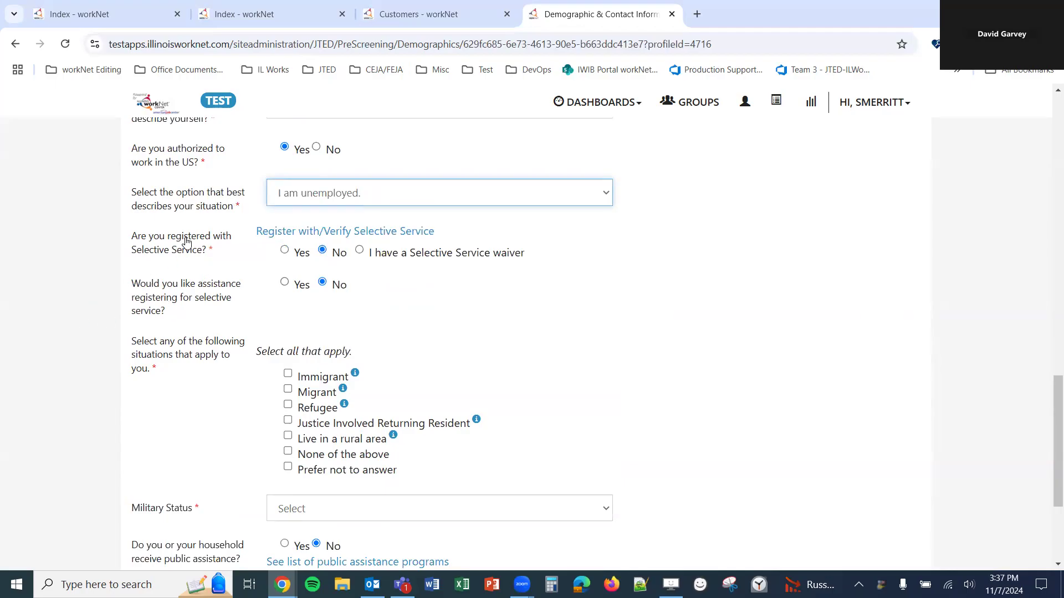
scroll(225, 310, up, 1)
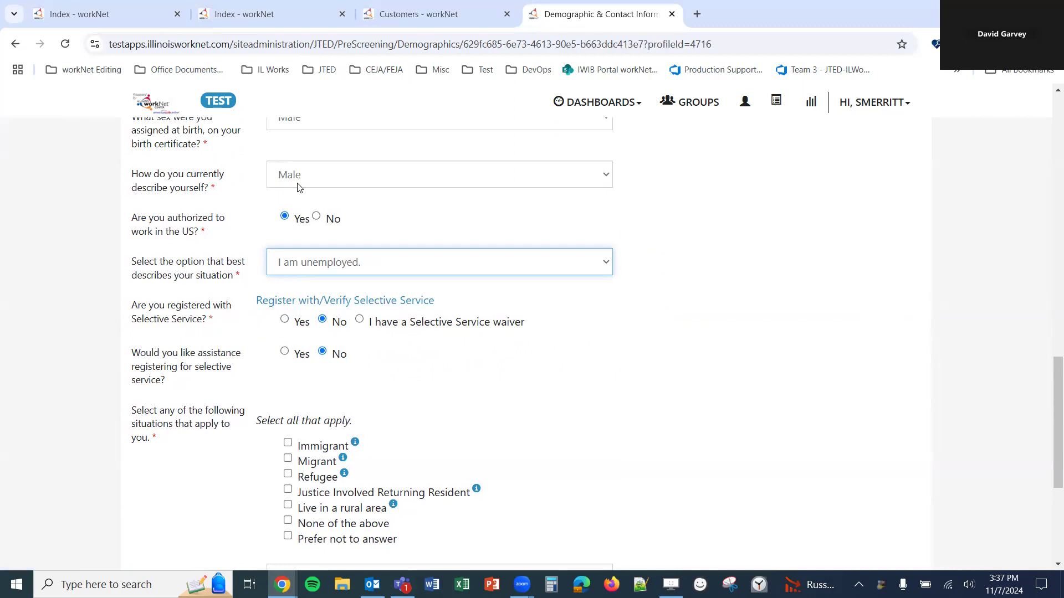
click(340, 182)
click(341, 181)
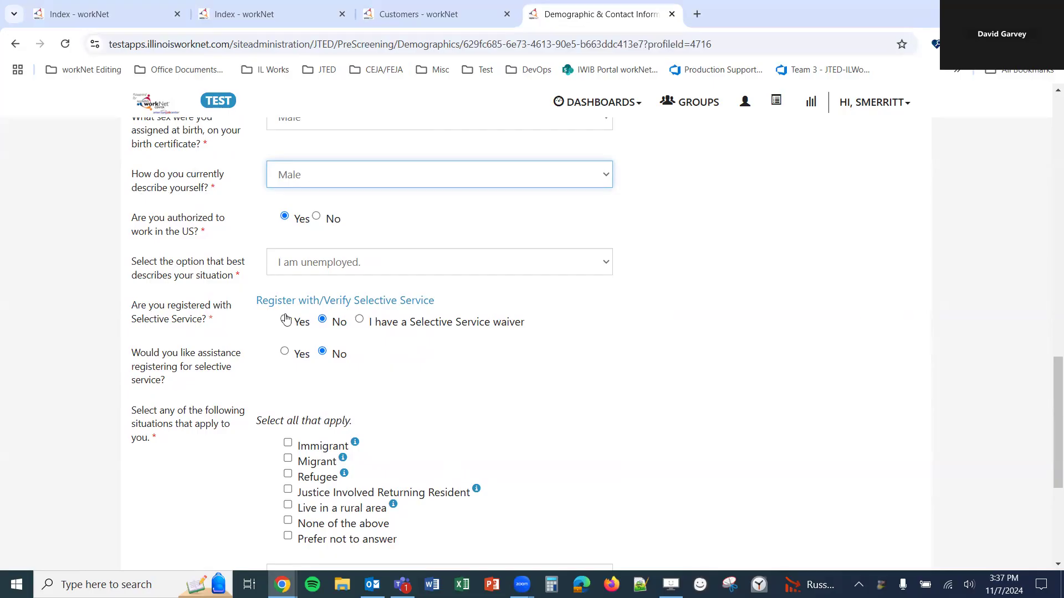
click(380, 324)
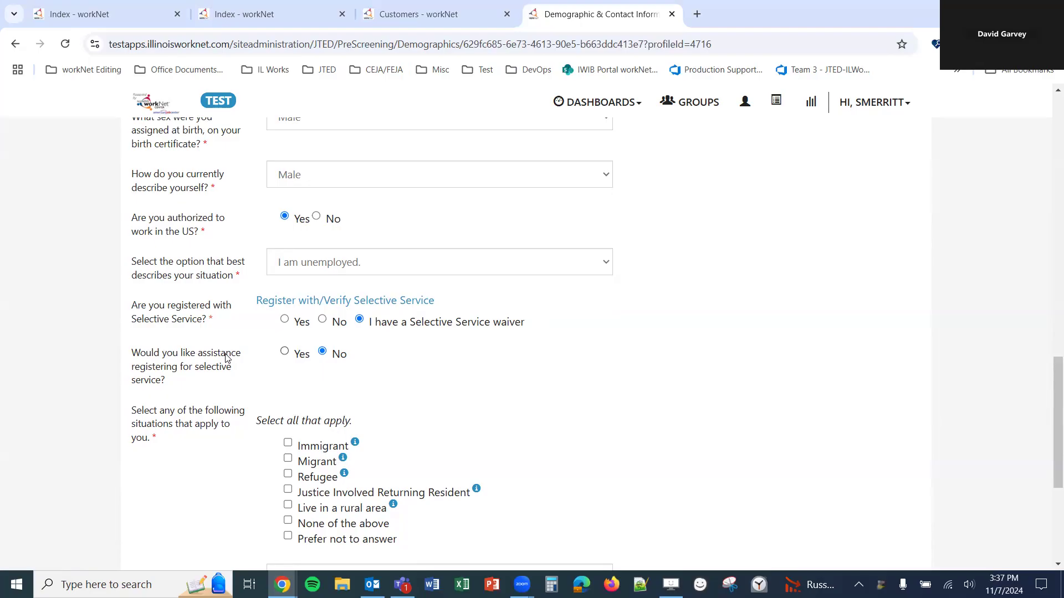
Scroll down the form and view the definition of Immigrant.
scroll(227, 360, down, 4)
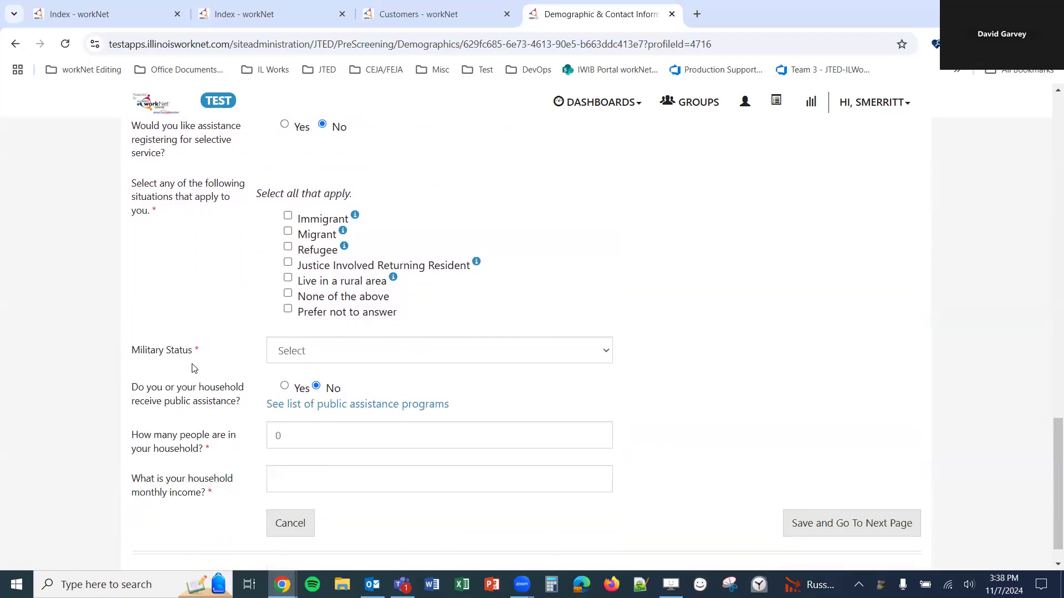
scroll(193, 368, down, 1)
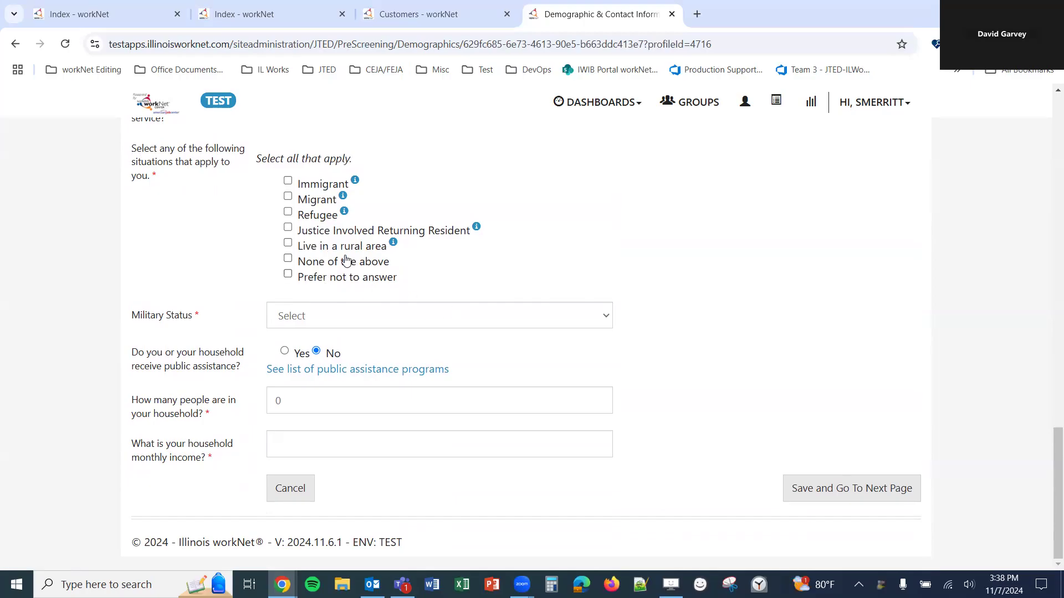
click(355, 182)
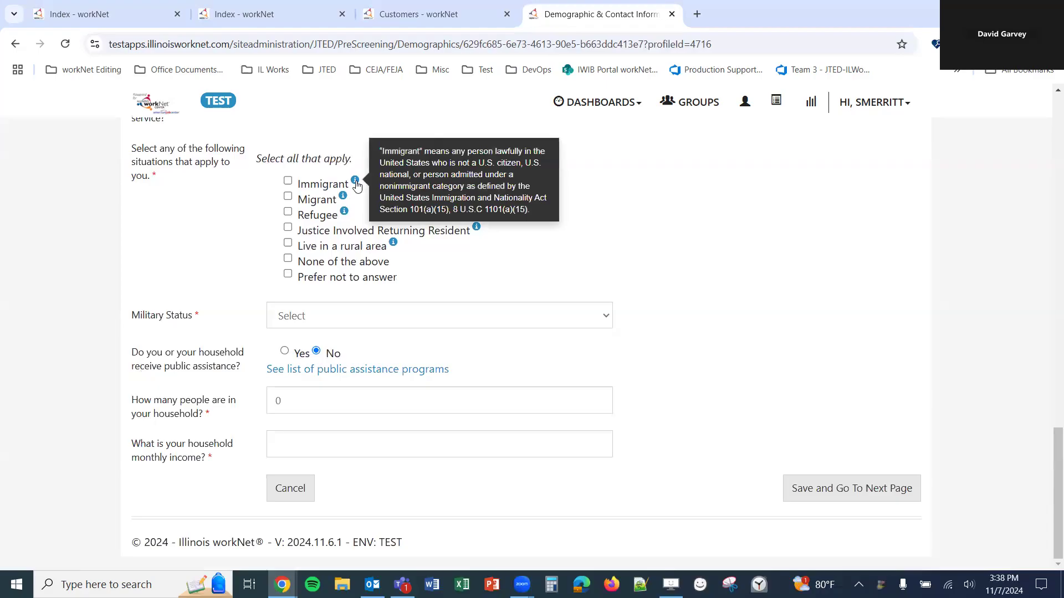
Check 'Live in a rural area' and choose None for Military Status.
mouse_move(343, 197)
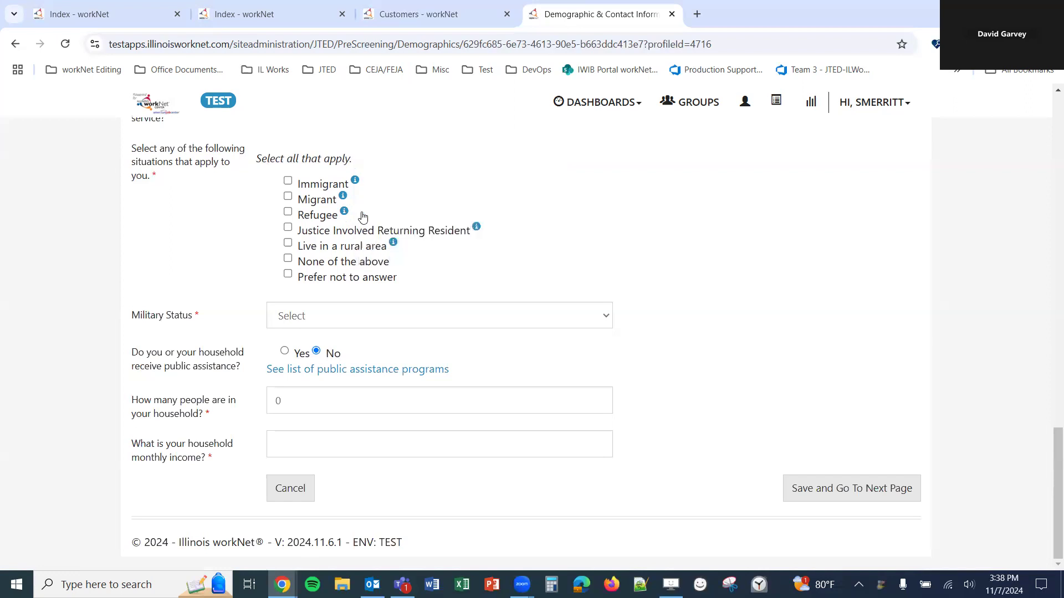
mouse_move(478, 230)
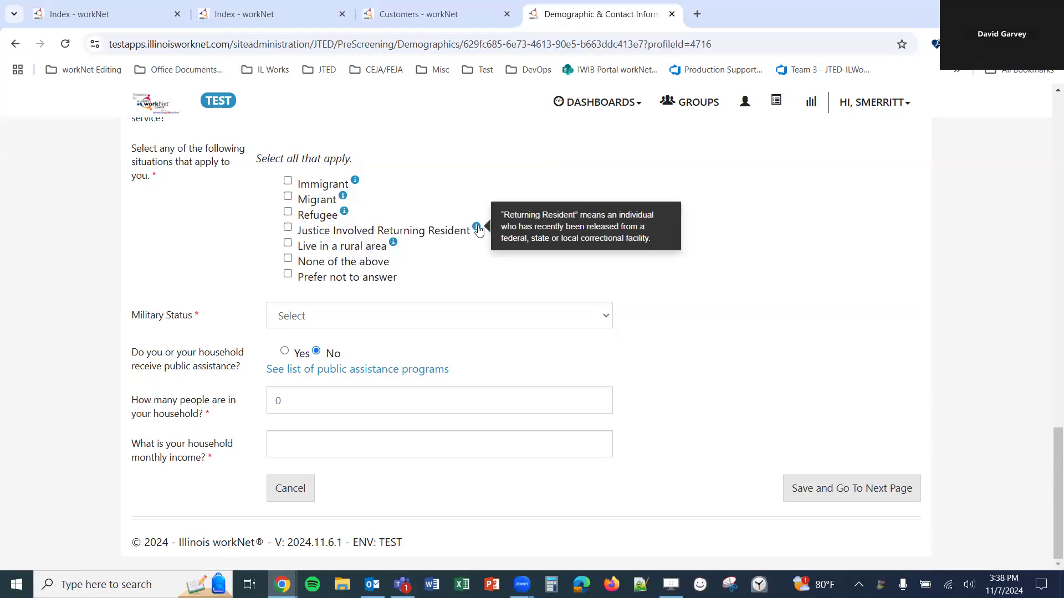
mouse_move(397, 247)
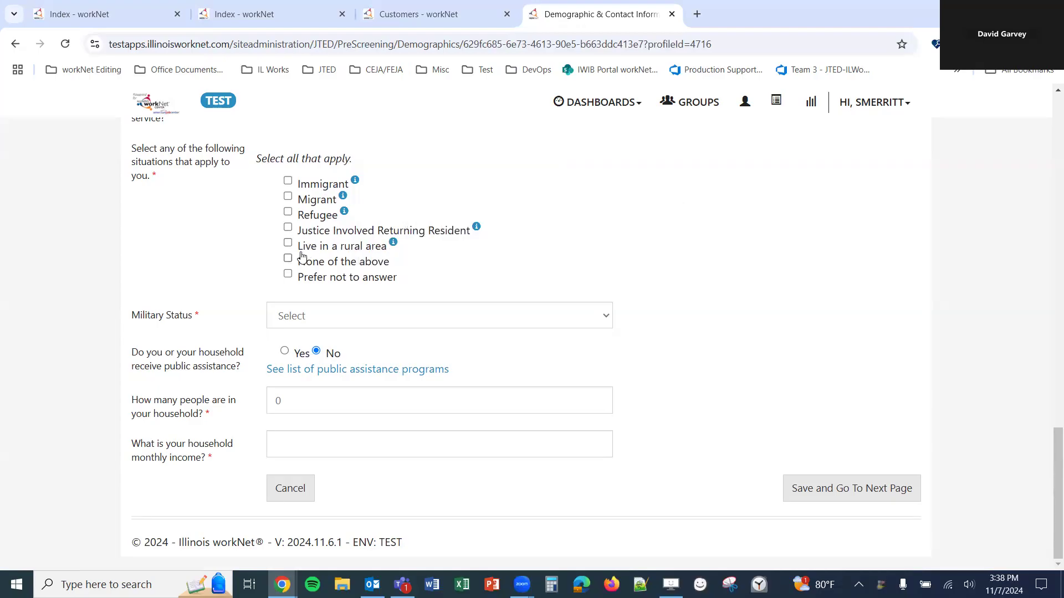
click(288, 243)
click(359, 325)
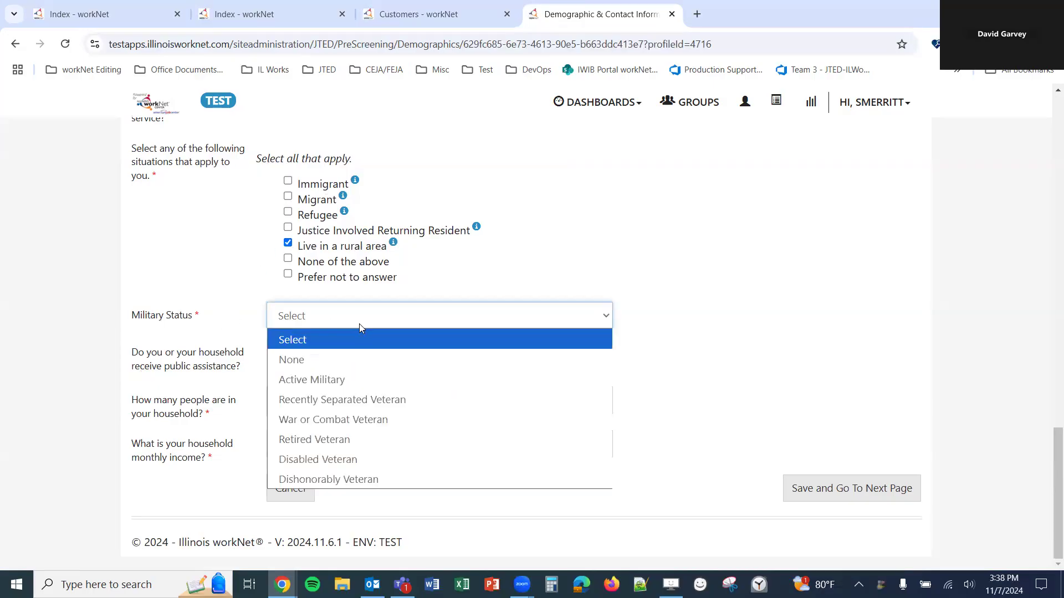
click(375, 360)
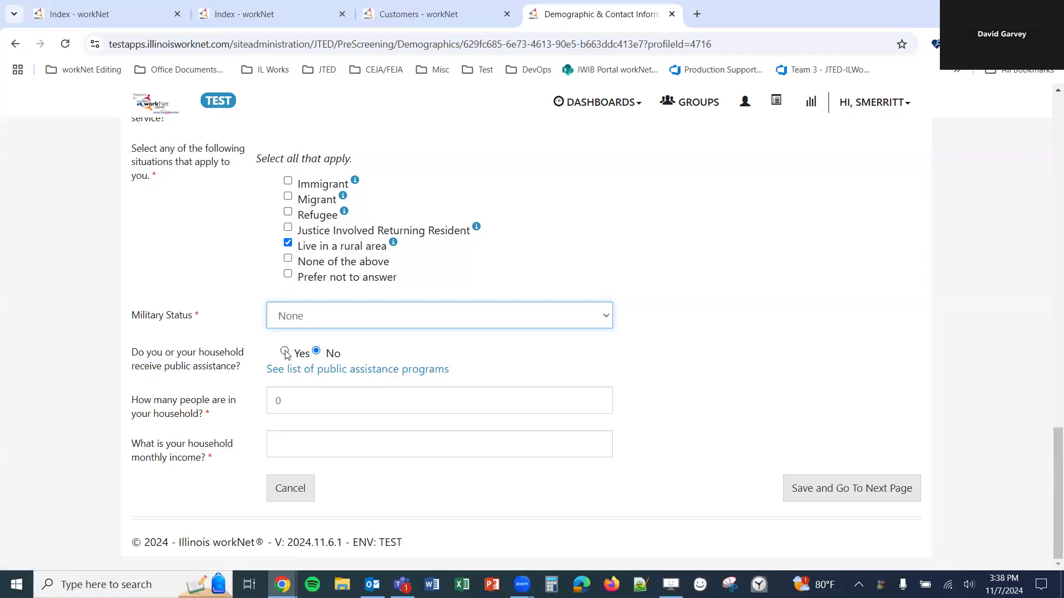
Leave public assistance at No, then enter household size 1 and monthly income 100.
click(285, 352)
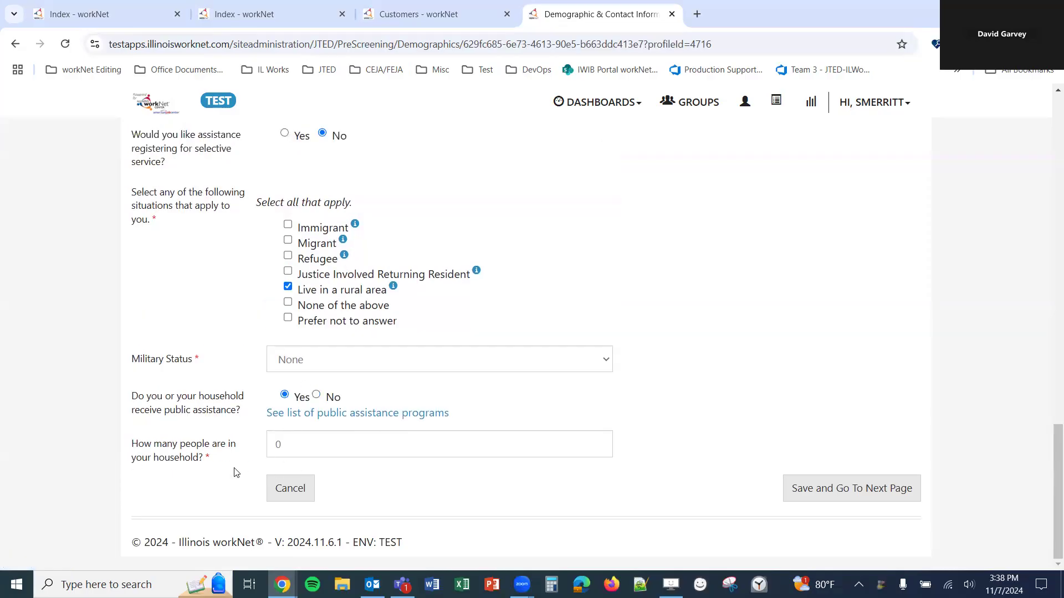
click(317, 396)
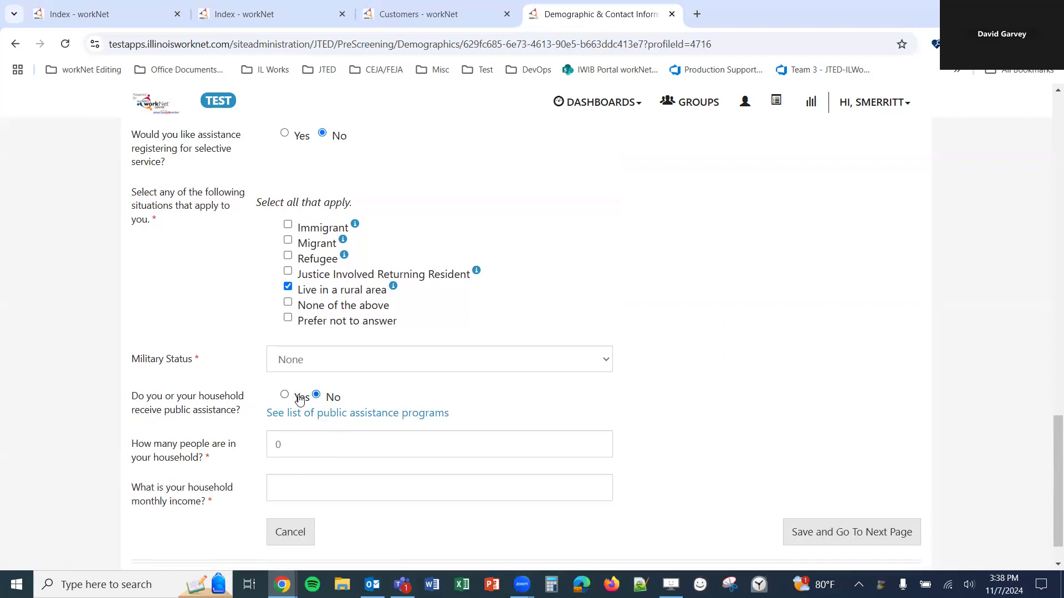
click(290, 440)
double_click(290, 441)
text(1)
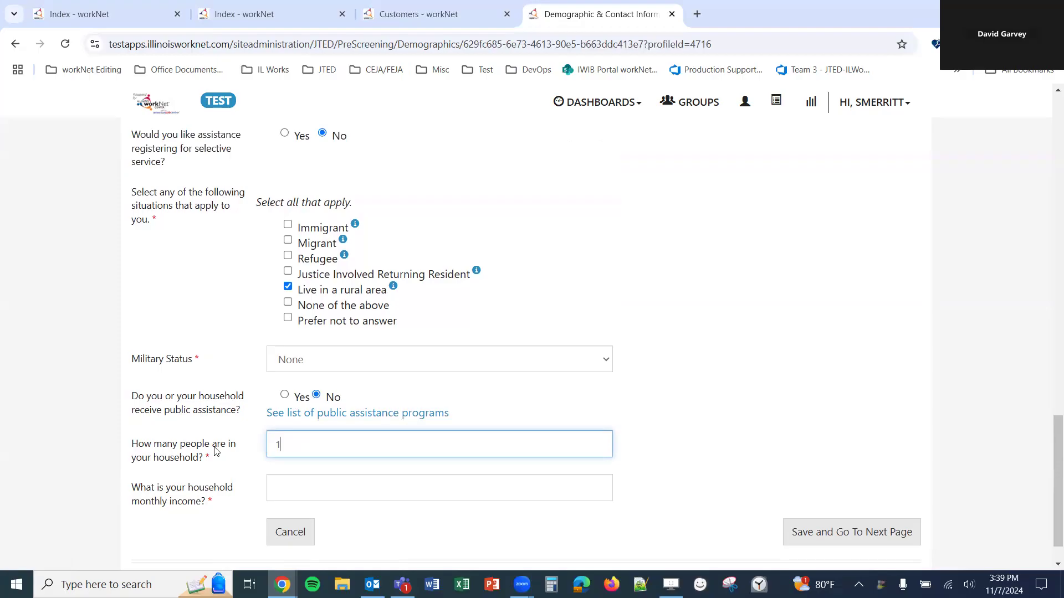
click(360, 491)
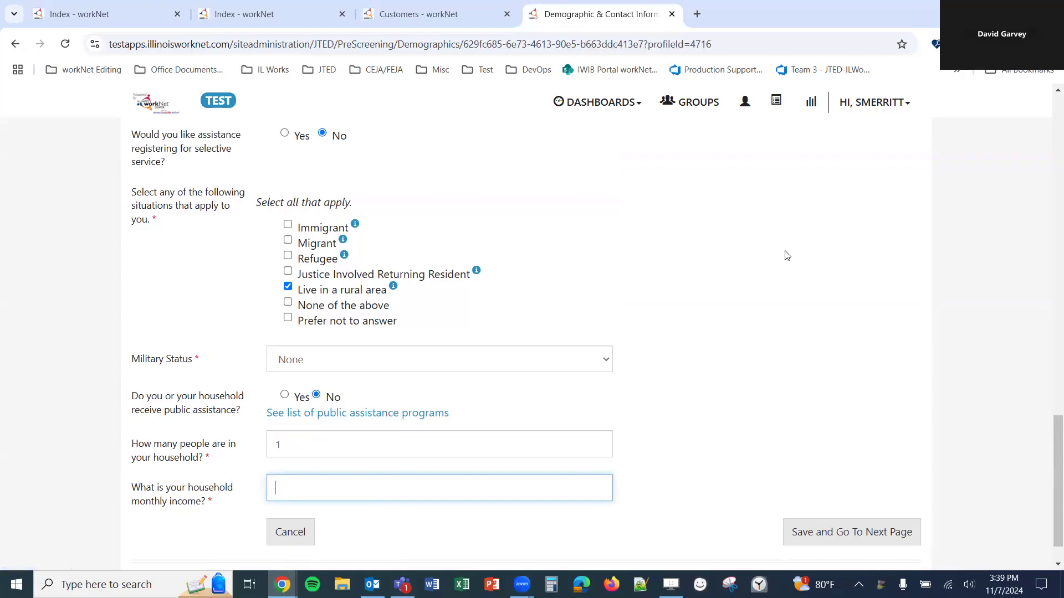
text(100)
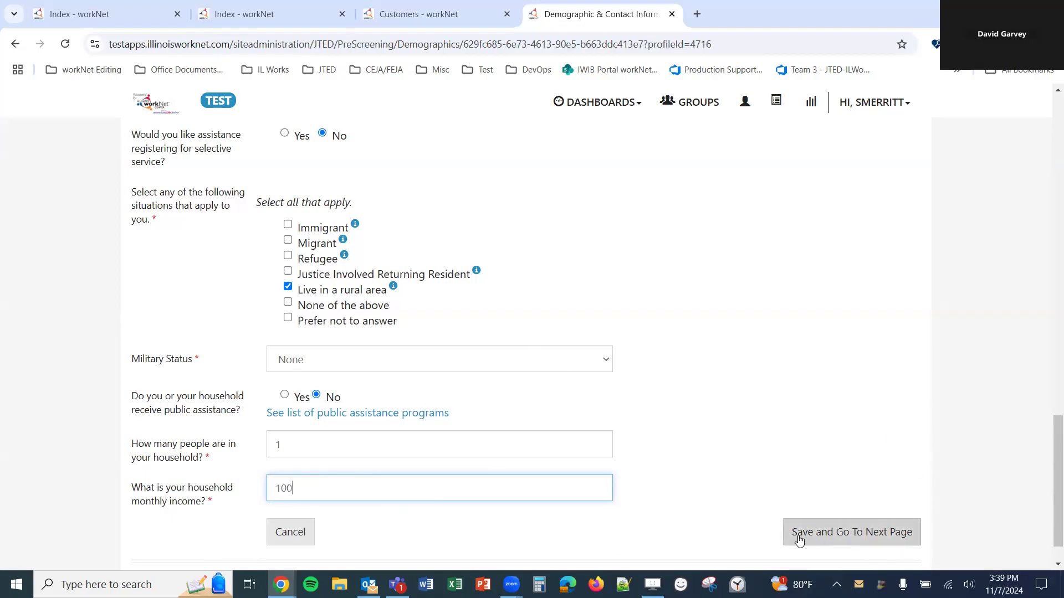
Save the demographic answers and continue to the Eligibility page.
click(838, 547)
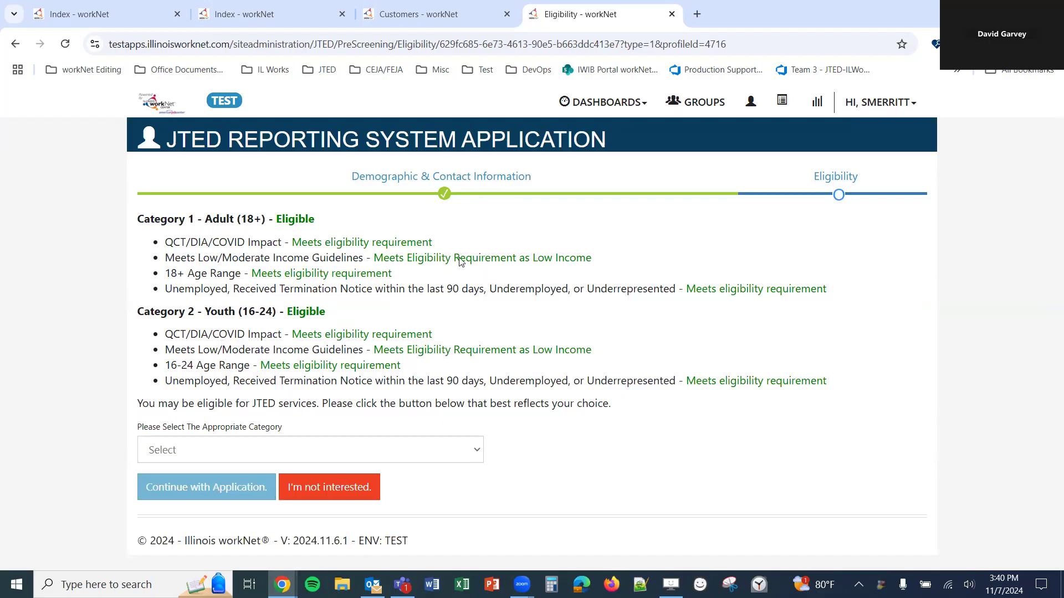
Open the 'Demographic & Contact Information' step in a new browser tab.
middle_click(498, 185)
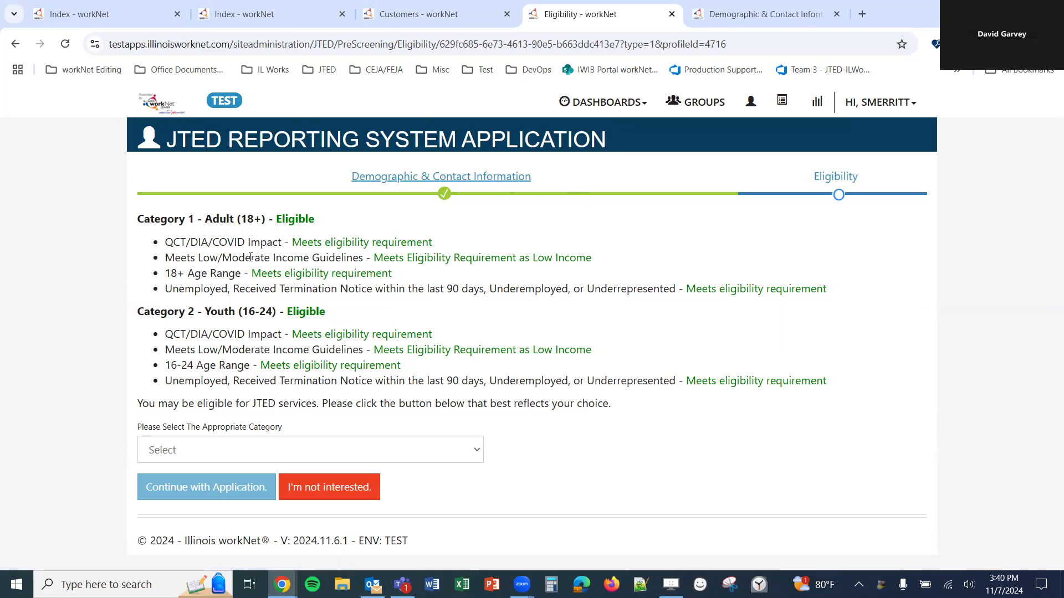
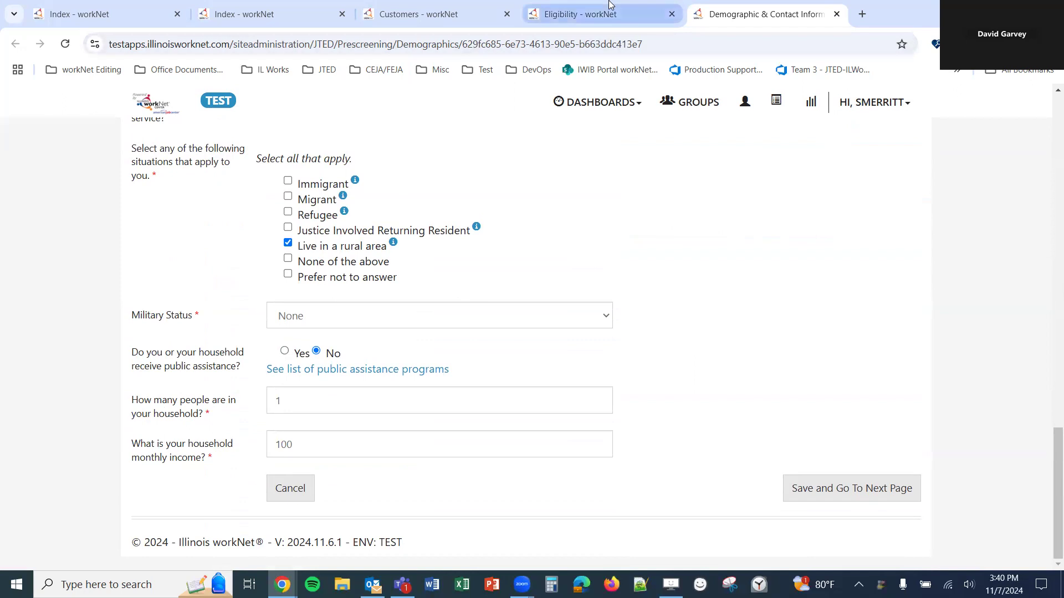
Answer Yes to public assistance and check the Low/Moderate Income criterion on the eligibility results.
click(285, 353)
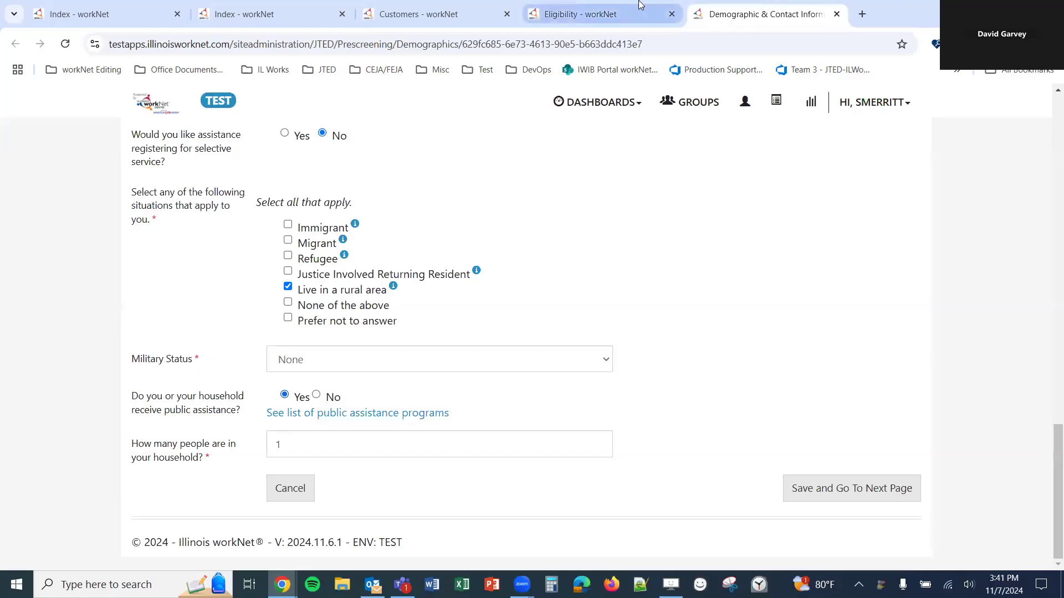
click(580, 14)
click(175, 260)
drag(158, 261, 364, 258)
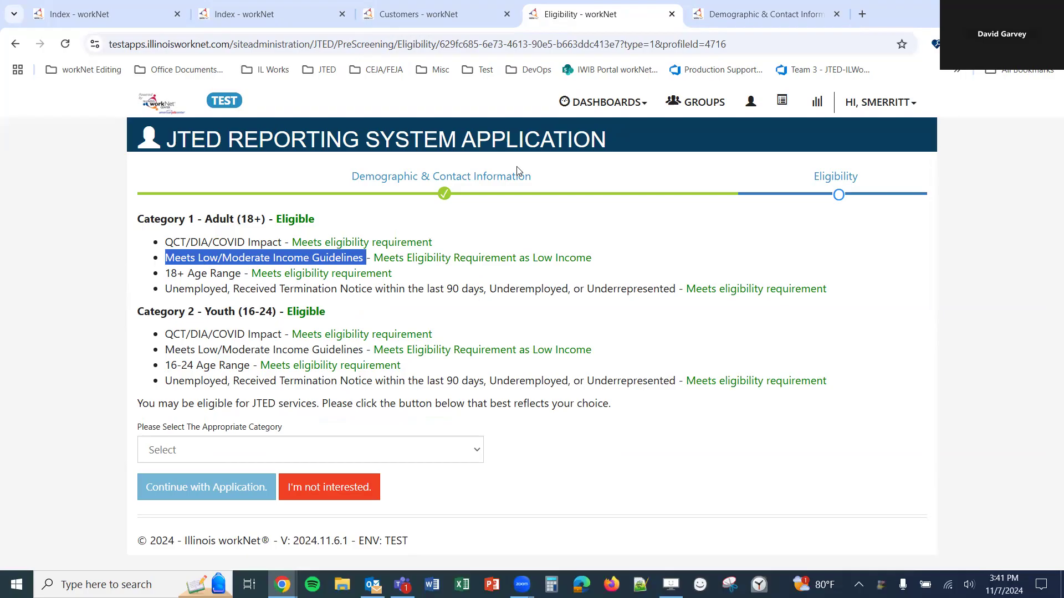
Review the 18+ Age Range and unemployment eligibility criteria on the results page.
click(789, 5)
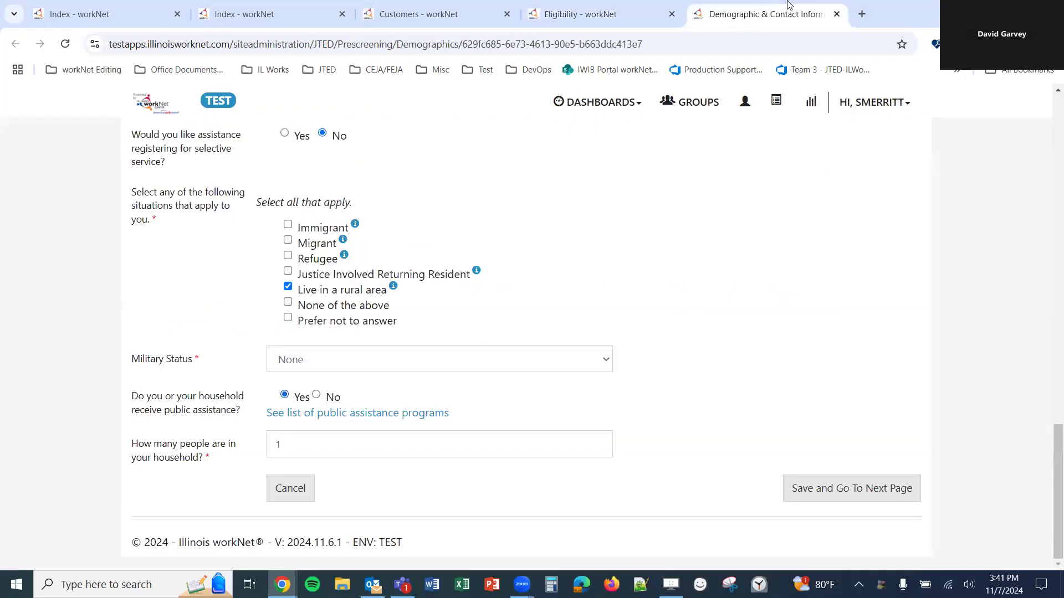
click(595, 7)
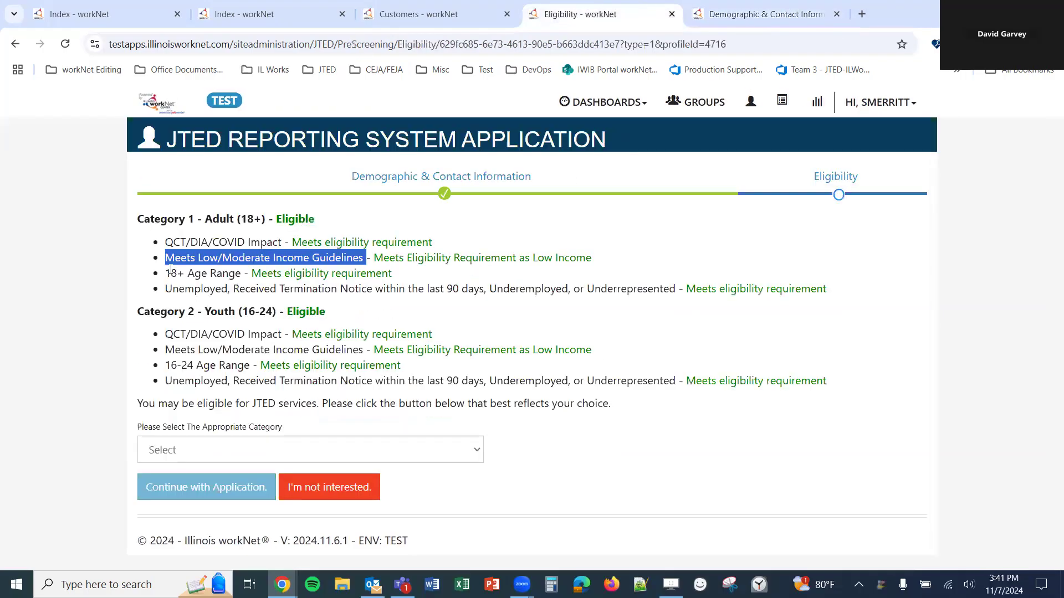
drag(168, 271, 241, 273)
drag(166, 289, 834, 295)
click(849, 298)
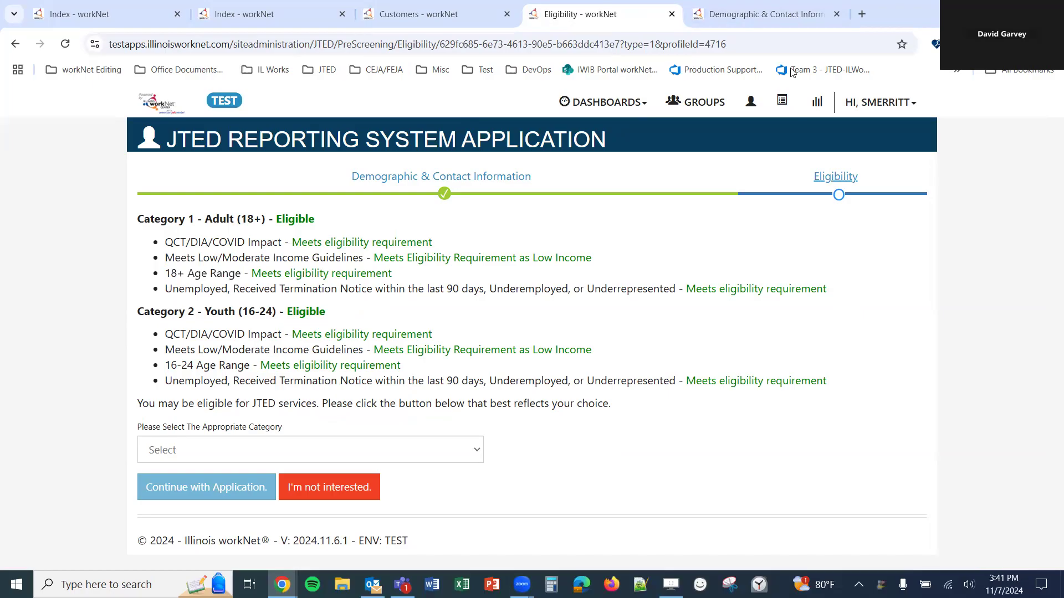
Confirm the situation question still reads unemployed, then go back to the eligibility results.
mouse_move(806, 6)
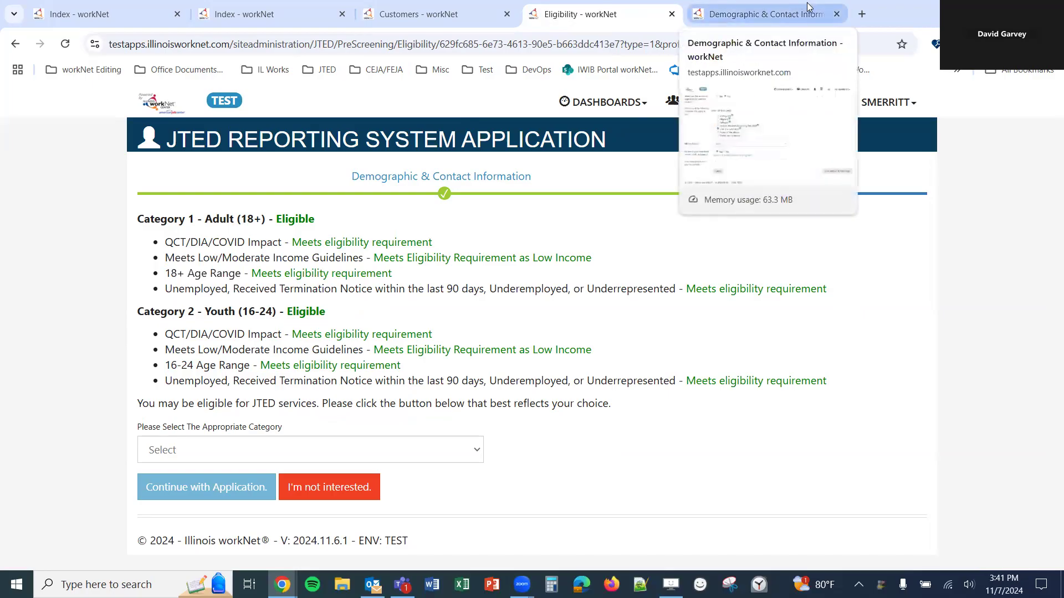
click(809, 9)
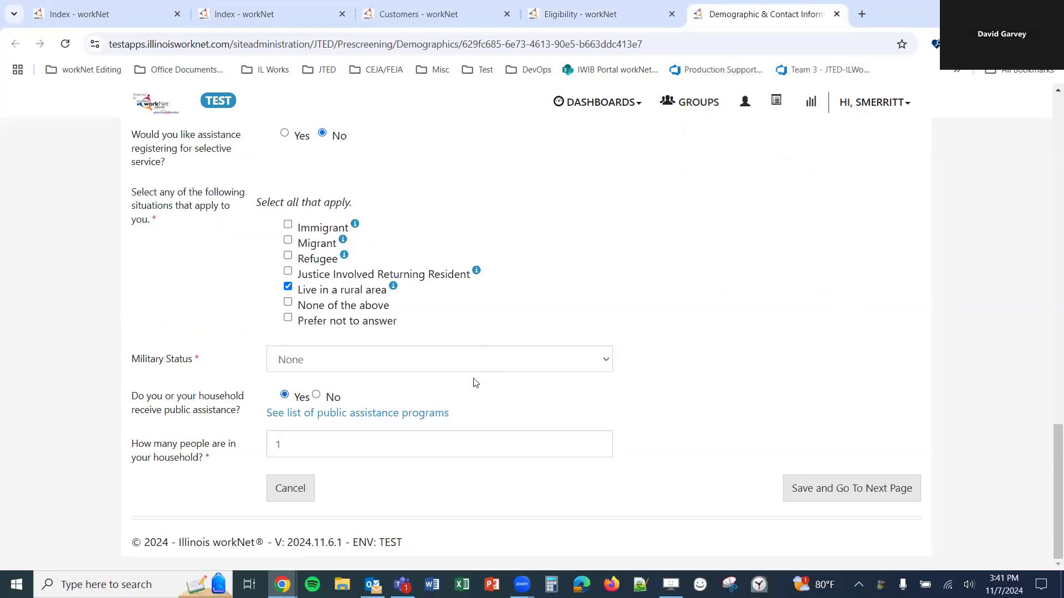
scroll(332, 394, up, 3)
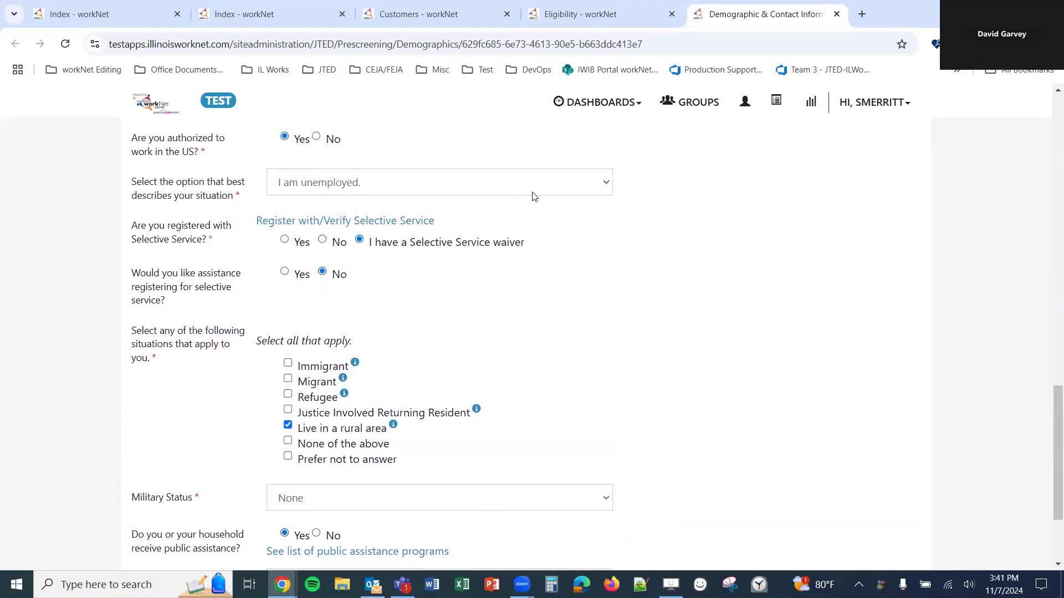
drag(134, 184, 266, 202)
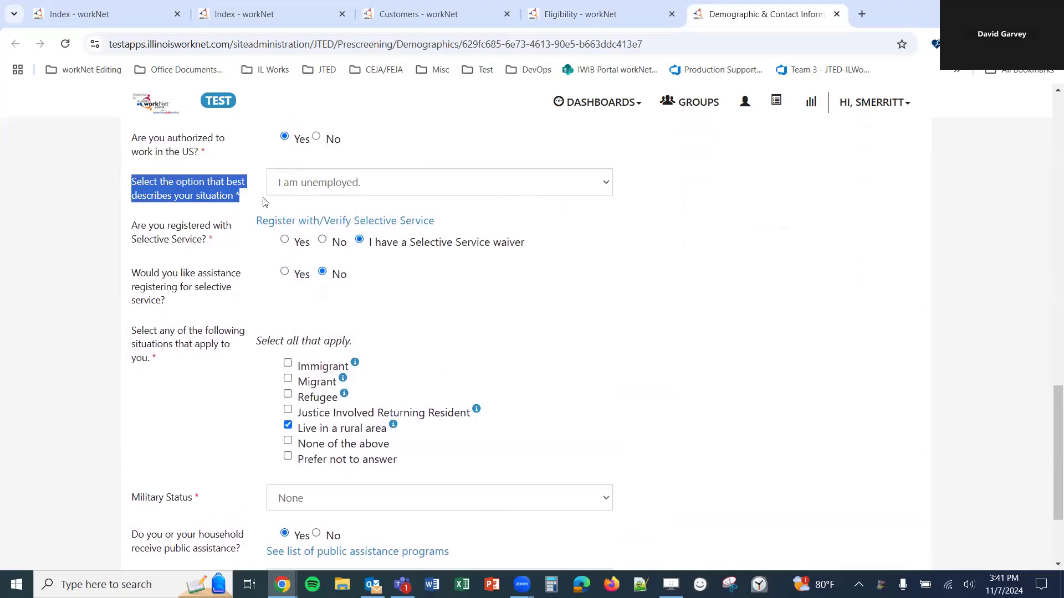
click(588, 191)
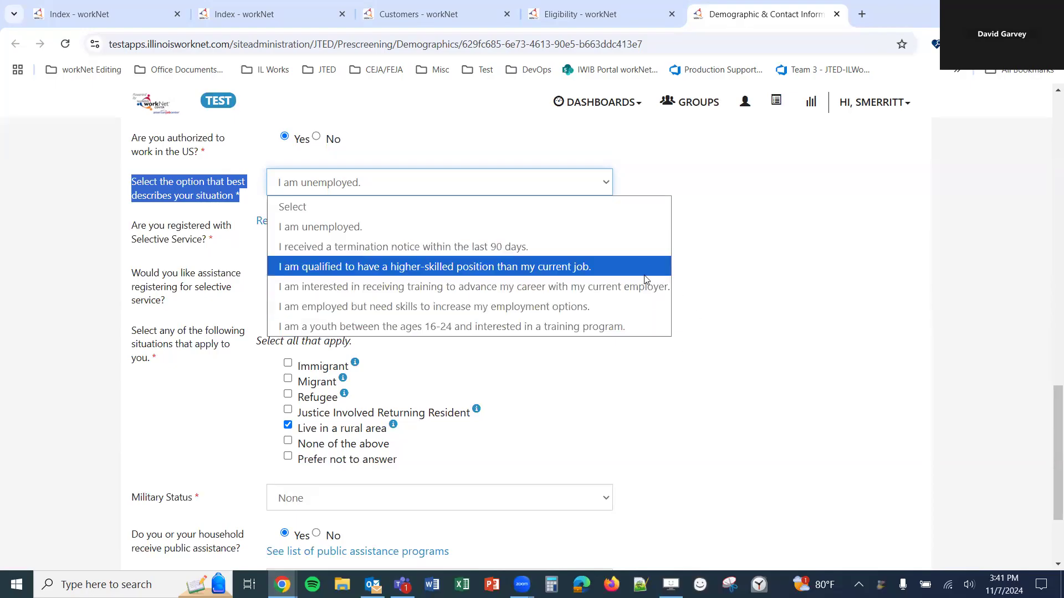
click(791, 399)
click(790, 399)
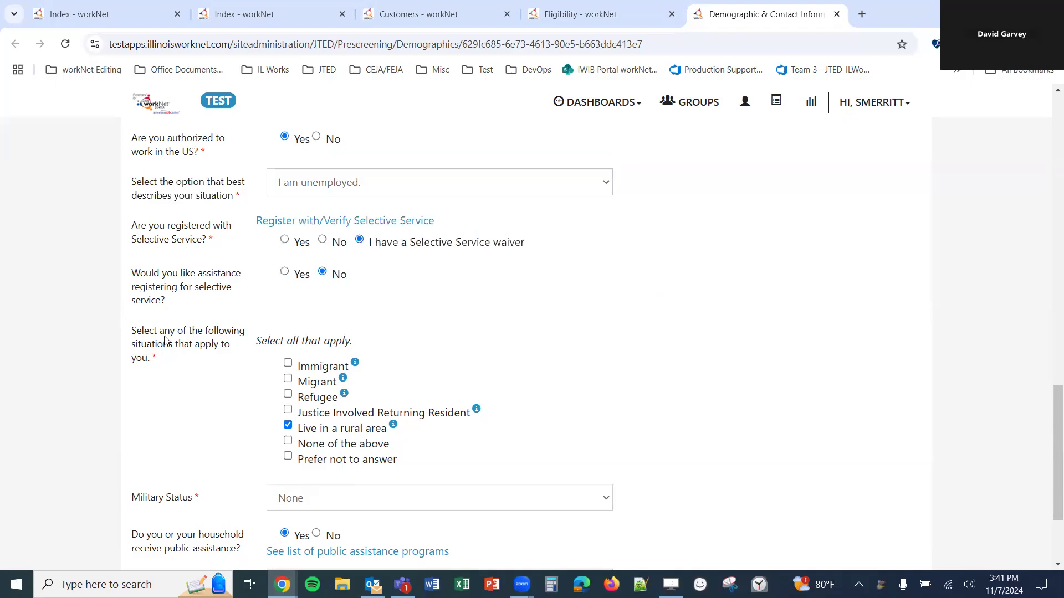
scroll(164, 339, down, 3)
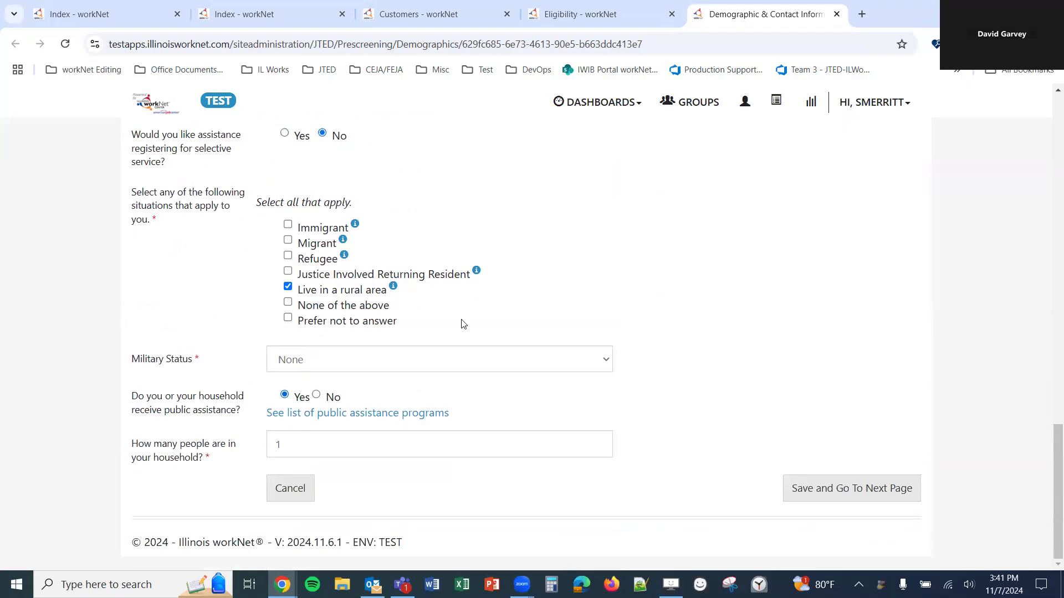
drag(580, 14, 745, 13)
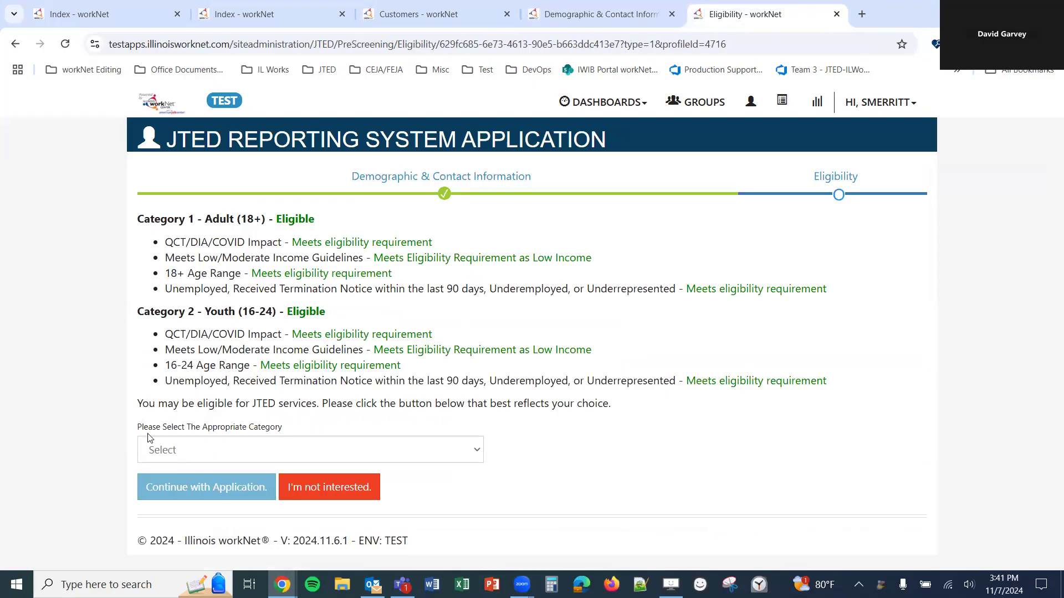
Choose Category 1 - Adult (18+) and continue the application.
click(351, 450)
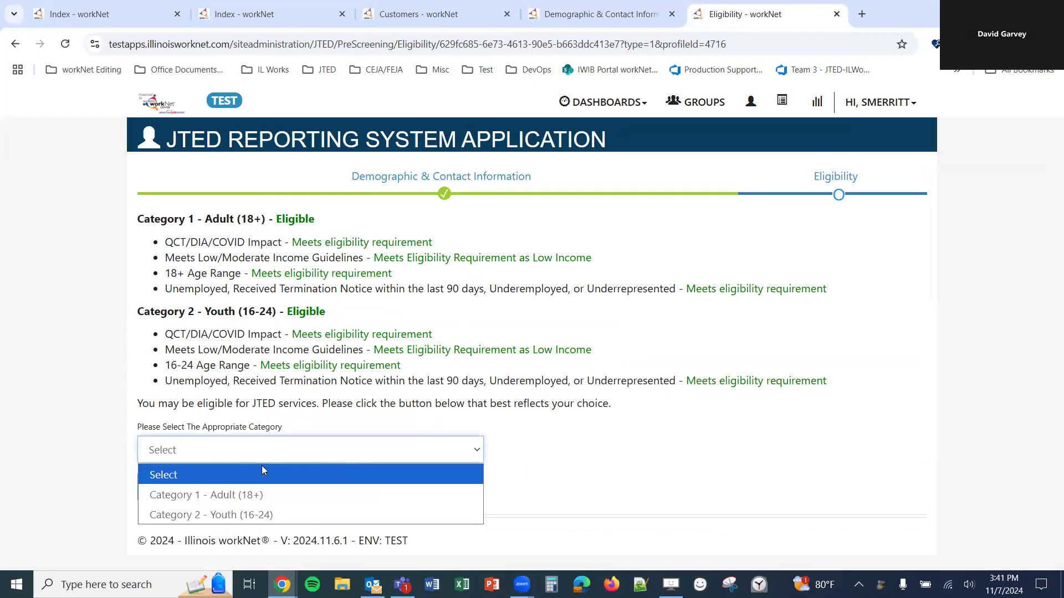
click(173, 492)
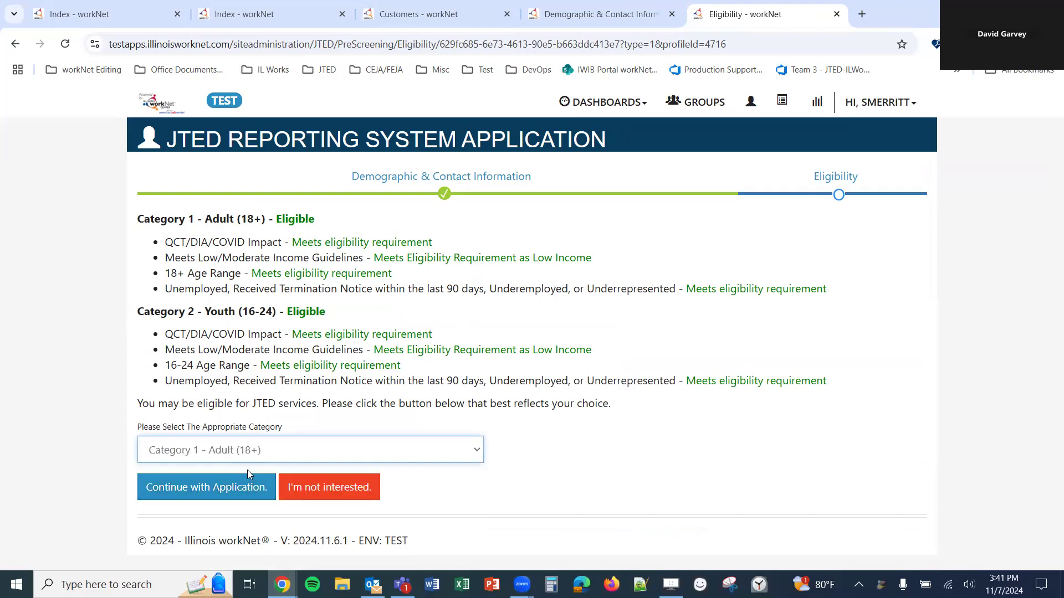
click(169, 493)
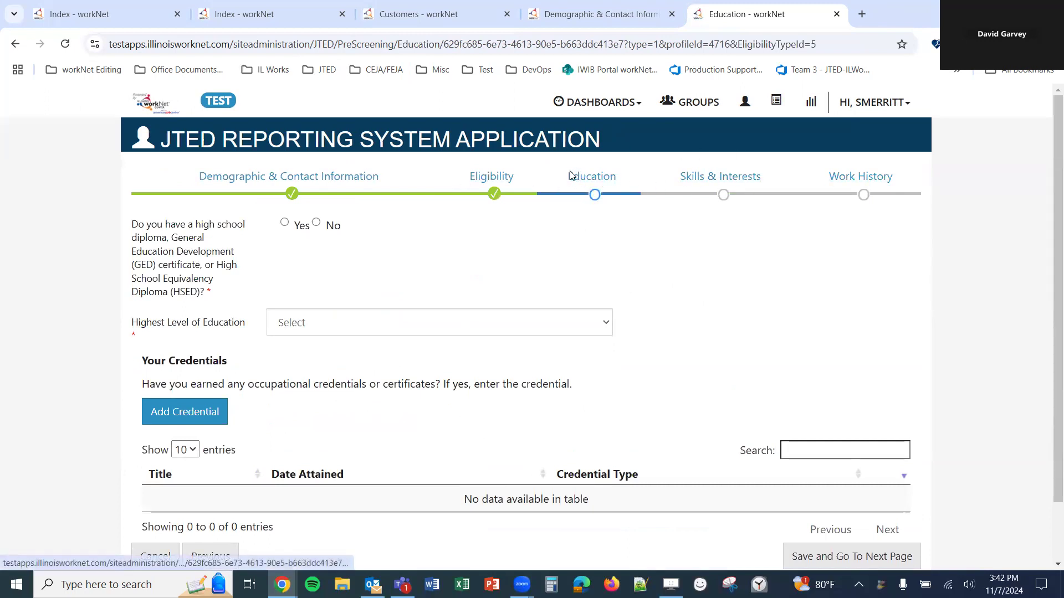
Try the high school diploma answers and browse the education level list on the Education page.
scroll(386, 226, down, 2)
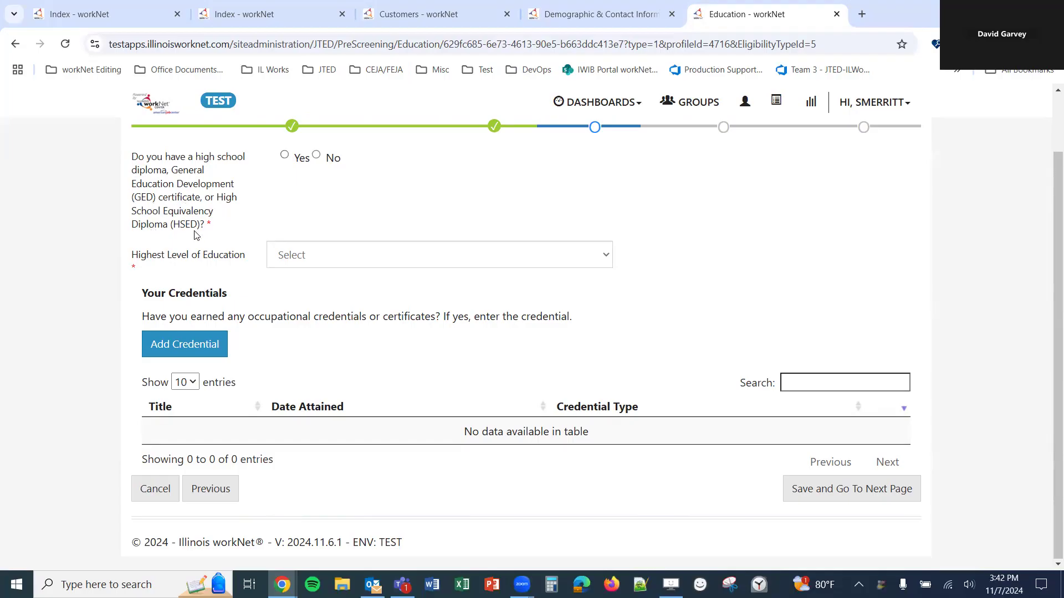
click(284, 155)
click(331, 158)
click(295, 157)
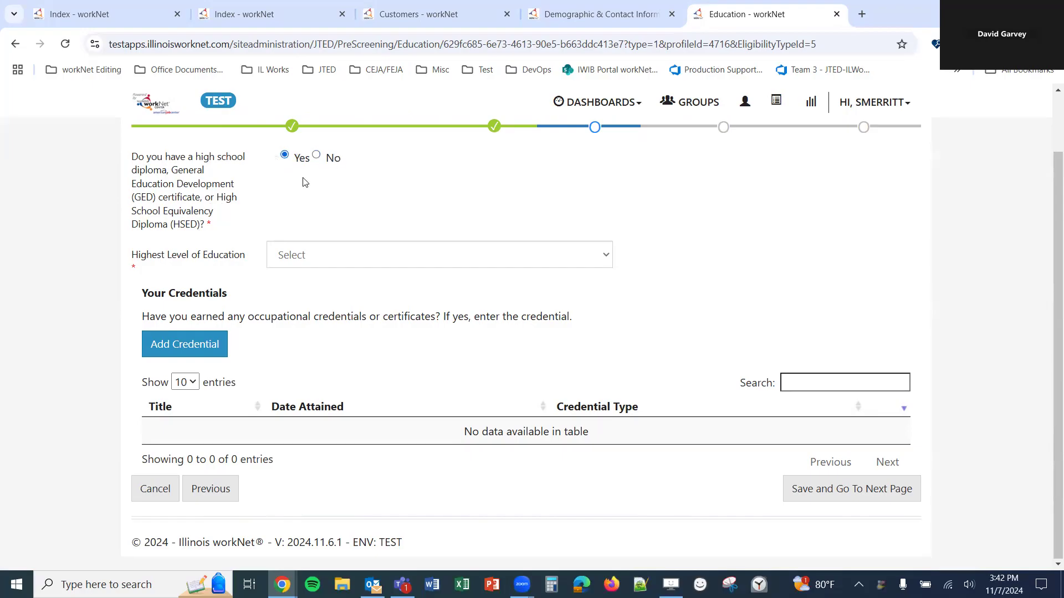
click(346, 257)
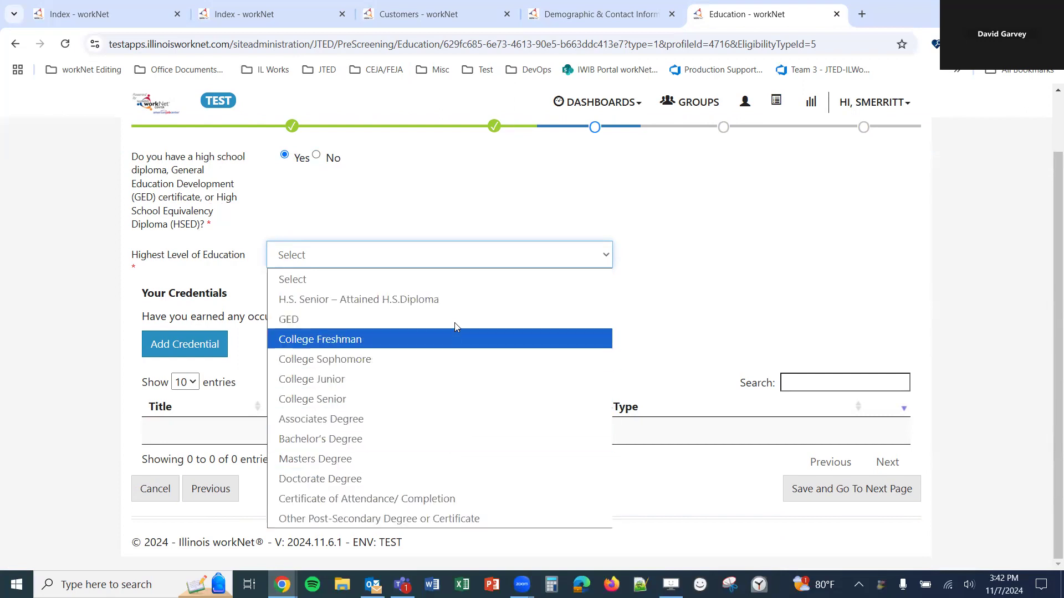
click(304, 201)
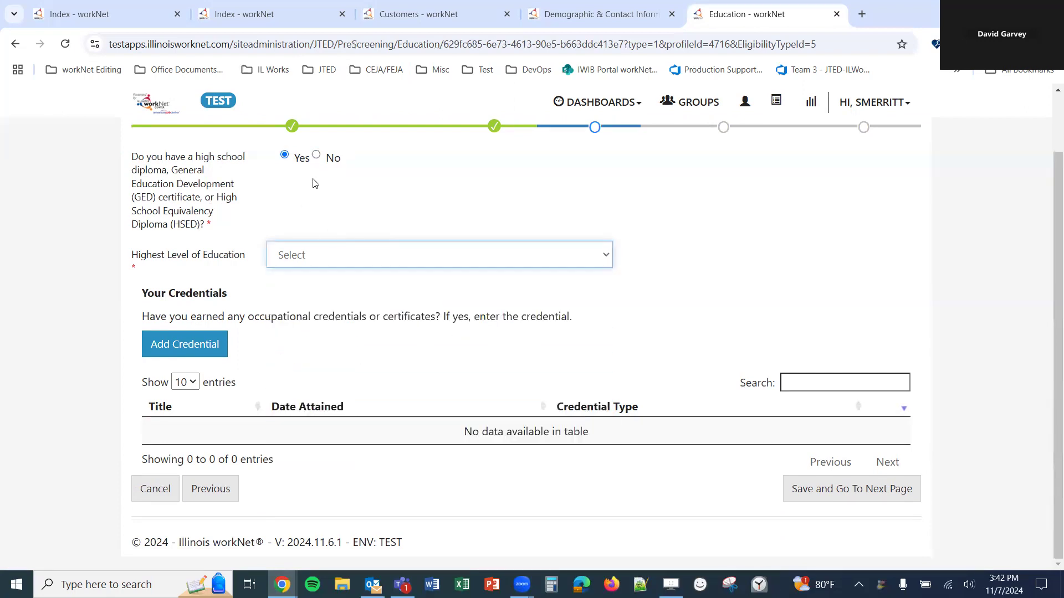
click(316, 155)
drag(431, 275, 423, 254)
click(423, 253)
click(344, 213)
click(335, 263)
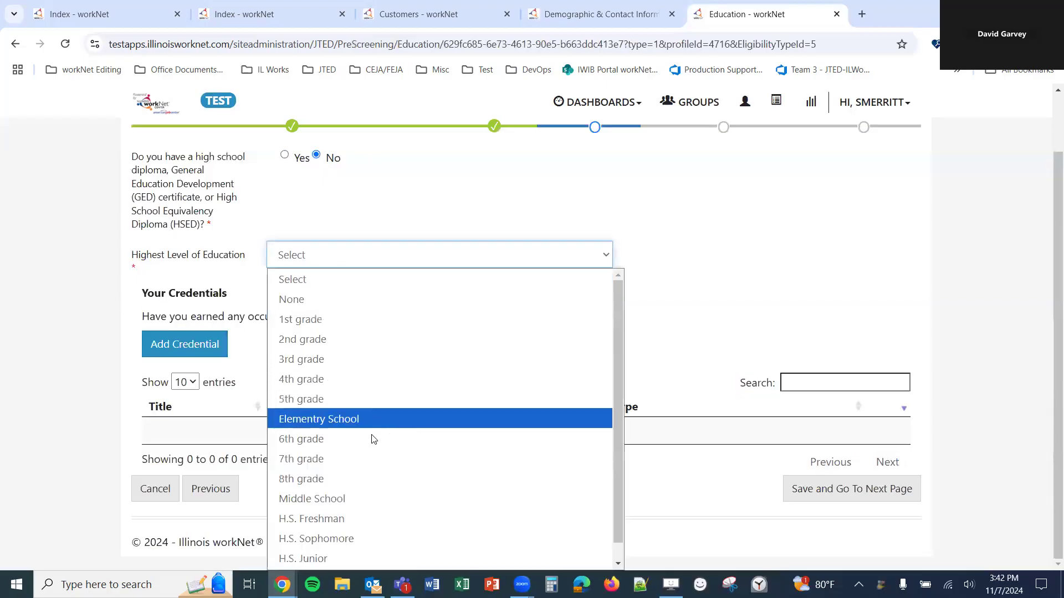
scroll(372, 440, down, 1)
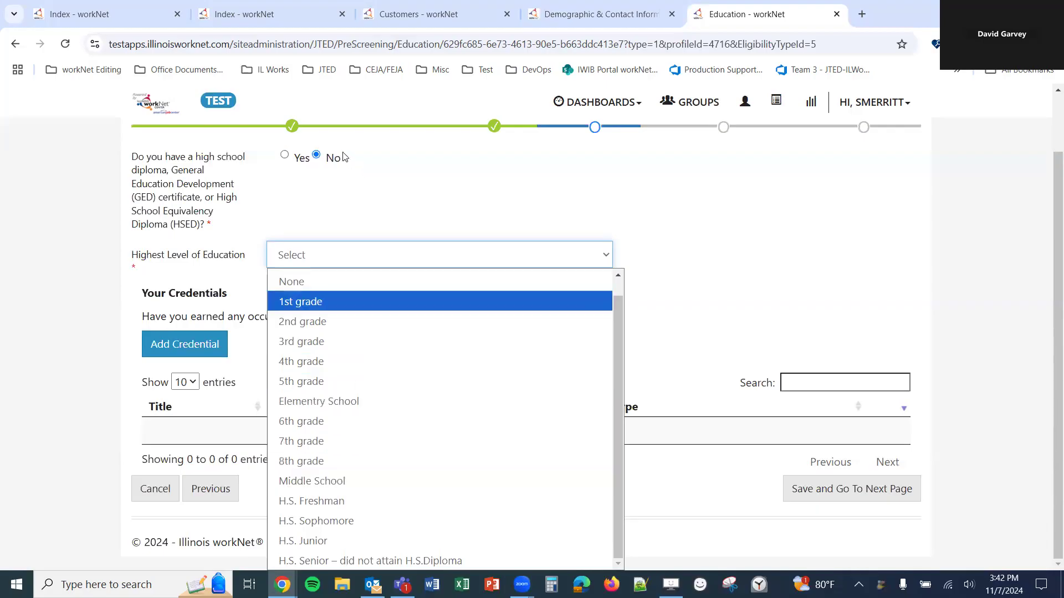
Set high school diploma to Yes and highest education to Associates Degree.
click(285, 157)
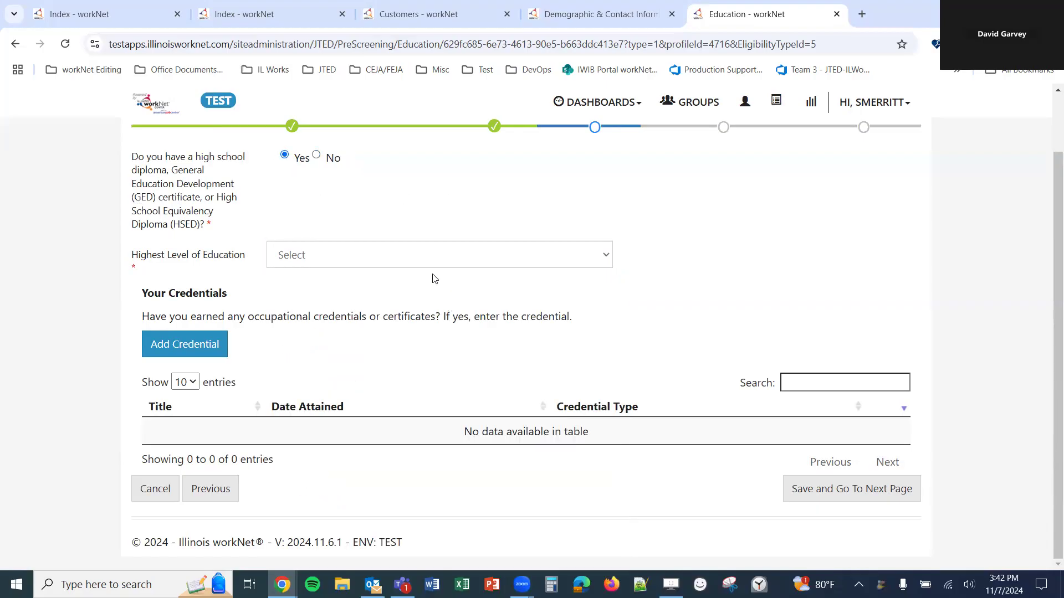
click(314, 260)
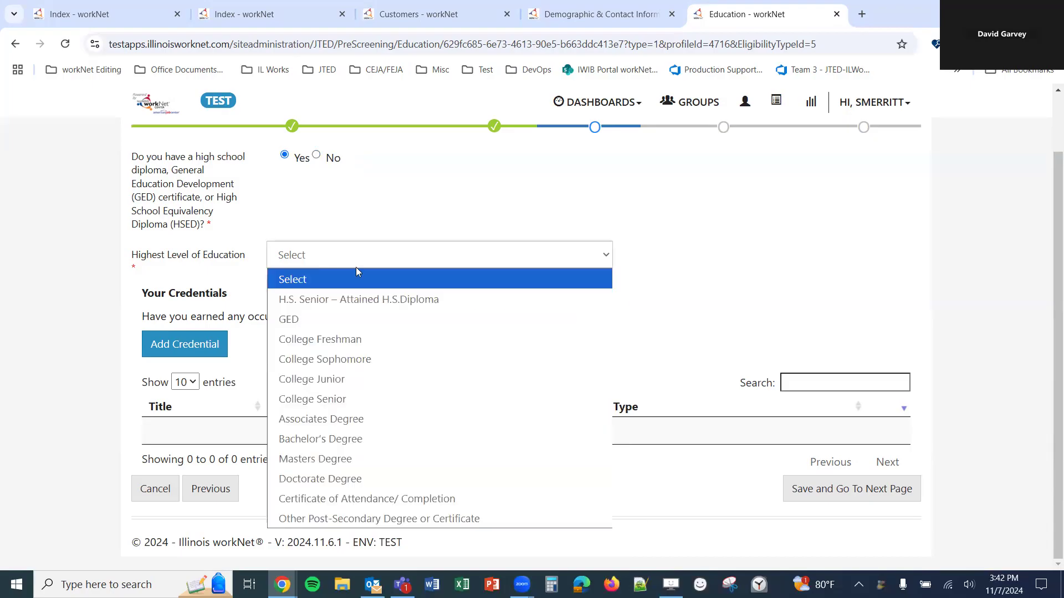
click(310, 420)
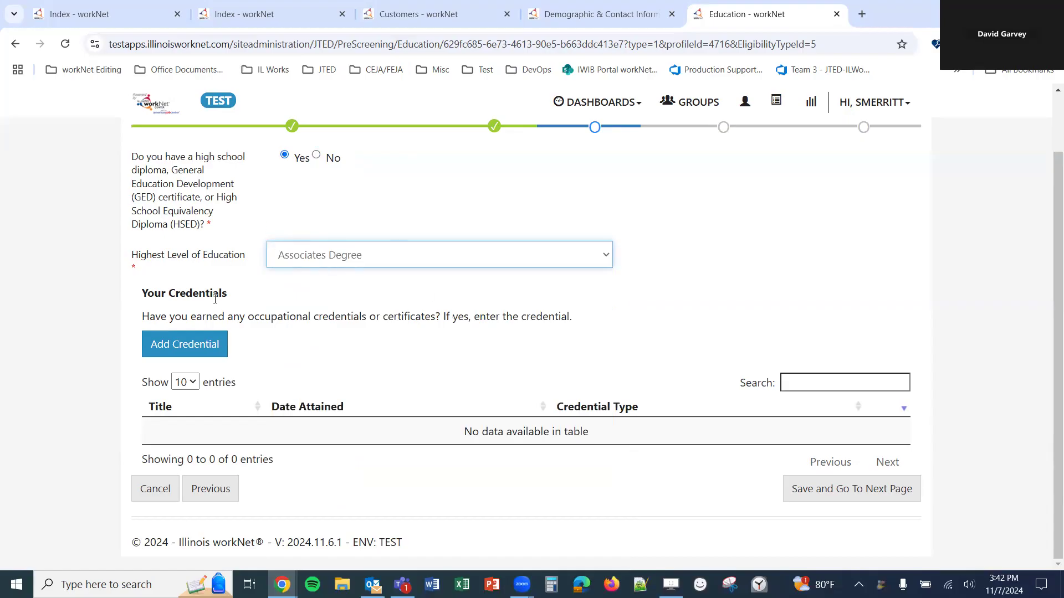
click(178, 341)
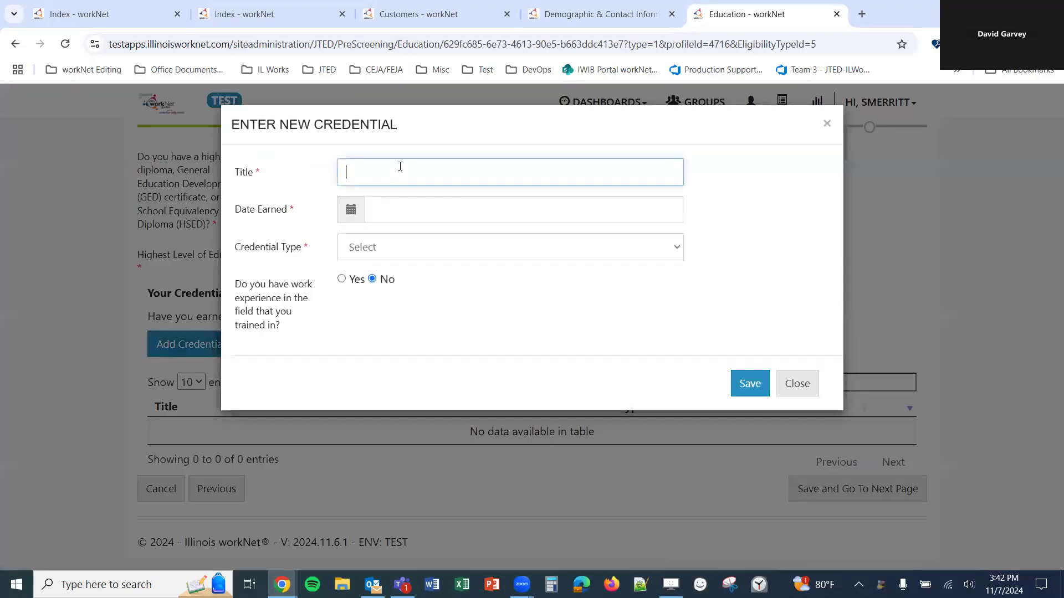
Name the credential Forklift Certification with a Date Earned of 03/13/2018.
text(Forklift Cer)
click(398, 218)
click(377, 239)
click(378, 240)
click(377, 239)
click(377, 239)
click(377, 240)
click(377, 240)
click(377, 239)
click(377, 240)
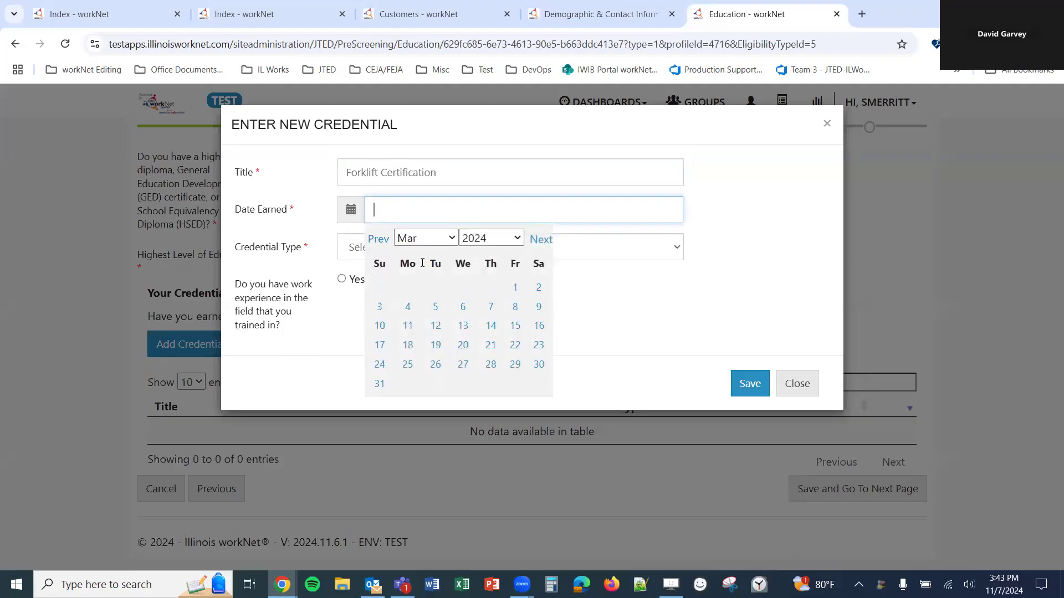
click(464, 331)
click(465, 211)
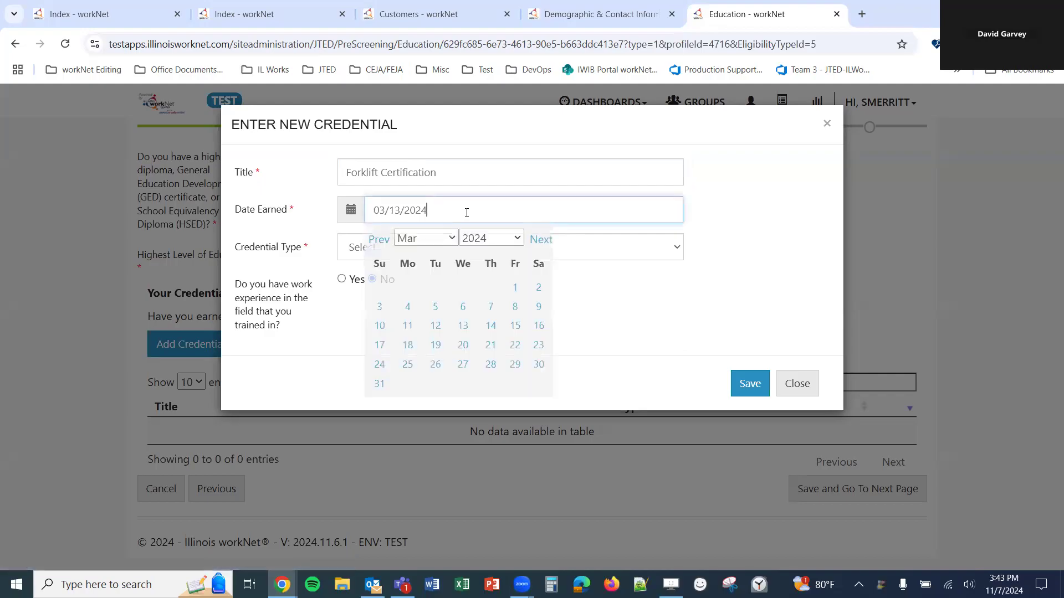
click(518, 243)
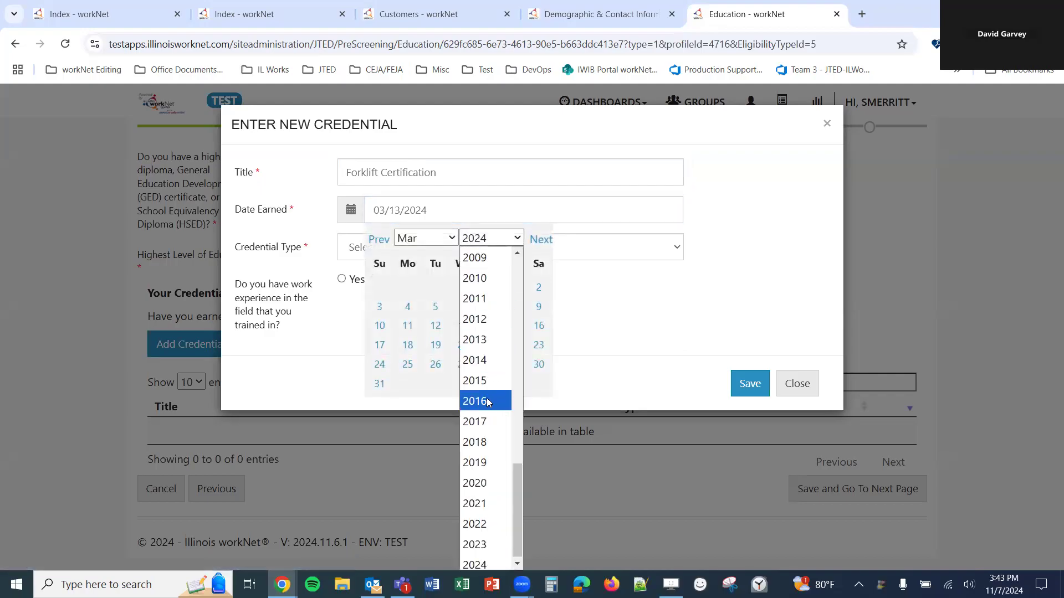
click(482, 443)
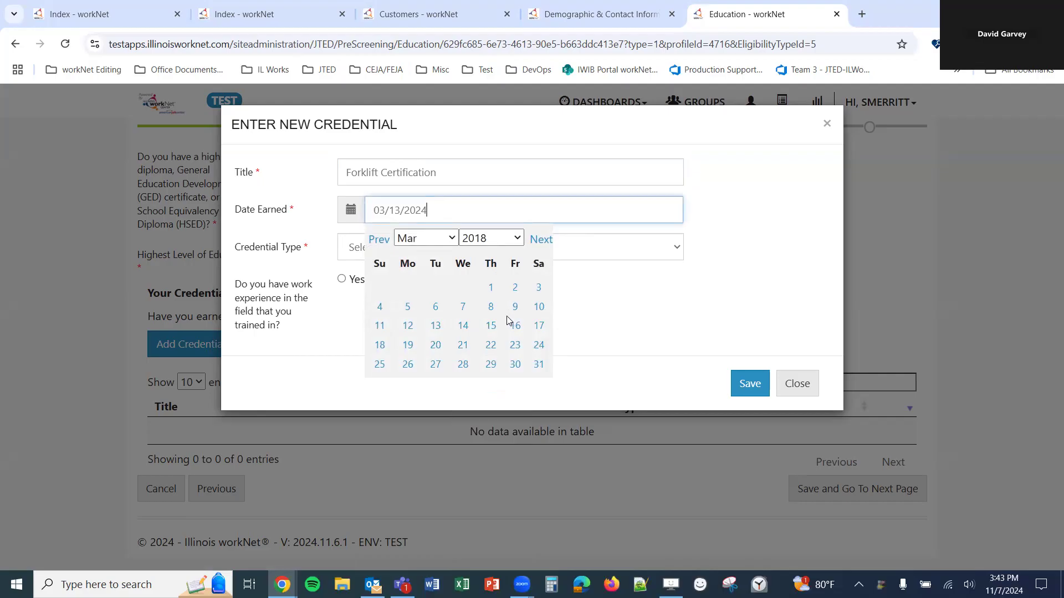
click(436, 330)
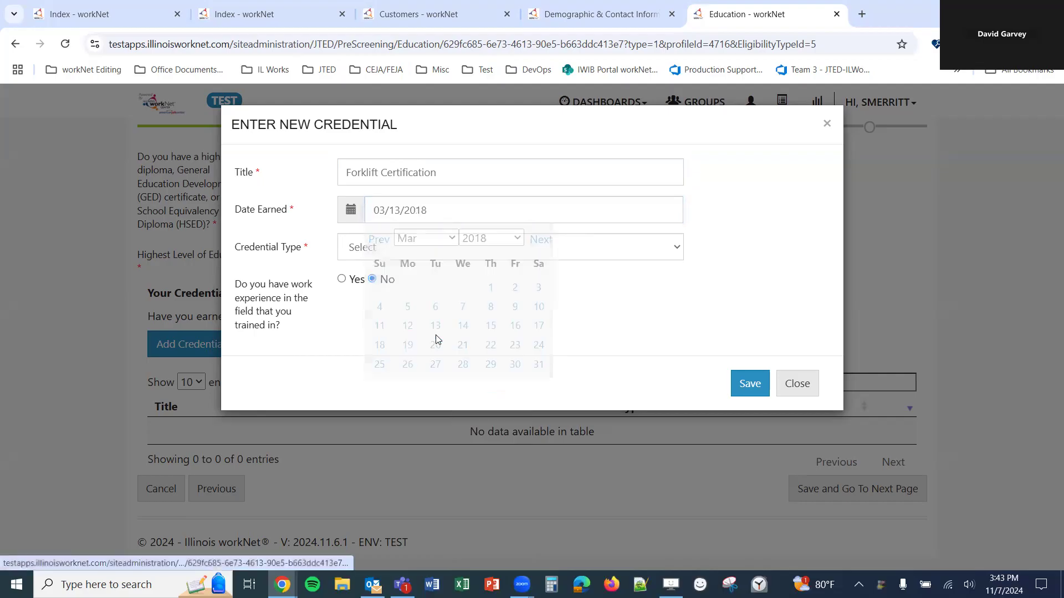
Set credential type to Certification, answer Yes to both work-experience questions, and save it.
click(492, 249)
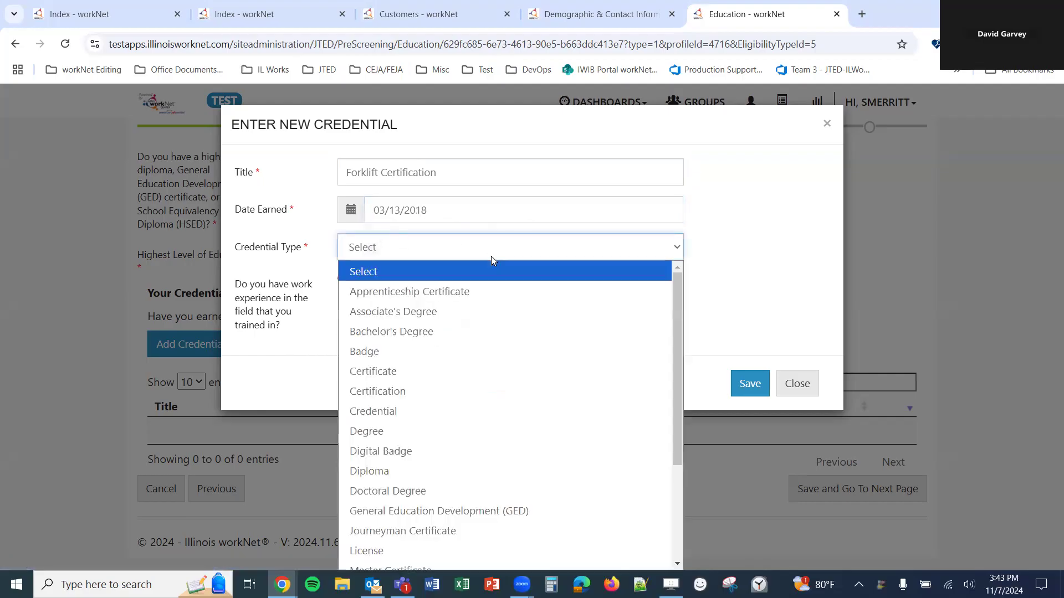
scroll(402, 393, down, 2)
scroll(396, 387, up, 2)
click(388, 392)
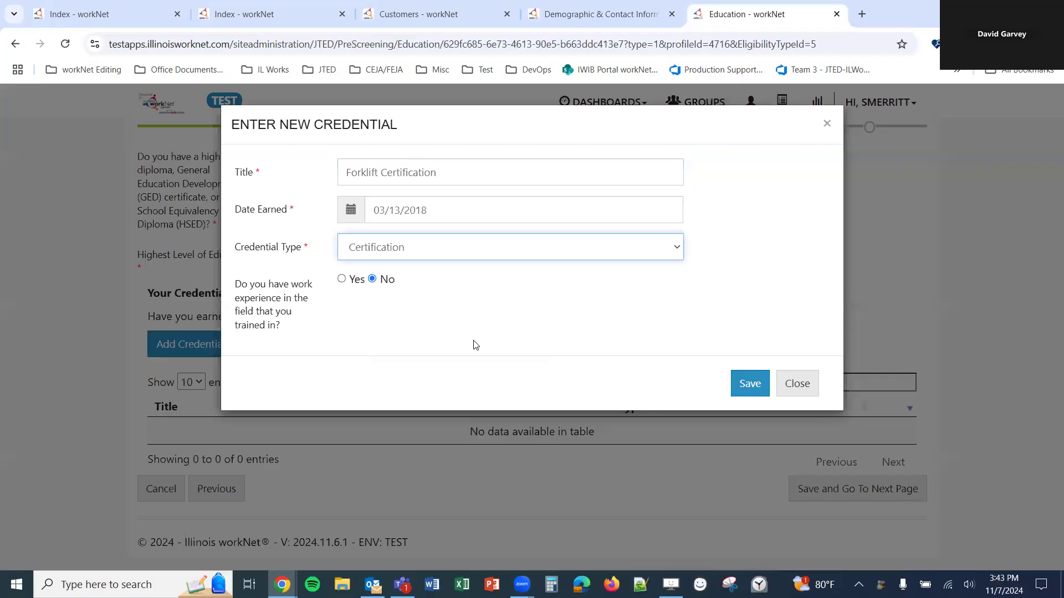
click(342, 280)
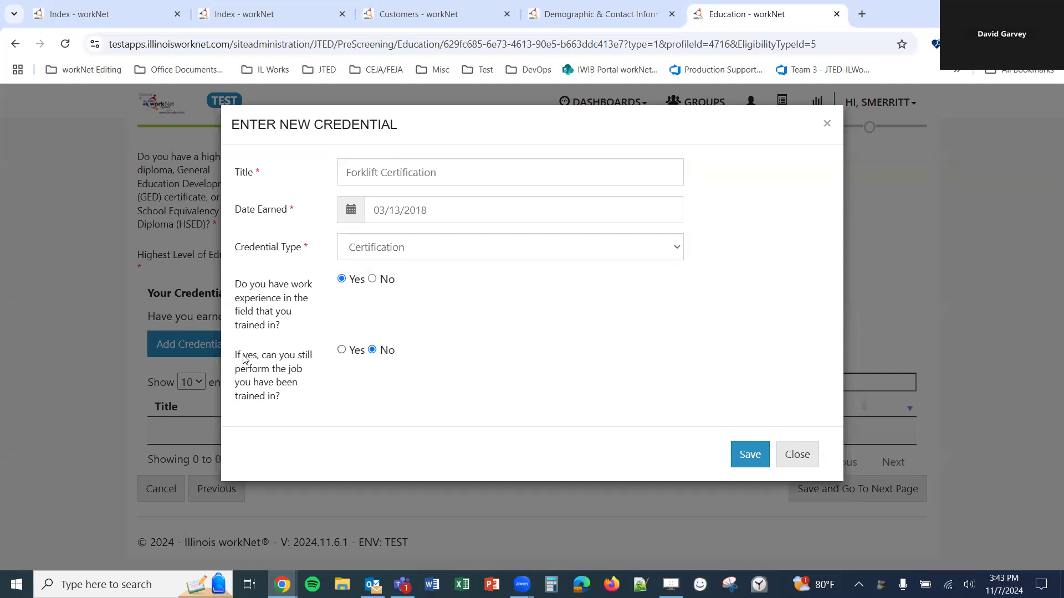
click(341, 350)
click(758, 455)
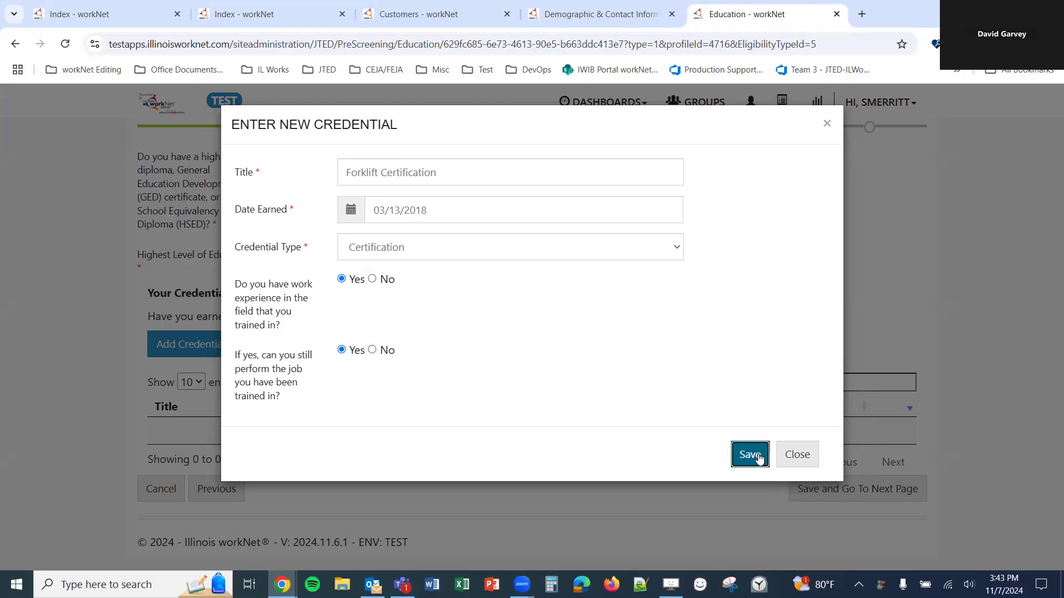
Save the Education page and continue to Skills & Interests.
scroll(612, 432, down, 1)
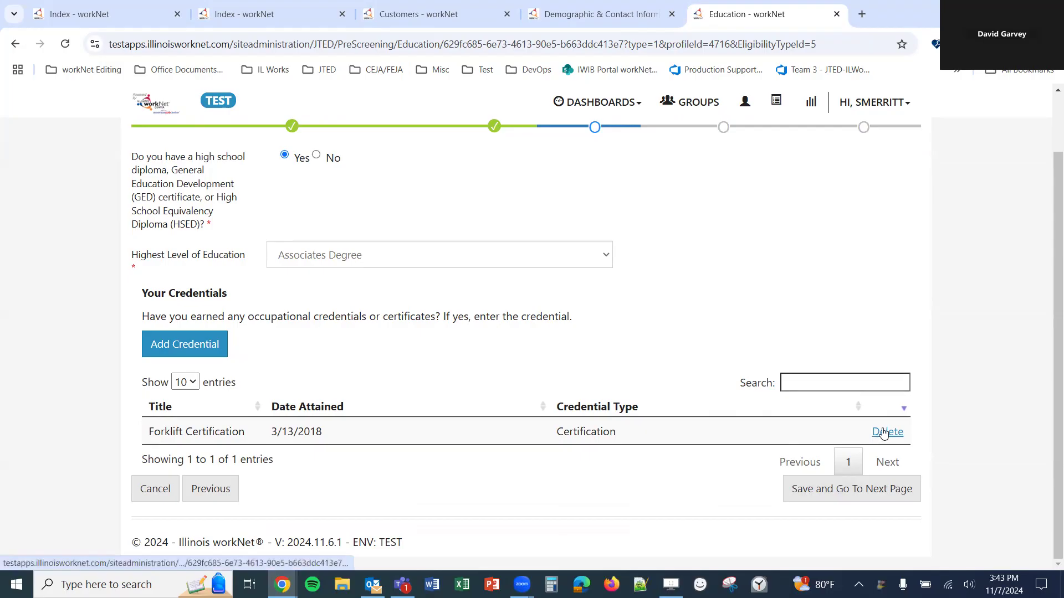
scroll(609, 407, up, 1)
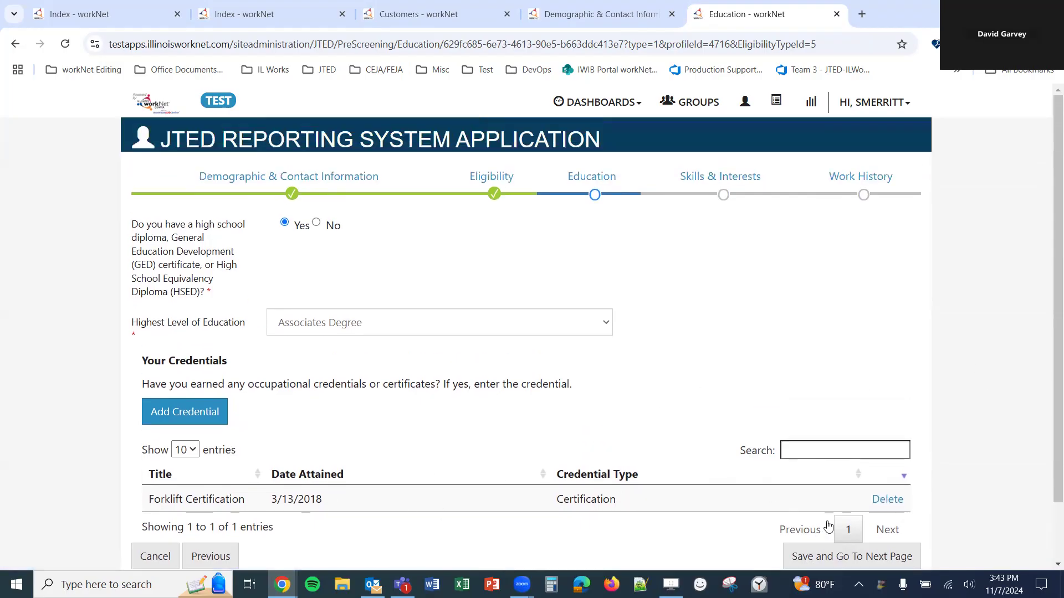
click(827, 555)
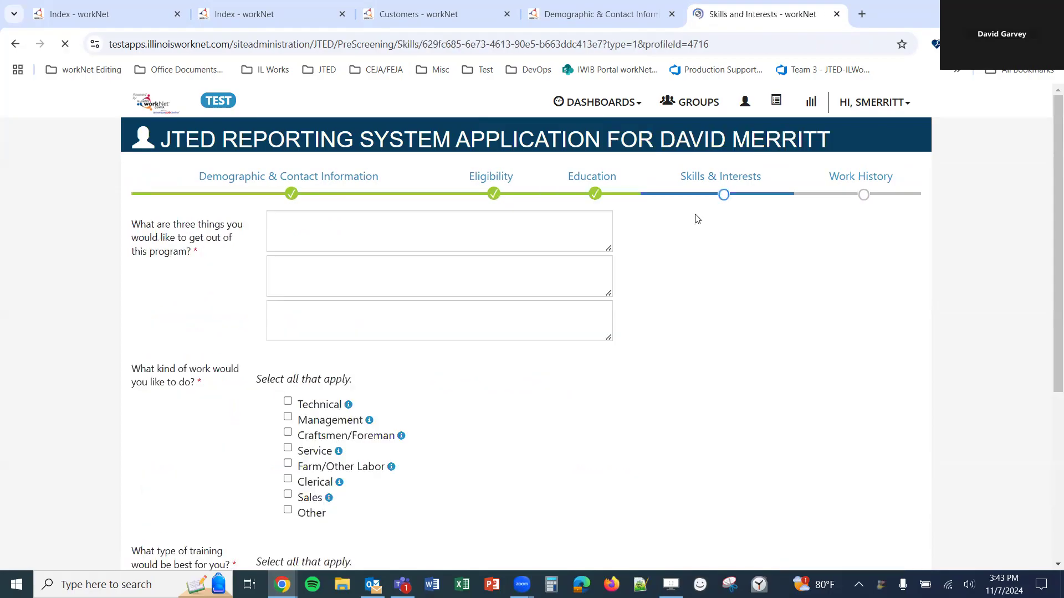
Enter 'test' in all three program goal boxes.
click(364, 242)
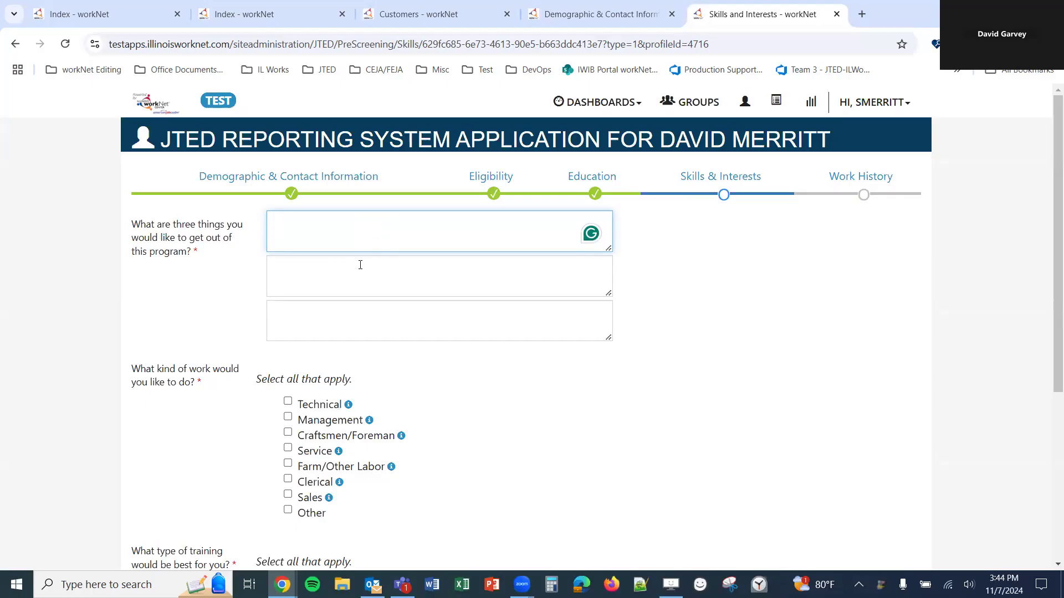
text(test)
click(309, 279)
text(test)
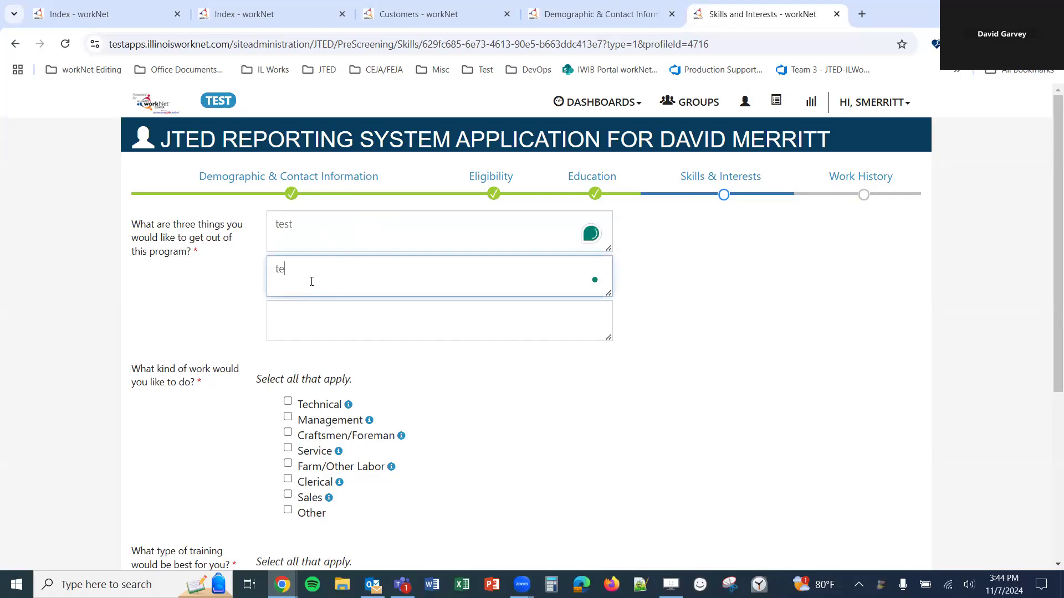
click(312, 318)
text(test)
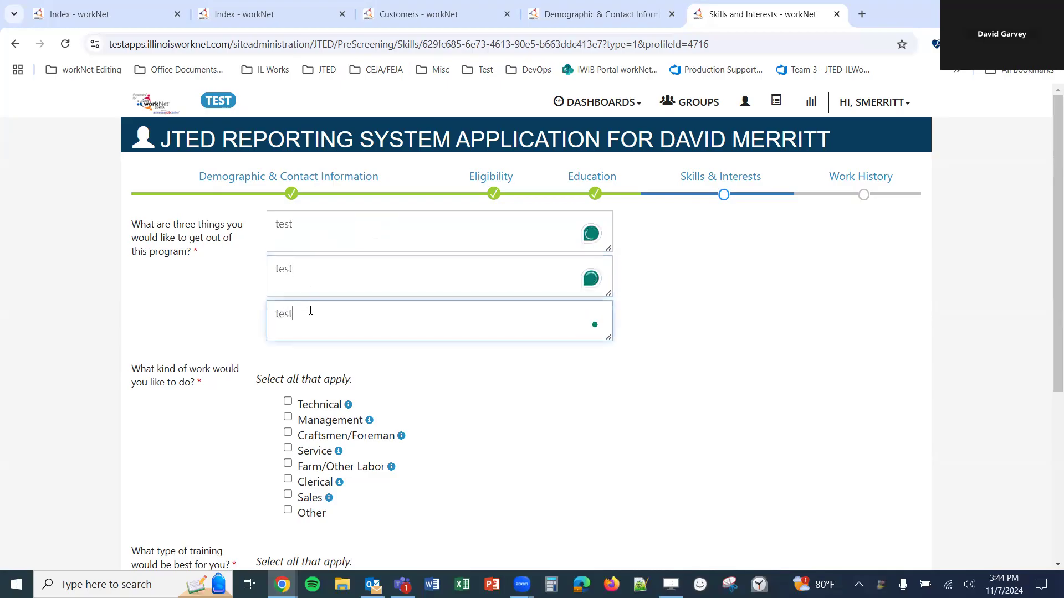
Select Technical, Management and Craftsmen/Foreman as desired kinds of work.
scroll(213, 330, down, 4)
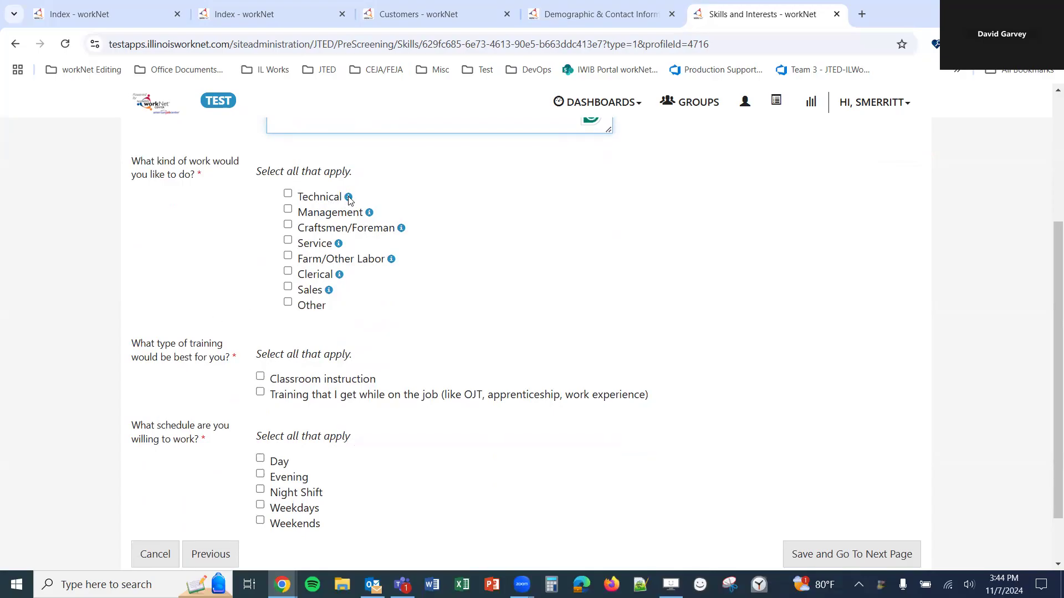
mouse_move(349, 198)
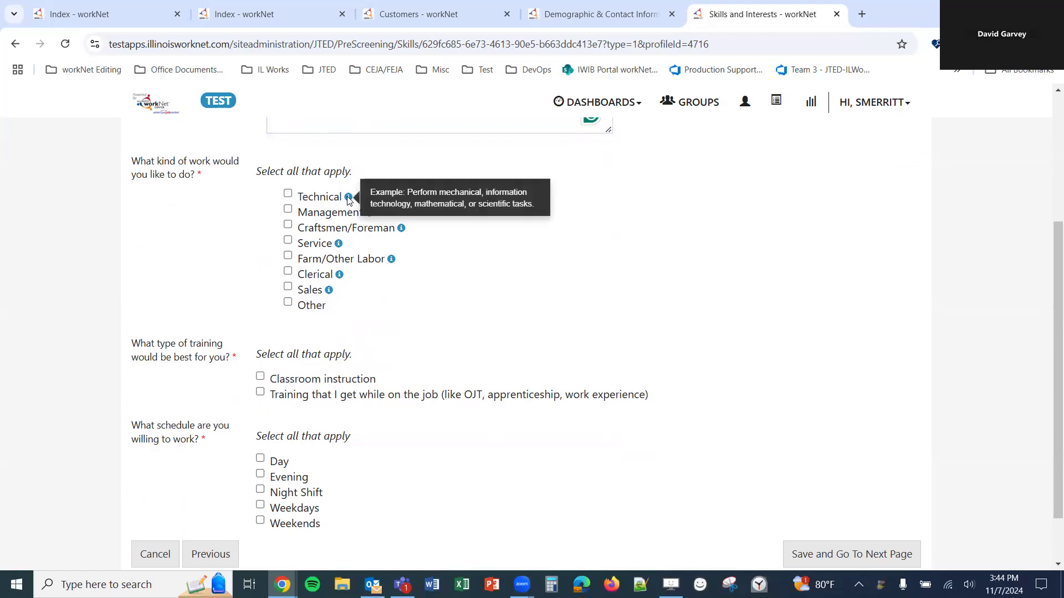
click(287, 193)
click(288, 210)
click(287, 225)
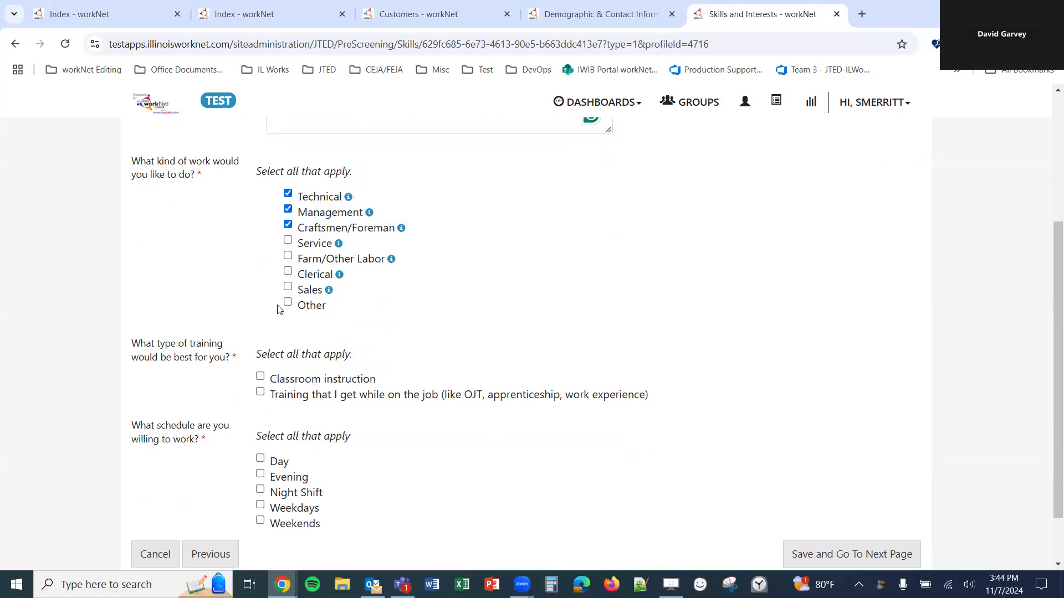
Choose Classroom instruction and on-the-job training as preferred training.
scroll(186, 300, down, 1)
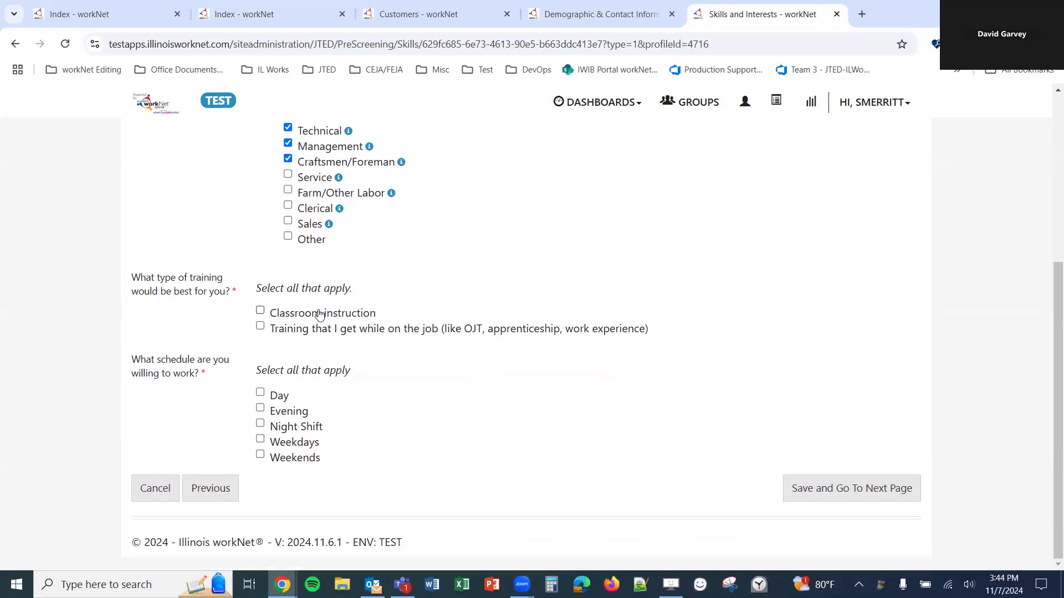
click(302, 314)
click(308, 334)
Mark Day, Evening and Night Shift schedules and save Skills & Interests.
click(278, 396)
click(286, 411)
click(311, 428)
click(859, 501)
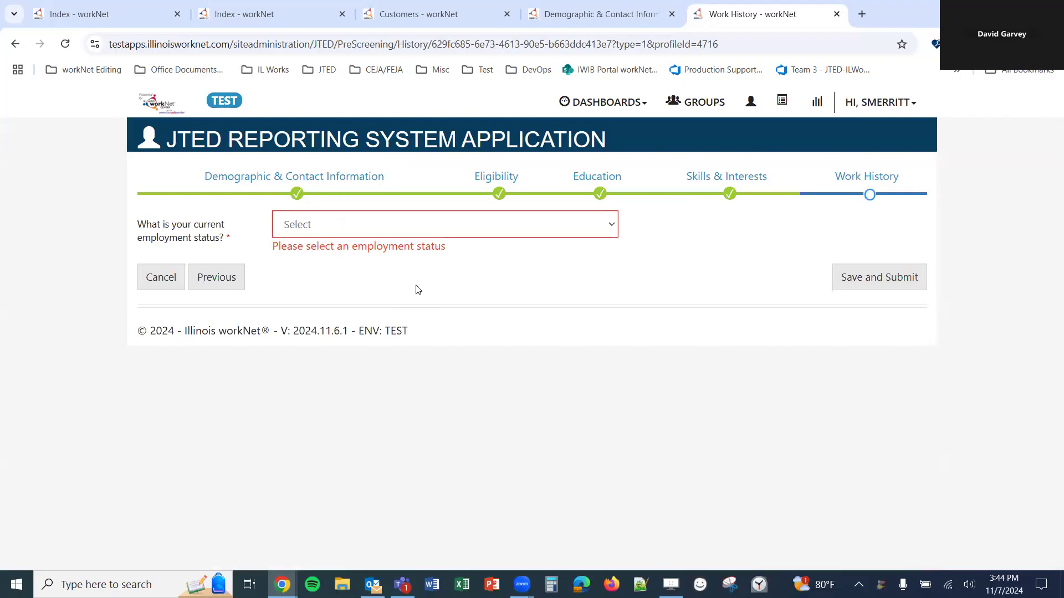
Cycle through the employment status options, ending back on 'I am employed.'.
click(602, 235)
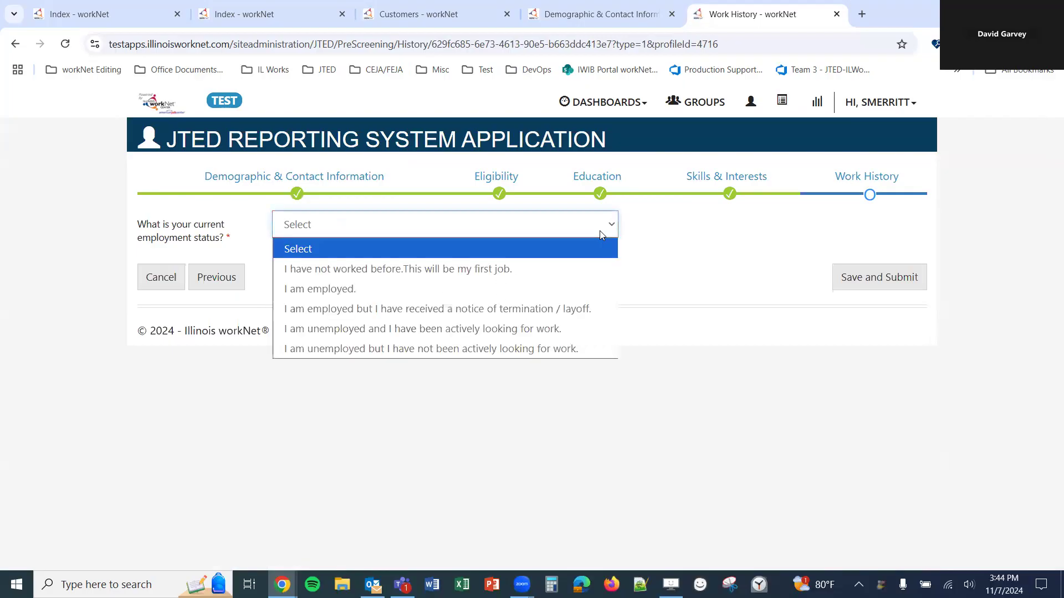
click(508, 275)
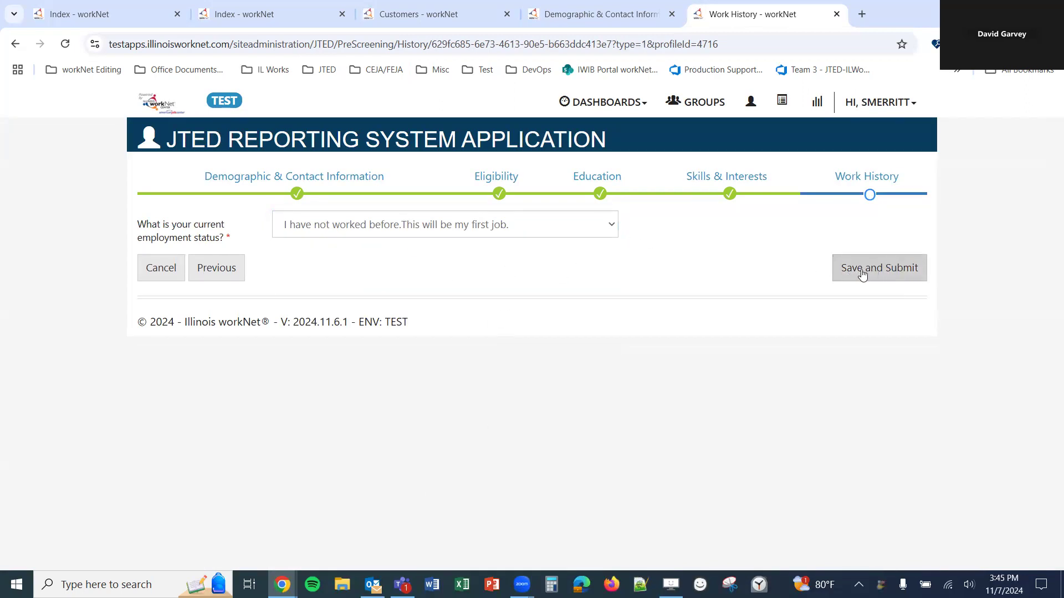
click(611, 227)
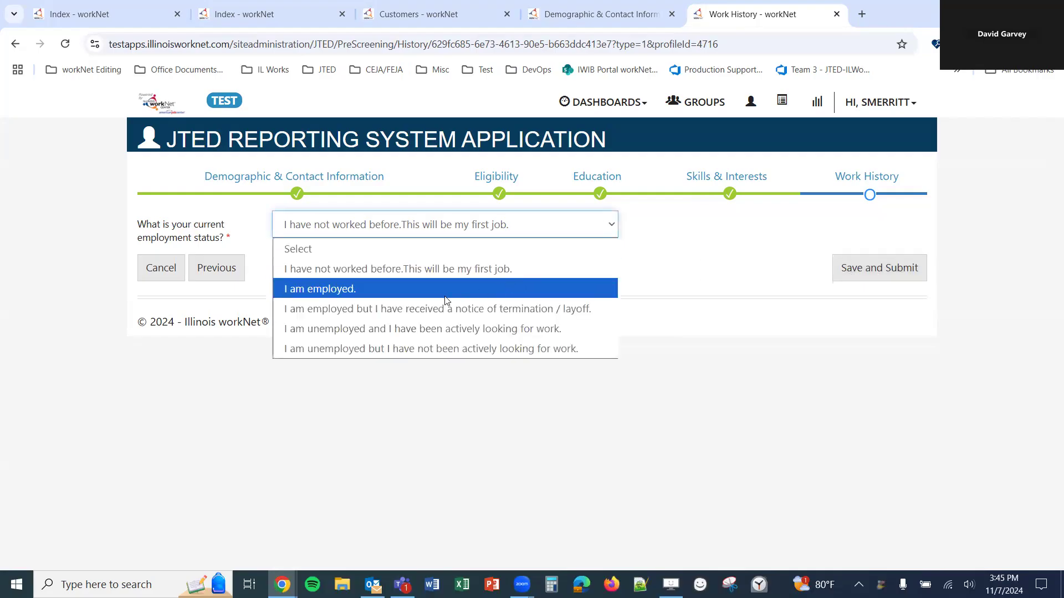
click(352, 289)
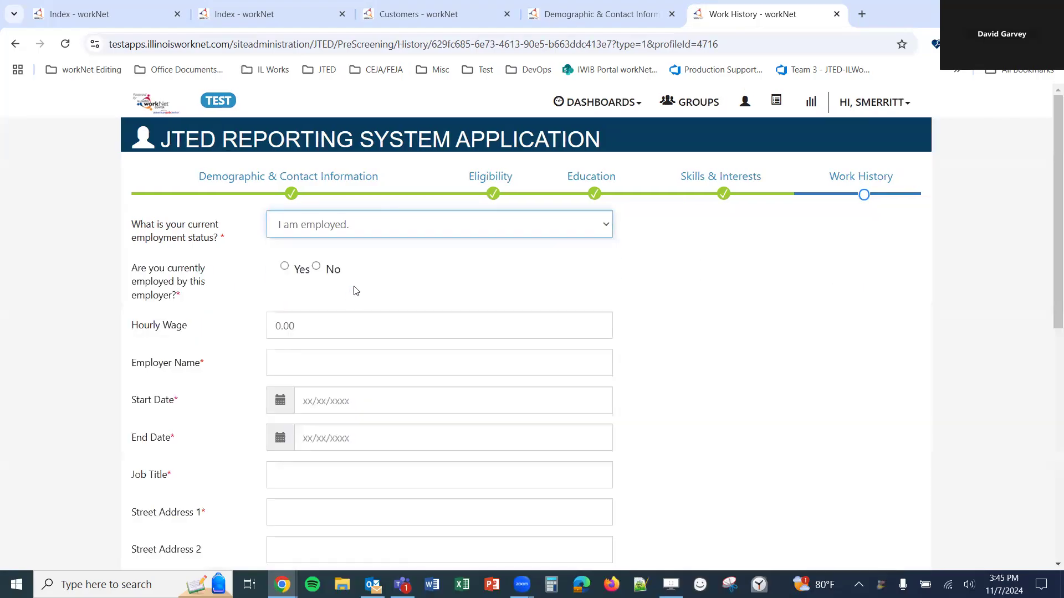
click(509, 231)
click(441, 311)
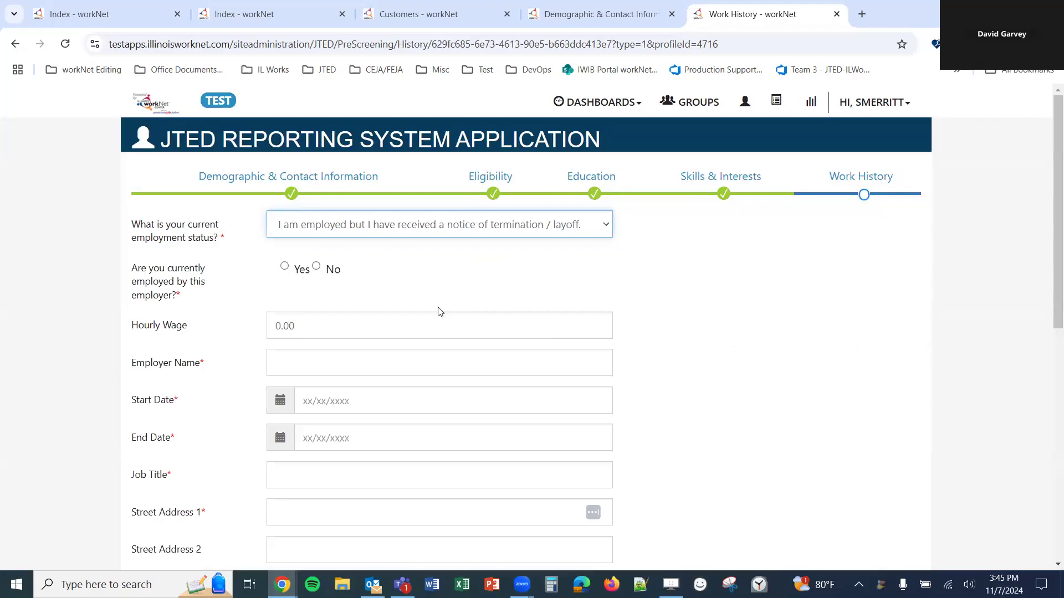
click(491, 232)
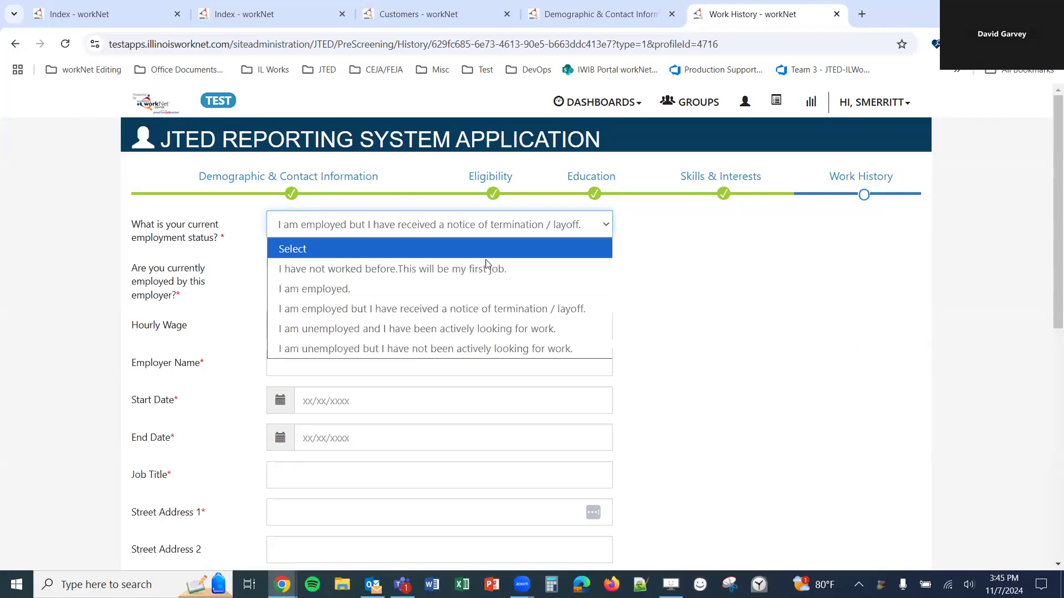
click(452, 329)
click(491, 231)
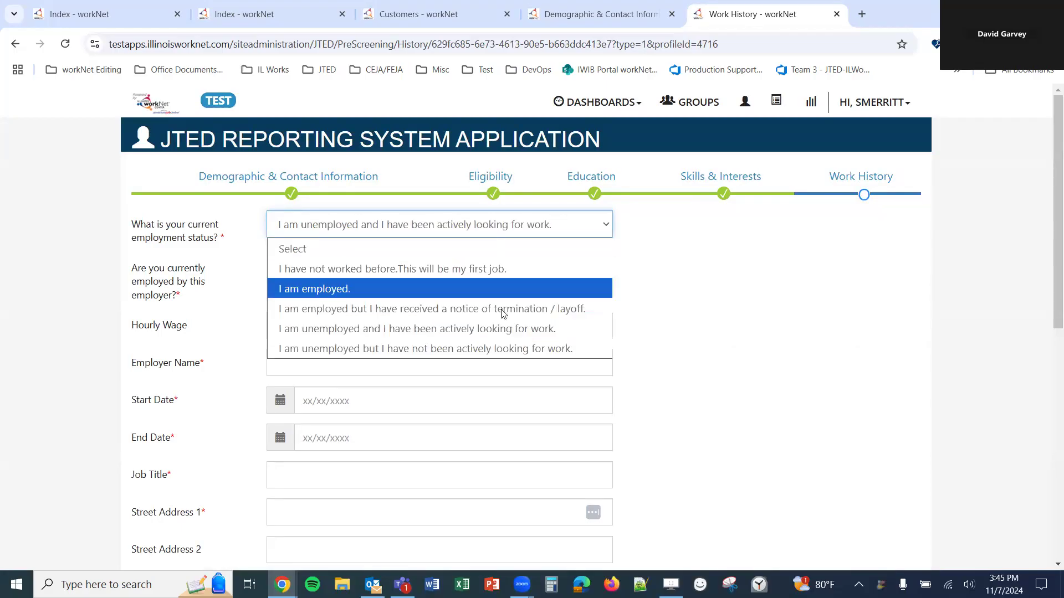
click(489, 350)
click(460, 231)
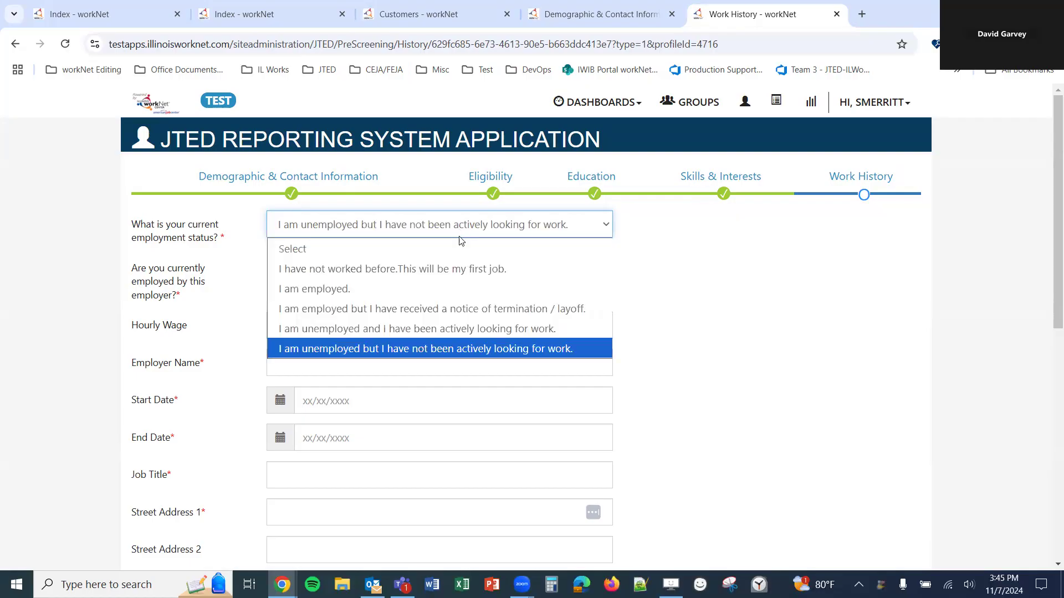
click(459, 291)
Keep 'I am employed.' and answer Yes to being employed by this employer.
click(325, 232)
click(267, 277)
scroll(216, 339, down, 8)
scroll(216, 340, down, 2)
scroll(221, 327, up, 10)
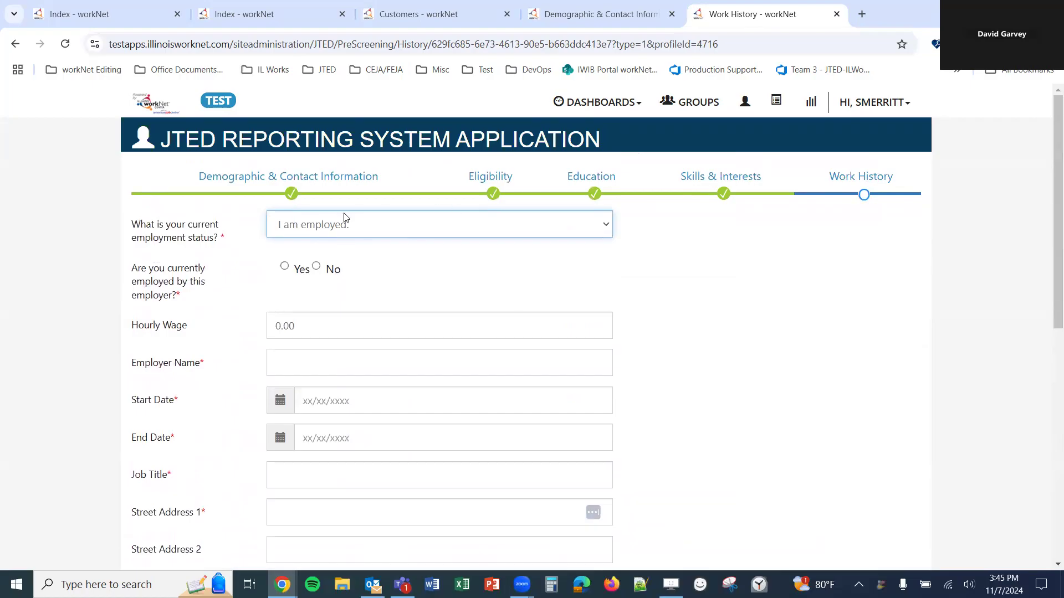
click(314, 229)
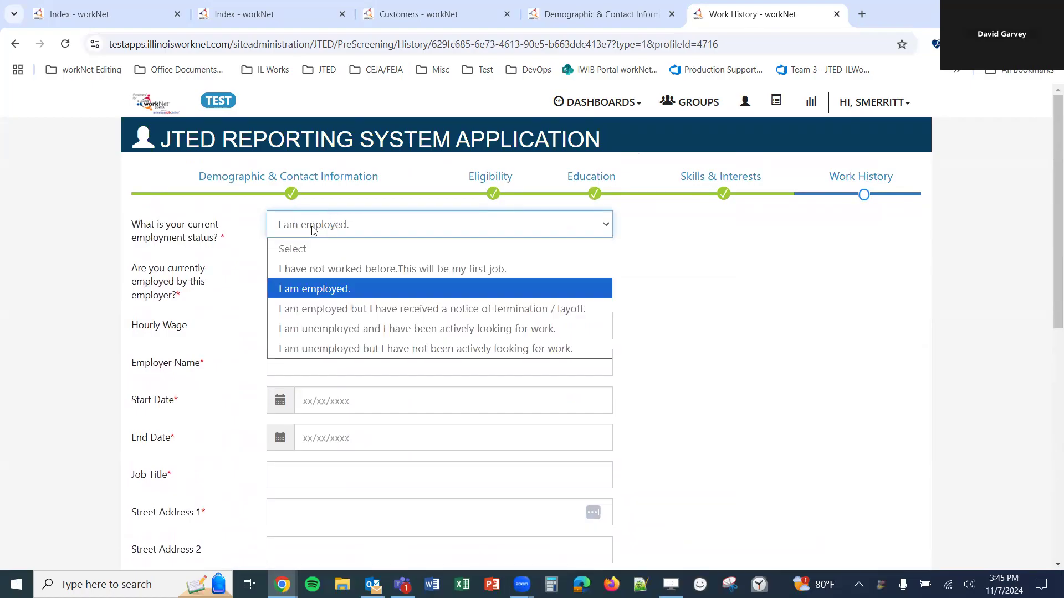
click(273, 287)
click(152, 275)
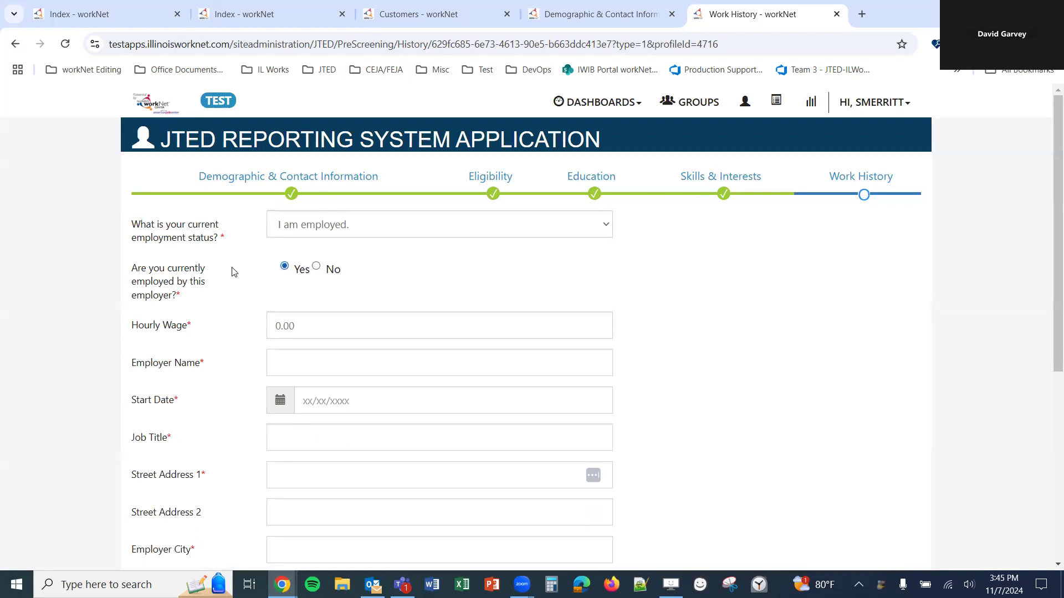
Leave 'currently employed by this employer' at Yes after No reveals an End Date field.
scroll(225, 288, down, 1)
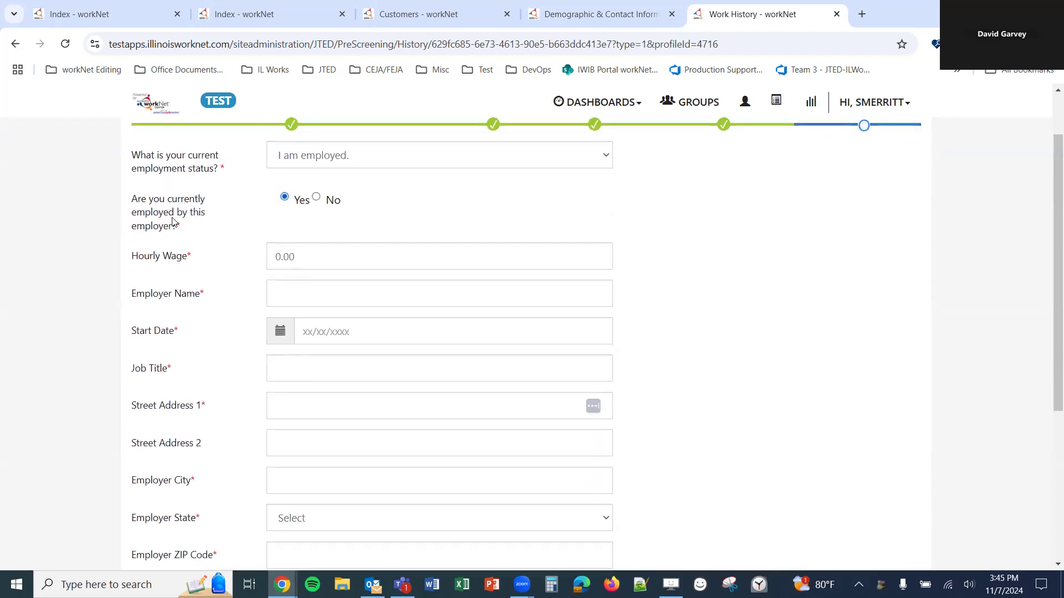
click(317, 198)
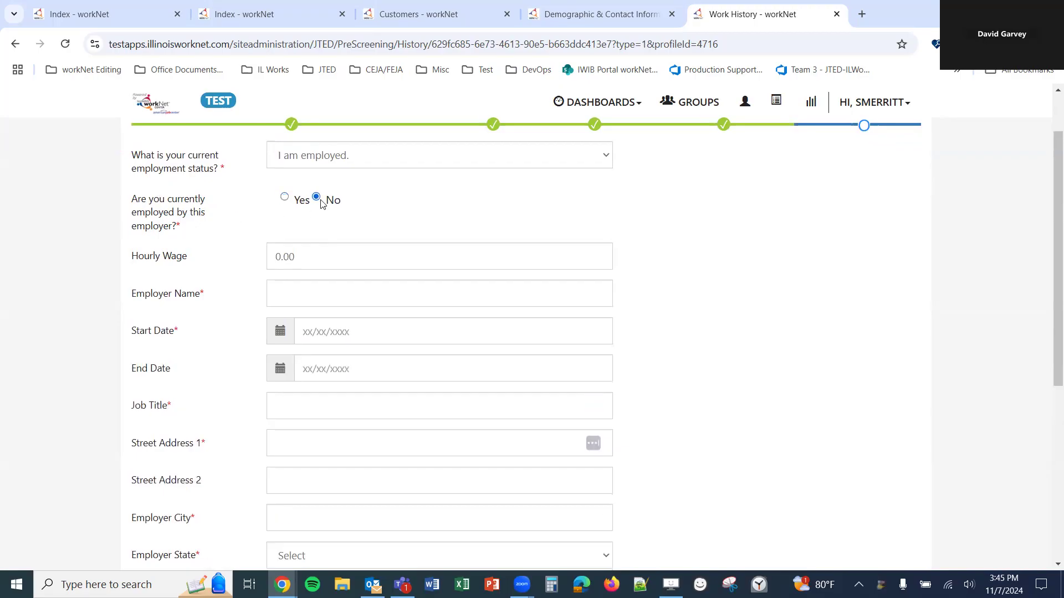
click(286, 198)
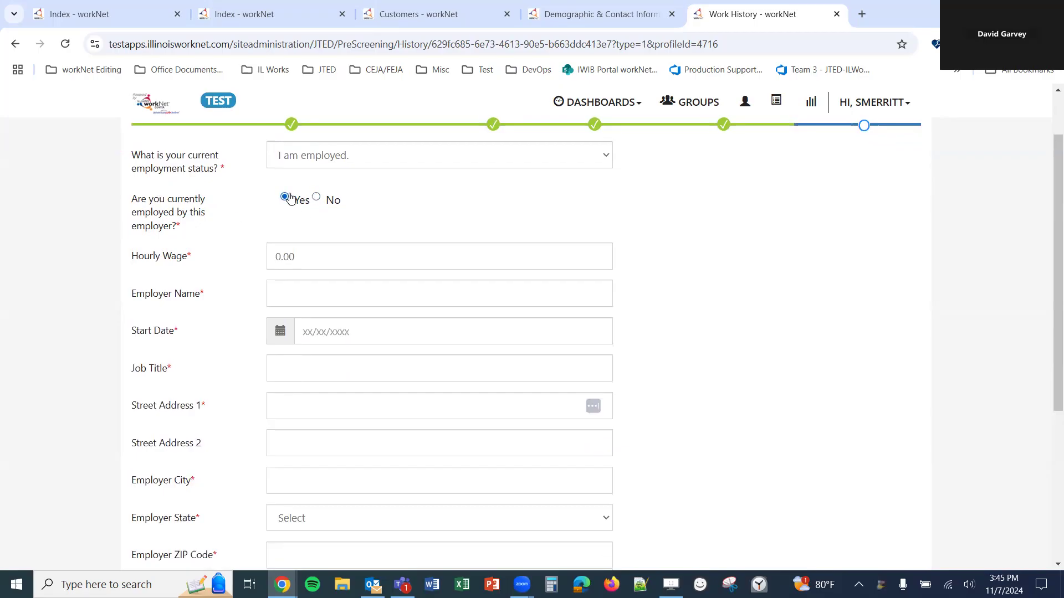
click(316, 198)
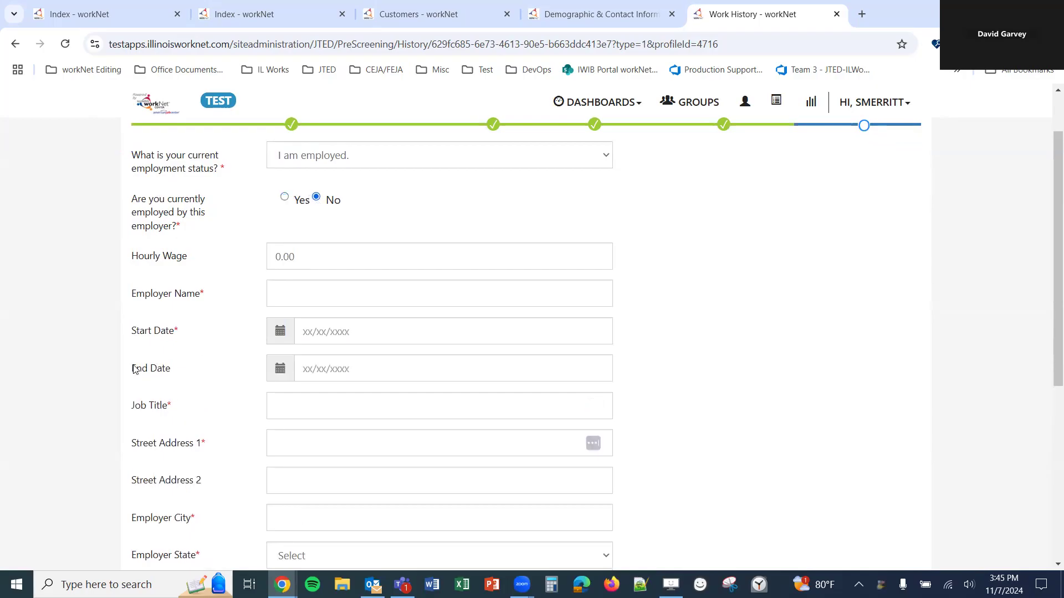
drag(134, 369, 174, 370)
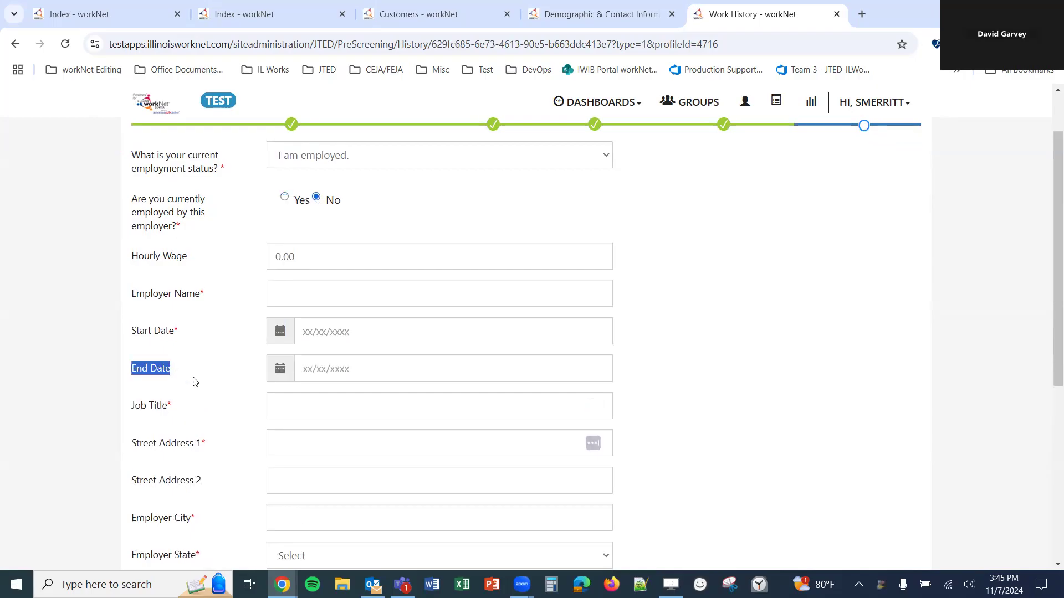
click(285, 198)
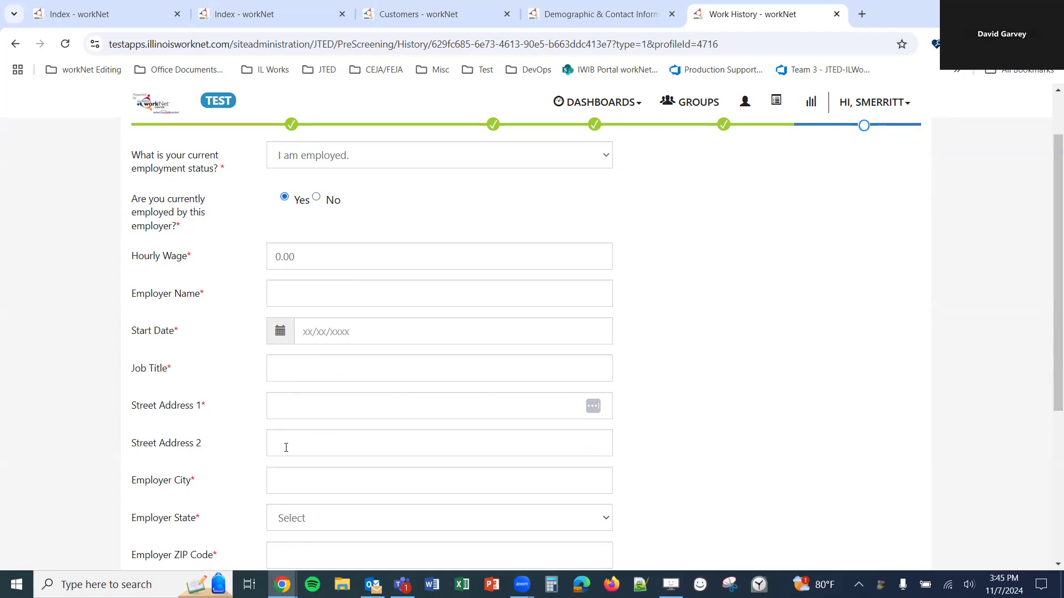
Select the 0.00 Hourly Wage value to replace it.
scroll(266, 460, down, 3)
scroll(235, 458, up, 3)
drag(294, 257, 270, 250)
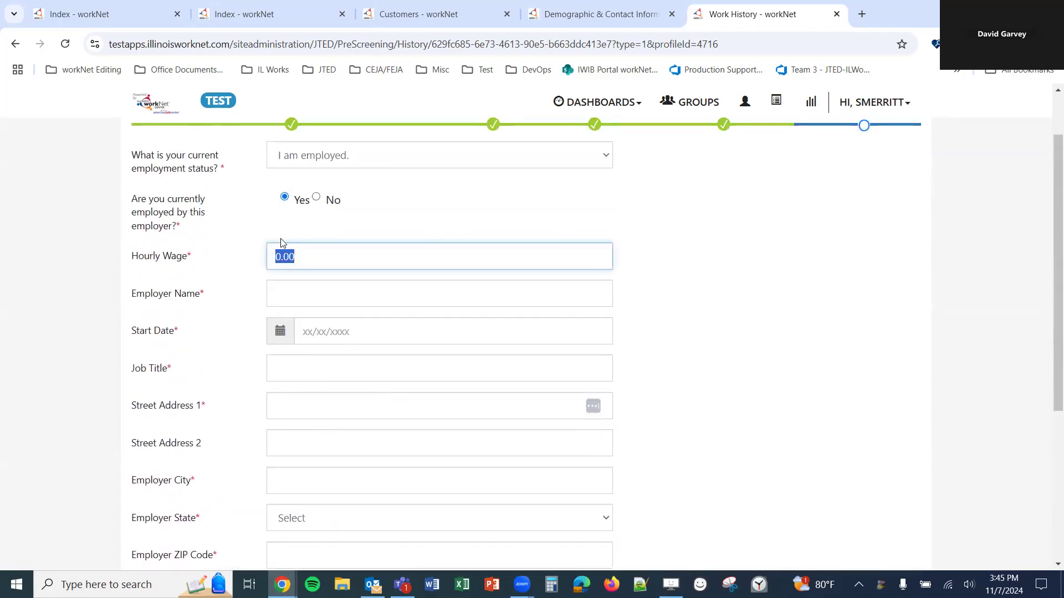
Enter hourly wage 21.00, employer name Employer ABC, and start date February 1, 2024.
text(21.00)
click(387, 298)
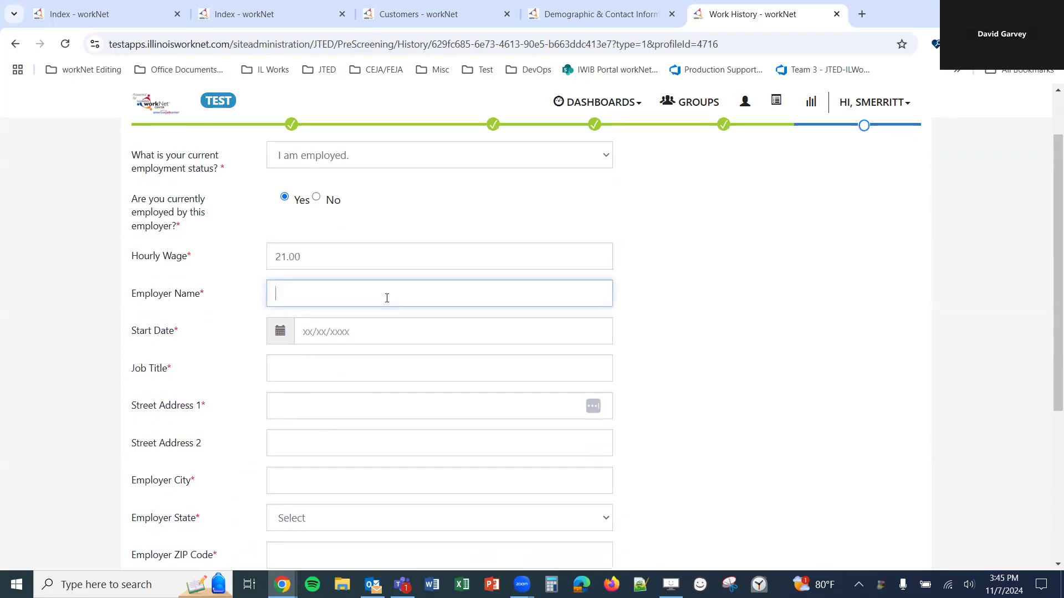
text(Em)
click(370, 327)
click(304, 361)
click(305, 361)
click(305, 361)
click(304, 361)
click(305, 361)
click(305, 361)
click(305, 361)
click(305, 361)
click(305, 361)
click(420, 408)
Enter job title Forklift Operator, the employer address in Springfield, Illinois with ZIP, and job duties.
scroll(170, 335, down, 2)
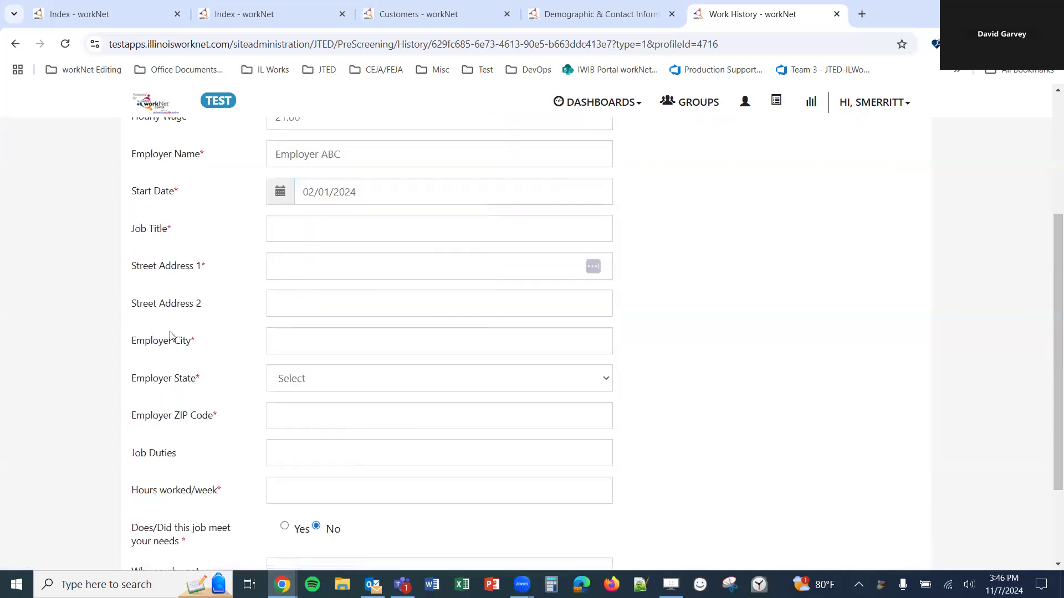
scroll(170, 335, down, 1)
click(313, 169)
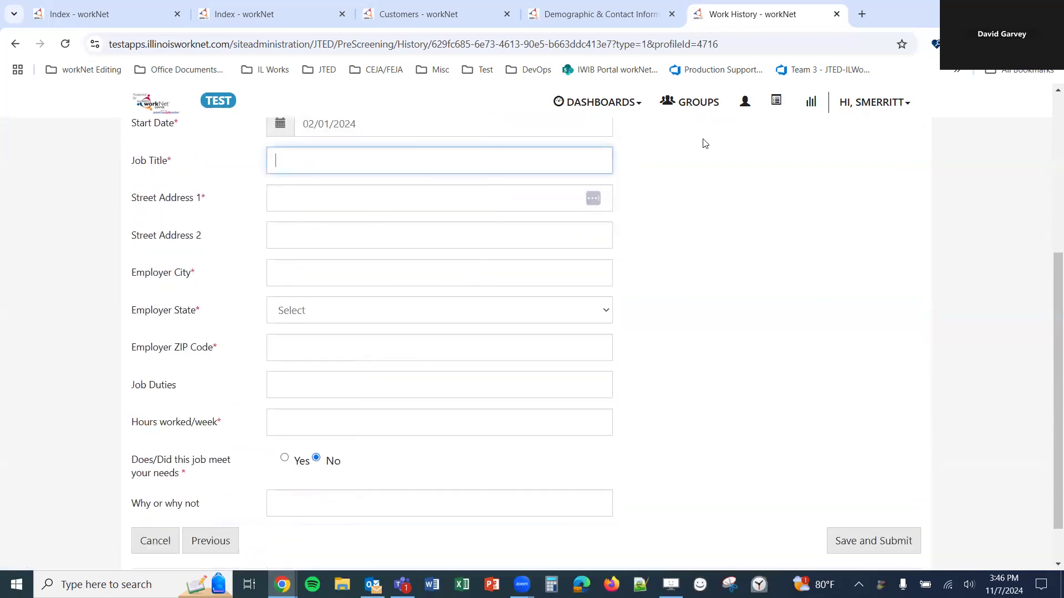
text(Forkl)
key(Tab)
key(Tab)
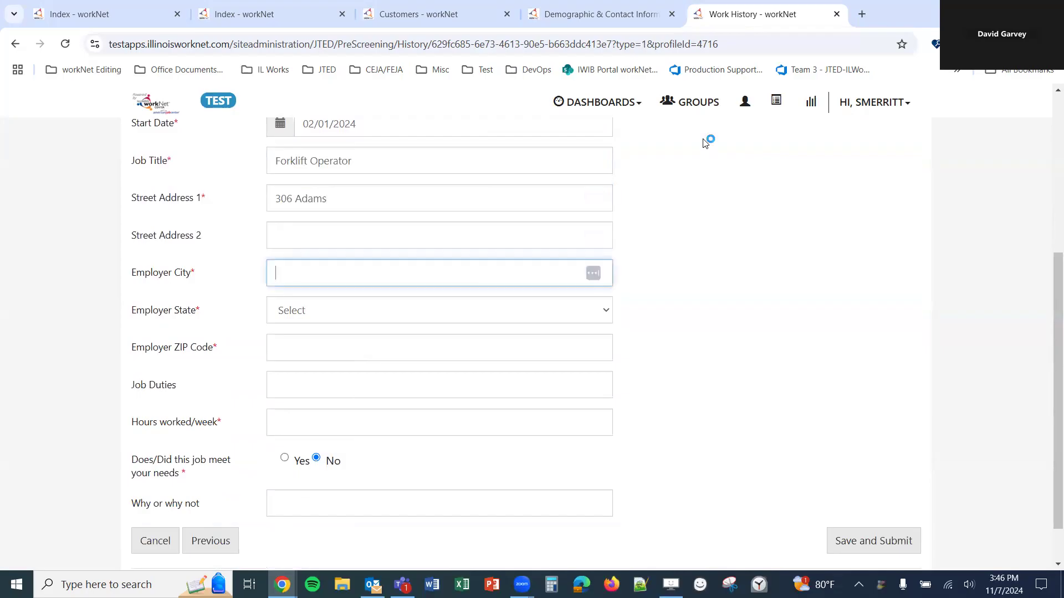
text(Springfi)
key(Tab)
text(il)
key(Tab)
text(62701)
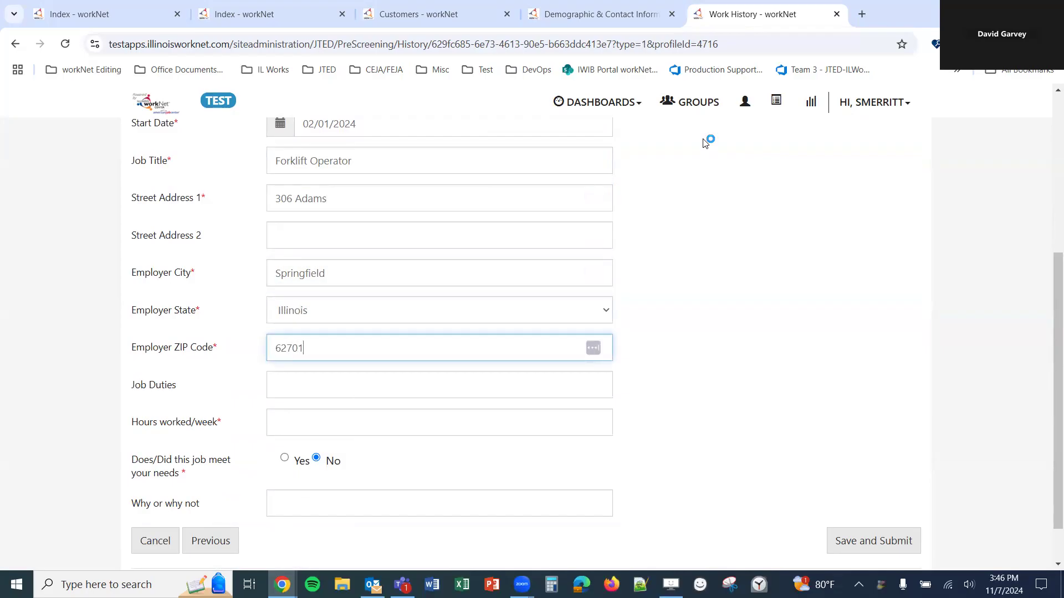
key(Tab)
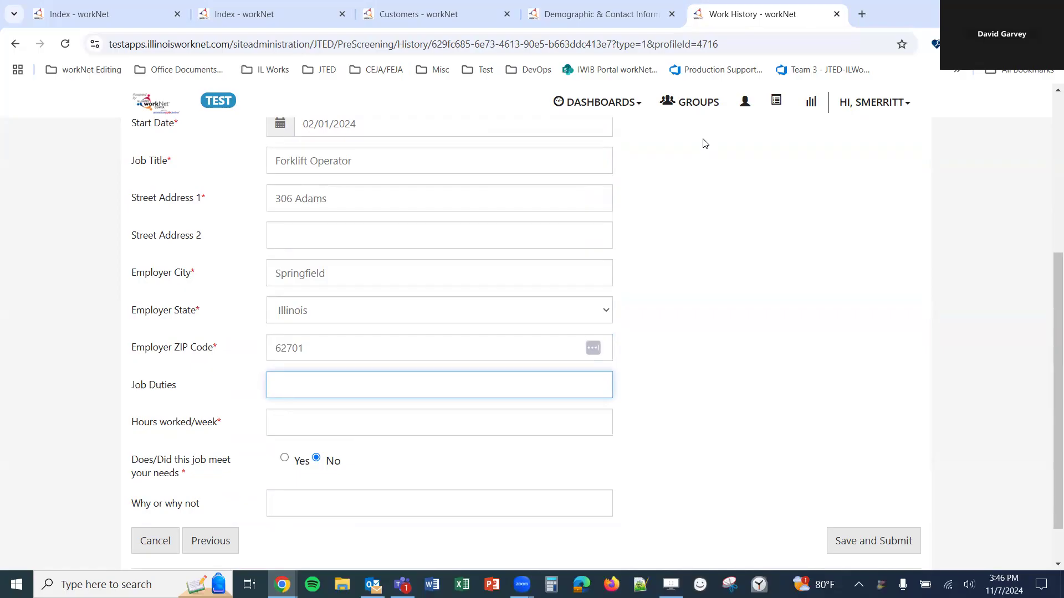
text(Operate forklift and other dutie)
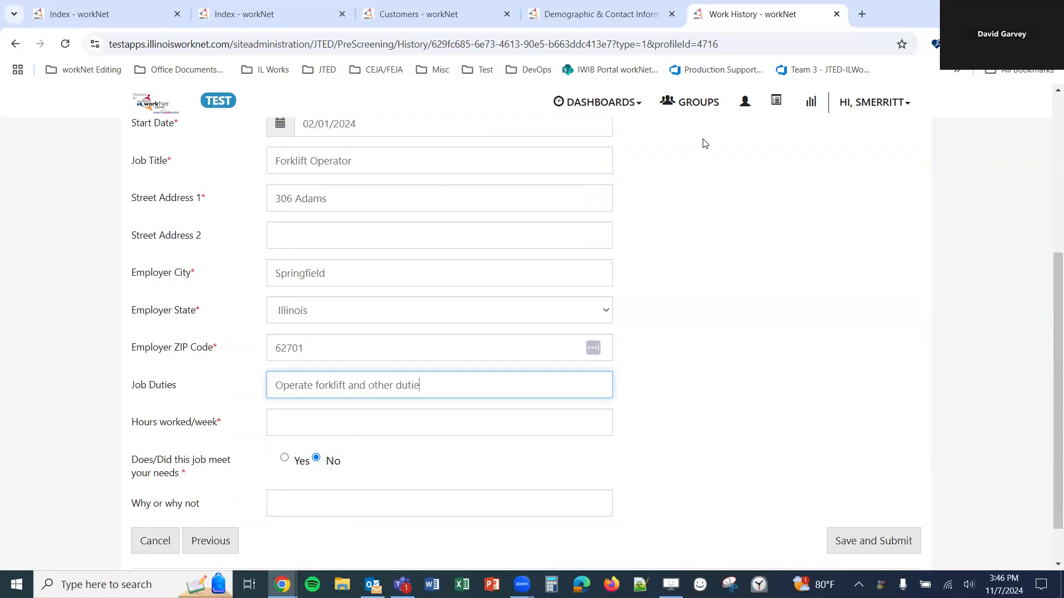
text(s as assigned.)
key(Tab)
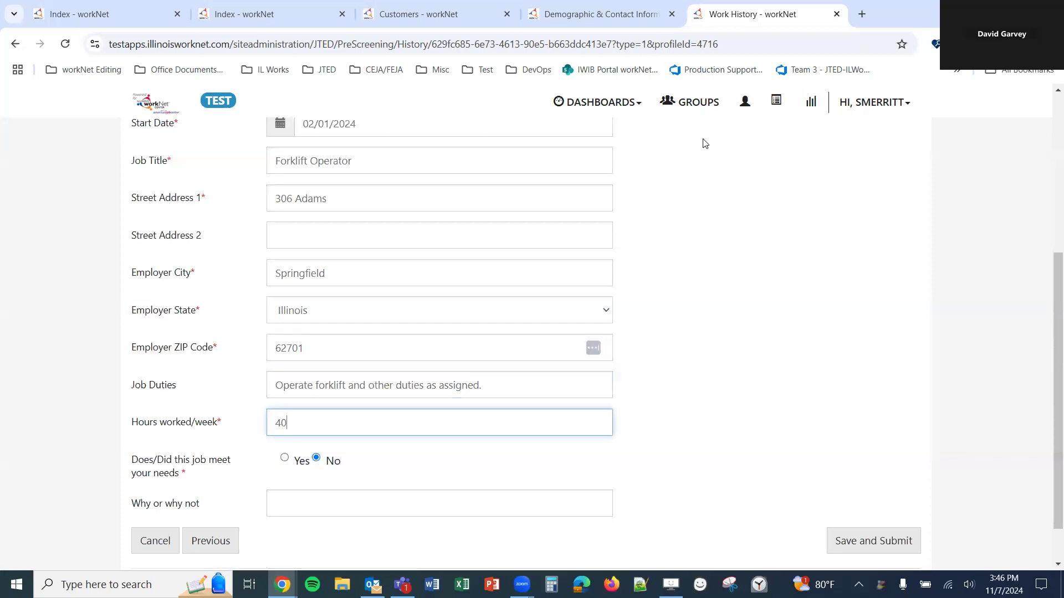
Answer that the job meets needs because it 'Provides steady income.', then submit Work History.
scroll(238, 426, down, 1)
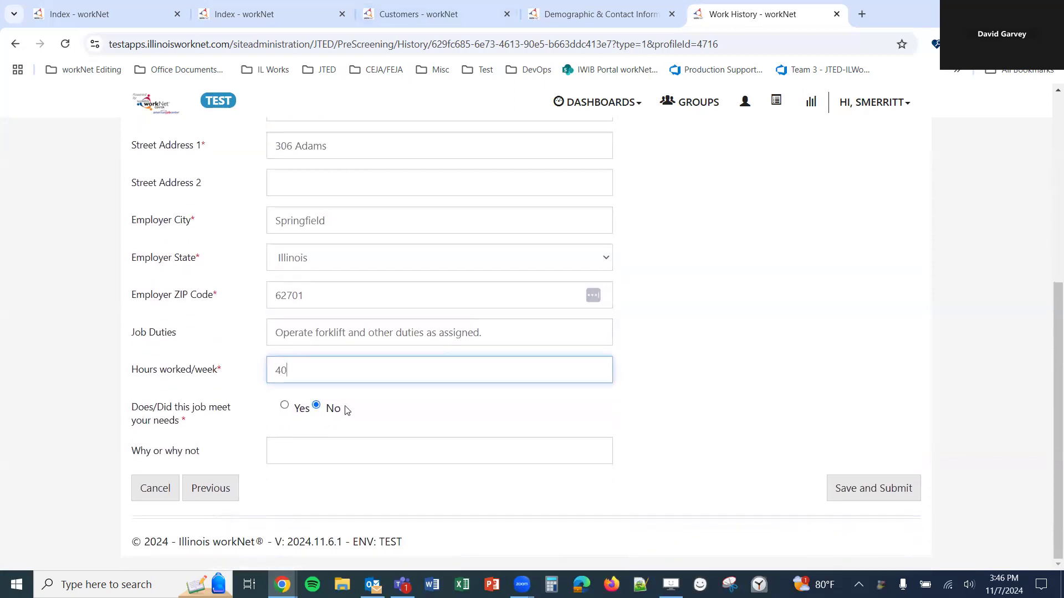
click(289, 408)
click(331, 411)
click(307, 460)
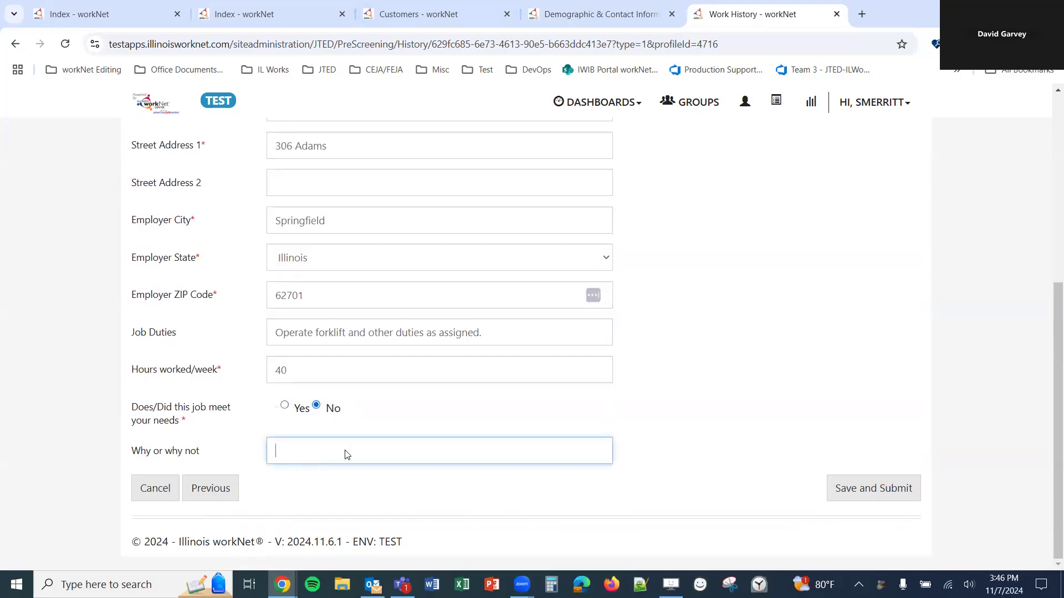
click(284, 406)
click(343, 444)
text(Provides steady inbccome.)
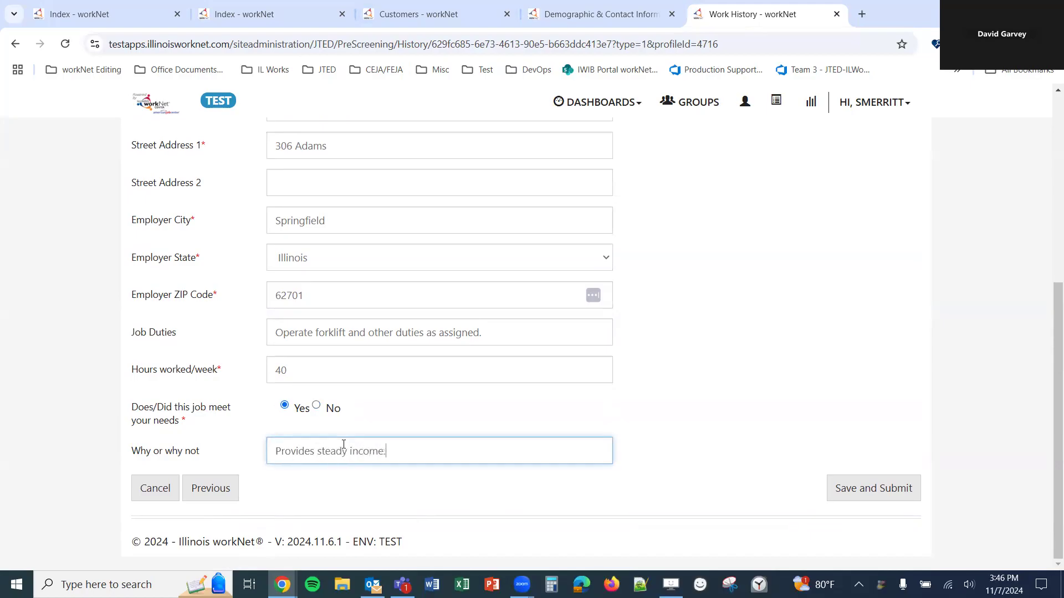
scroll(674, 368, up, 5)
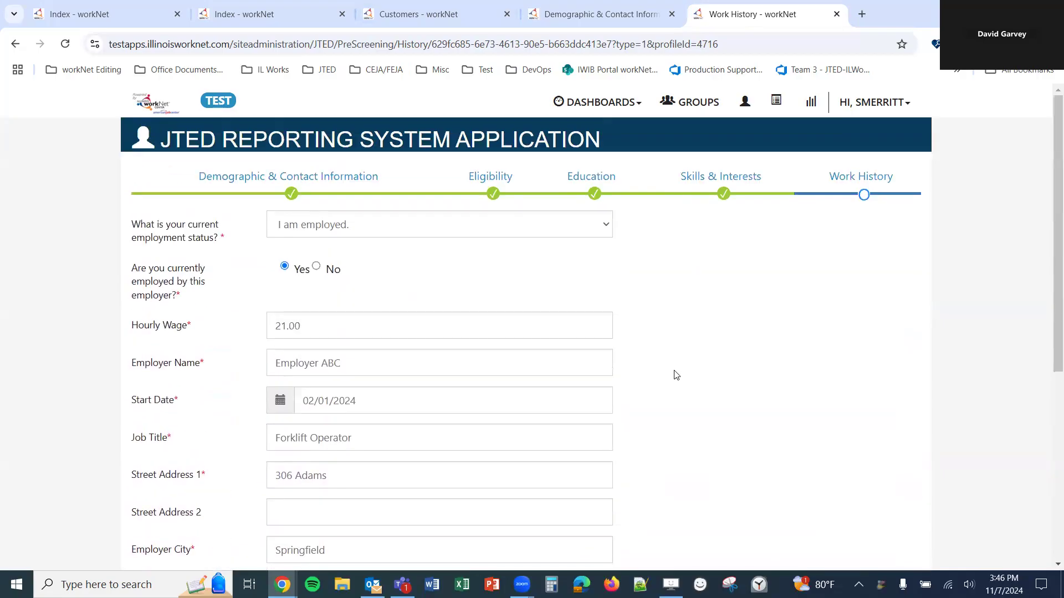
scroll(670, 373, down, 2)
scroll(666, 373, down, 4)
click(869, 494)
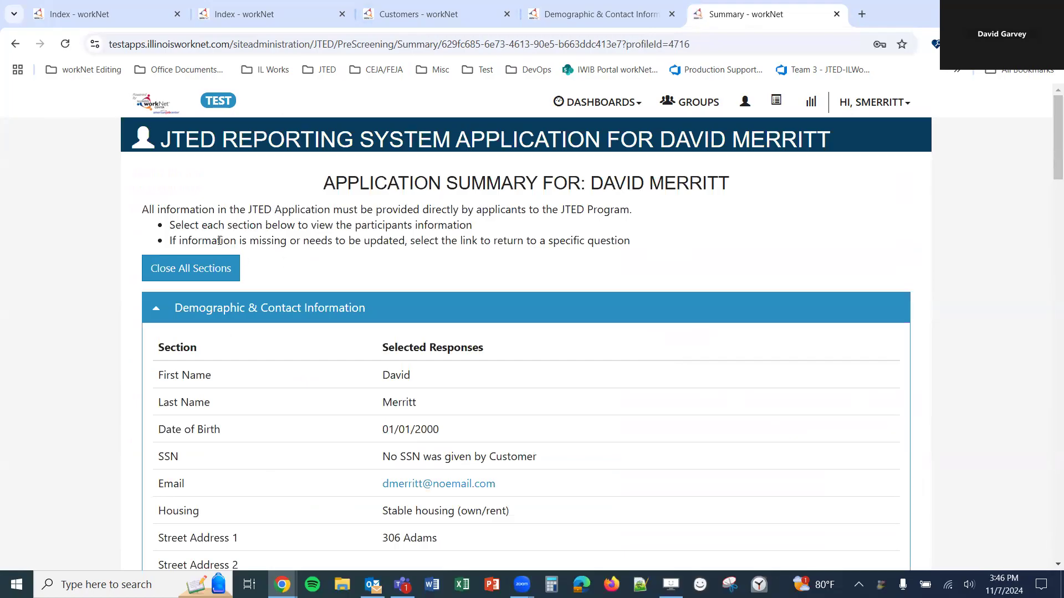
Scroll the Application Summary past Work History (Employer ABC, Forklift Operator) to the signature buttons.
scroll(221, 266, down, 2)
scroll(120, 217, down, 3)
scroll(120, 211, up, 4)
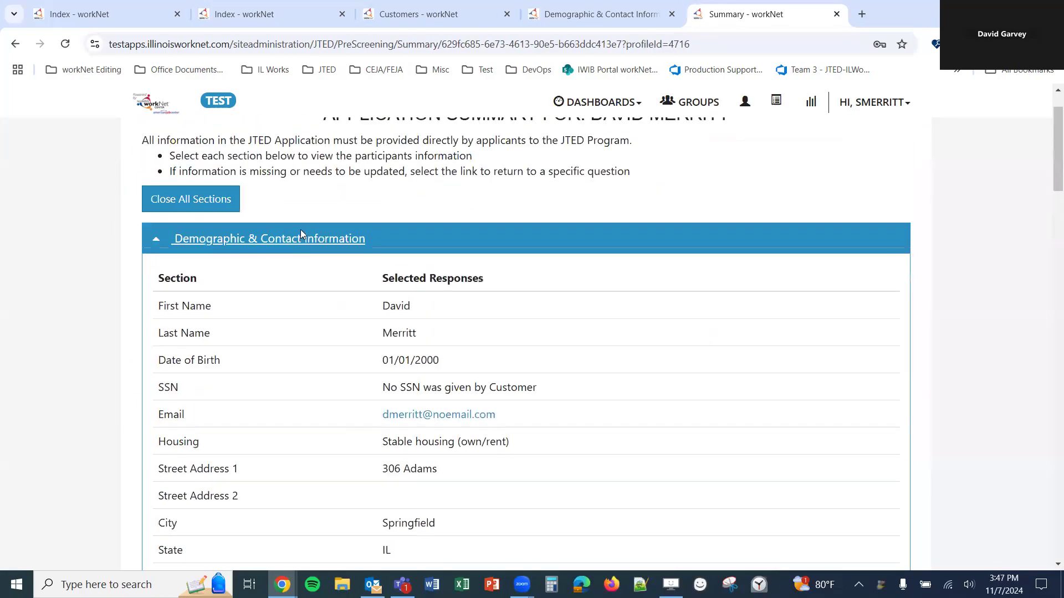
scroll(275, 241, down, 8)
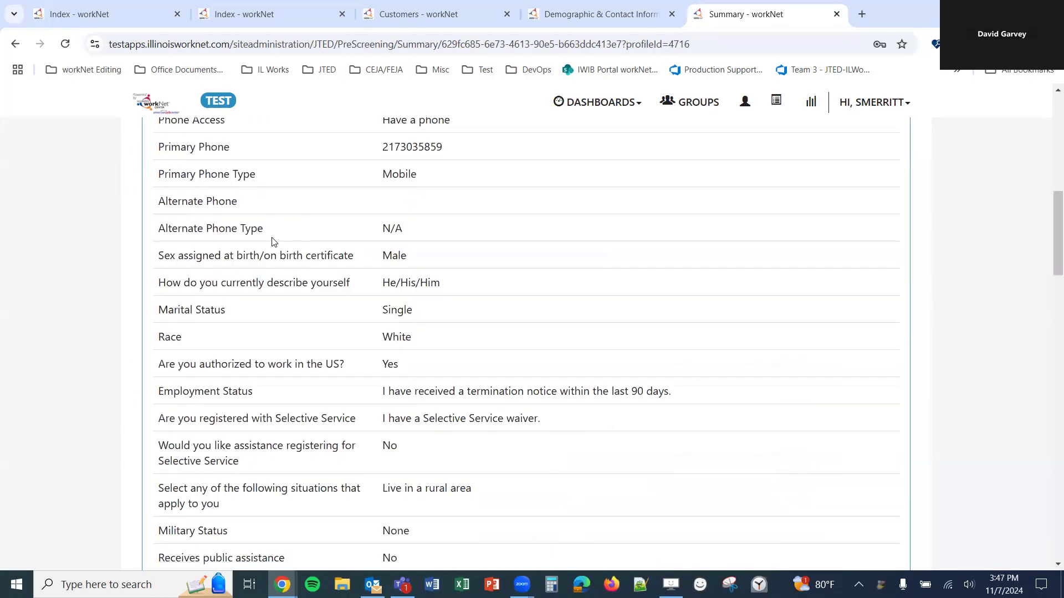
scroll(271, 242, down, 10)
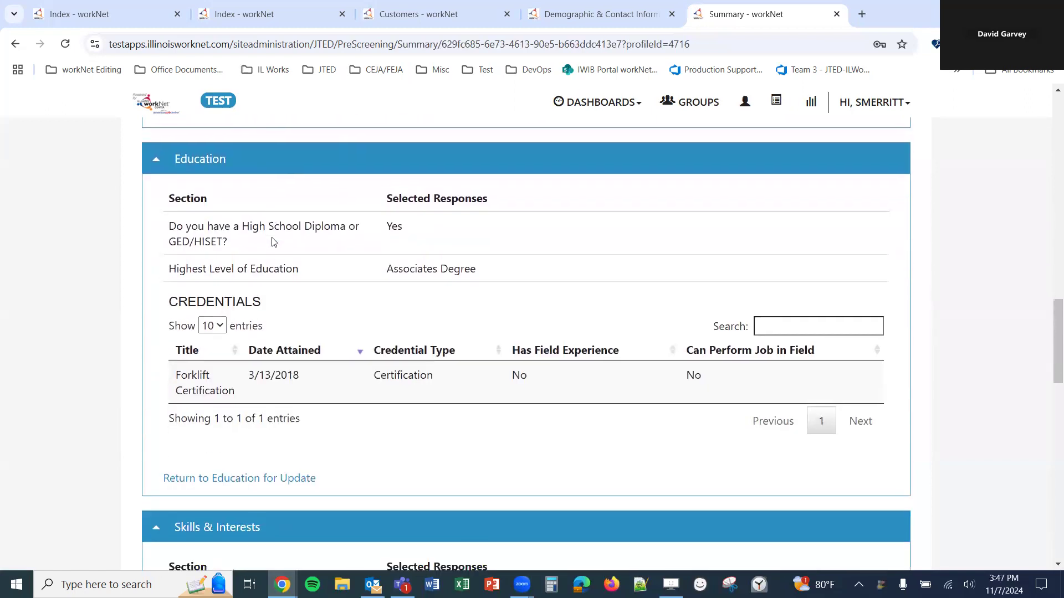
scroll(222, 193, down, 7)
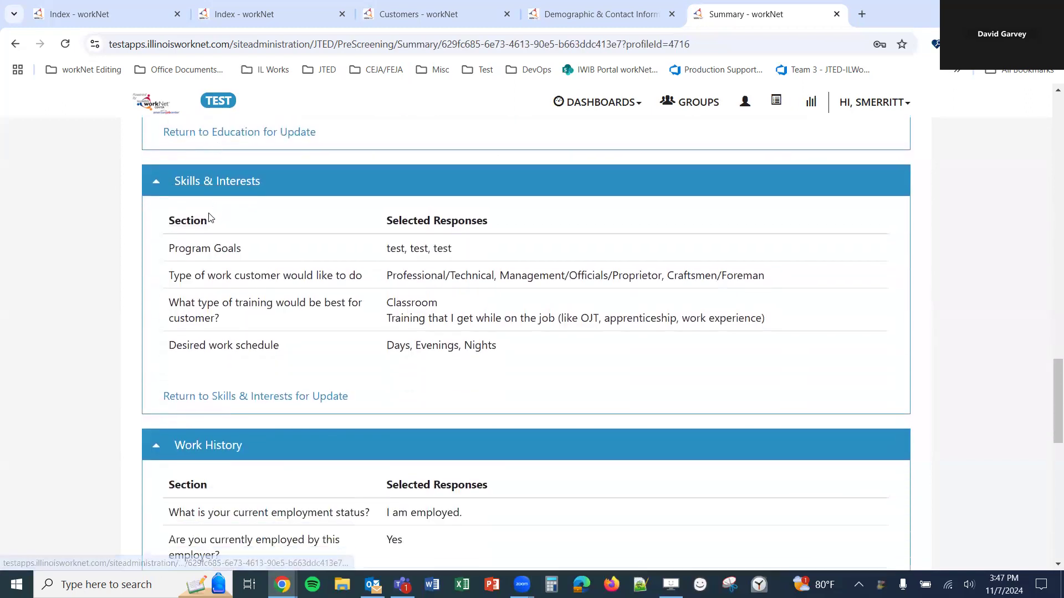
scroll(206, 221, down, 10)
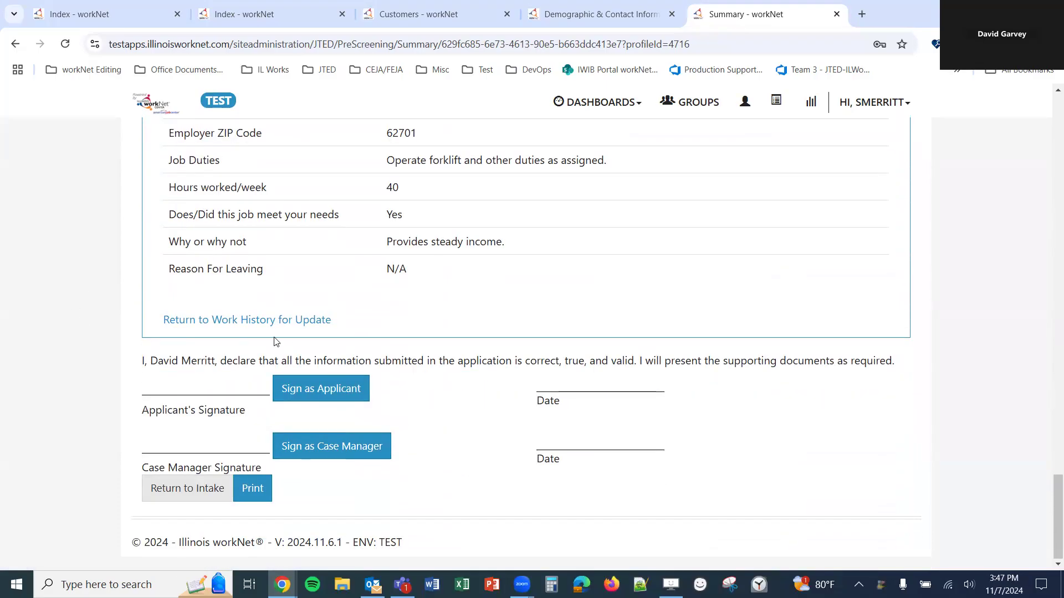
scroll(119, 343, up, 15)
scroll(113, 337, up, 20)
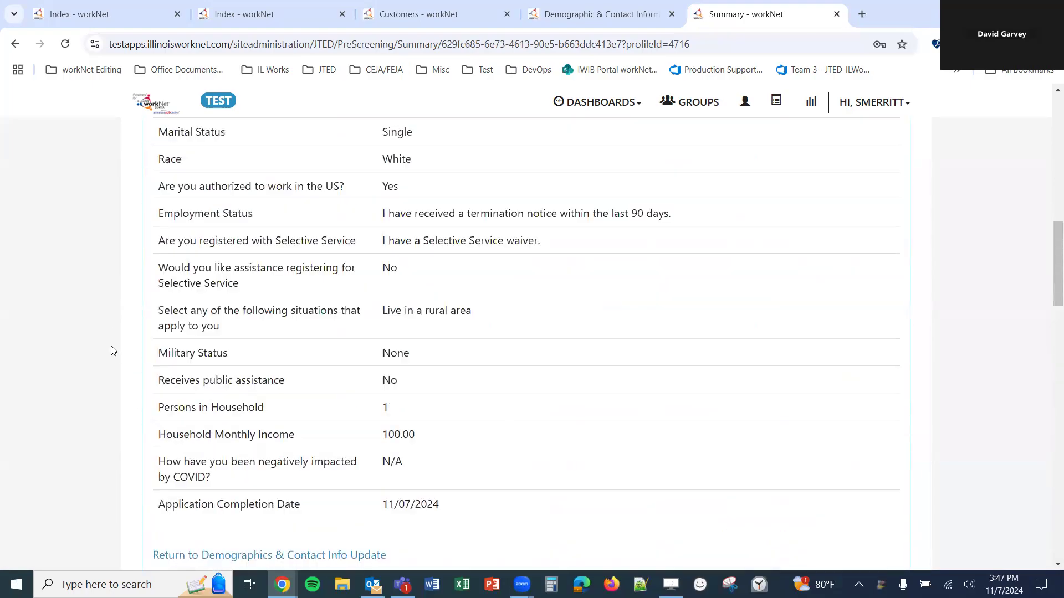
scroll(205, 305, down, 6)
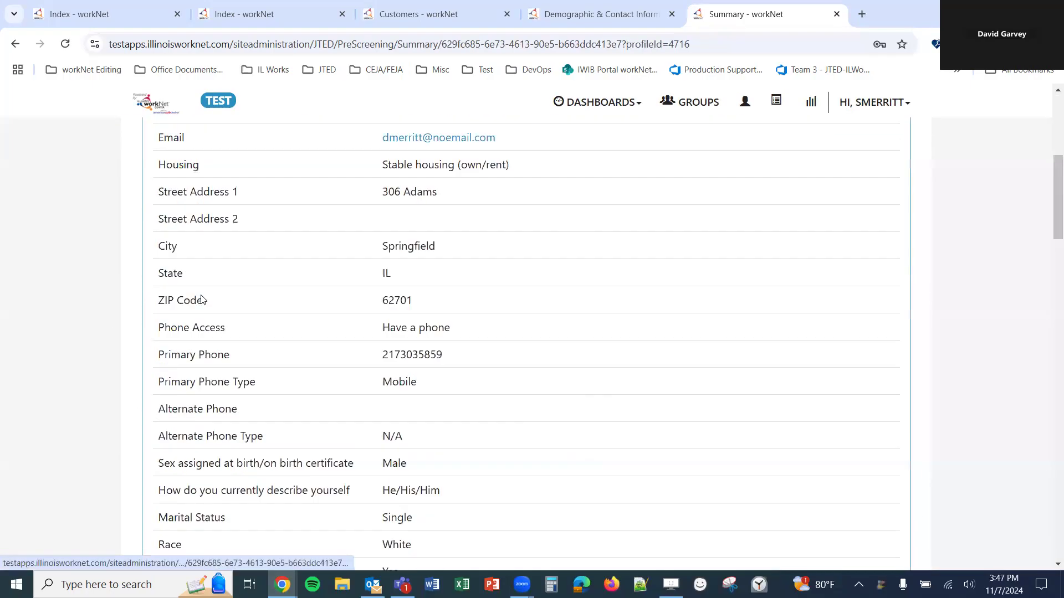
scroll(194, 322, down, 8)
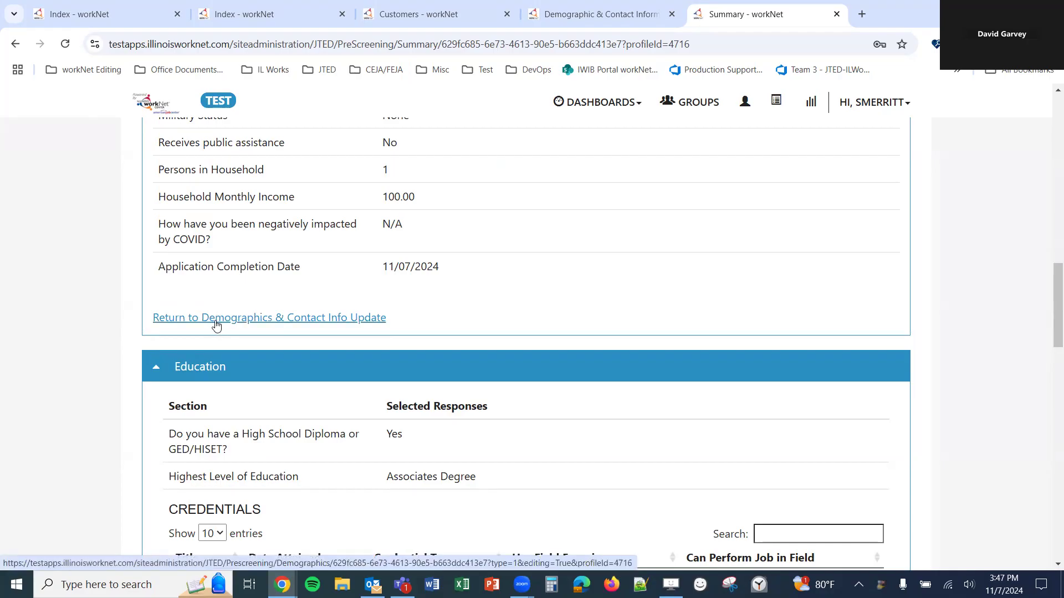
scroll(208, 271, down, 3)
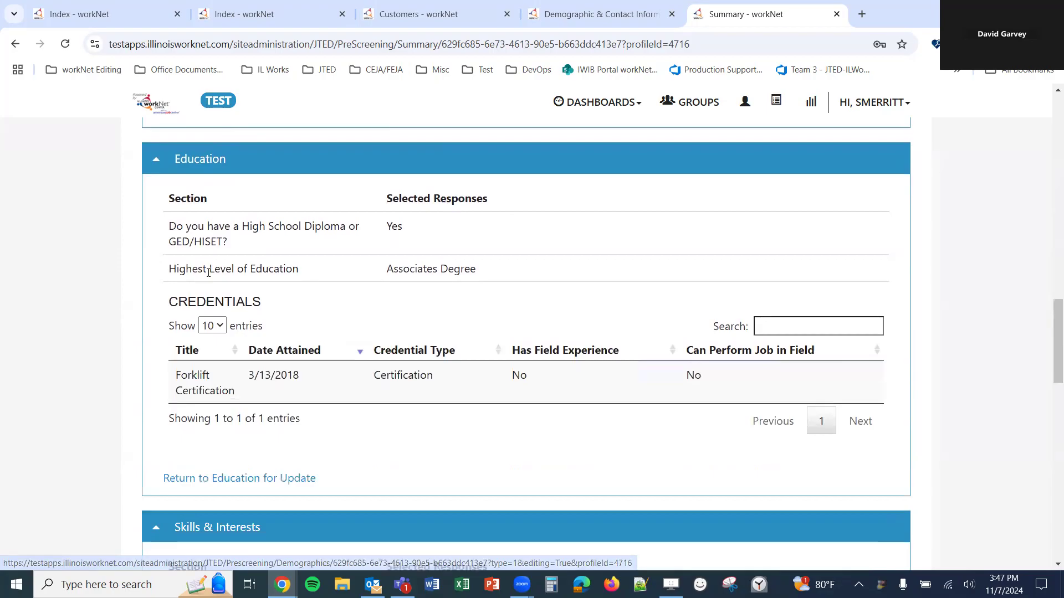
scroll(208, 271, down, 1)
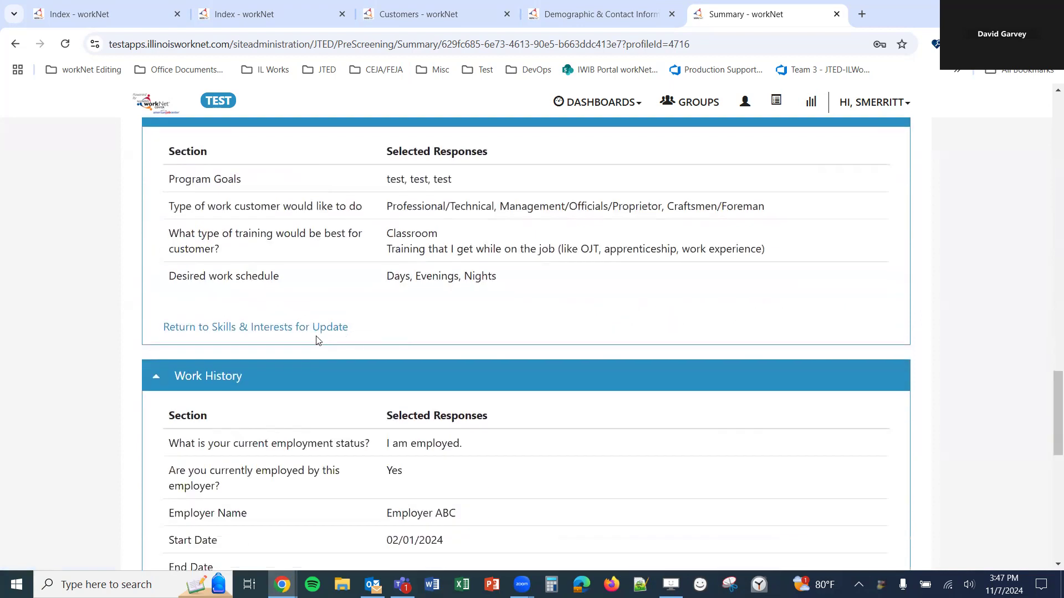
scroll(324, 337, down, 10)
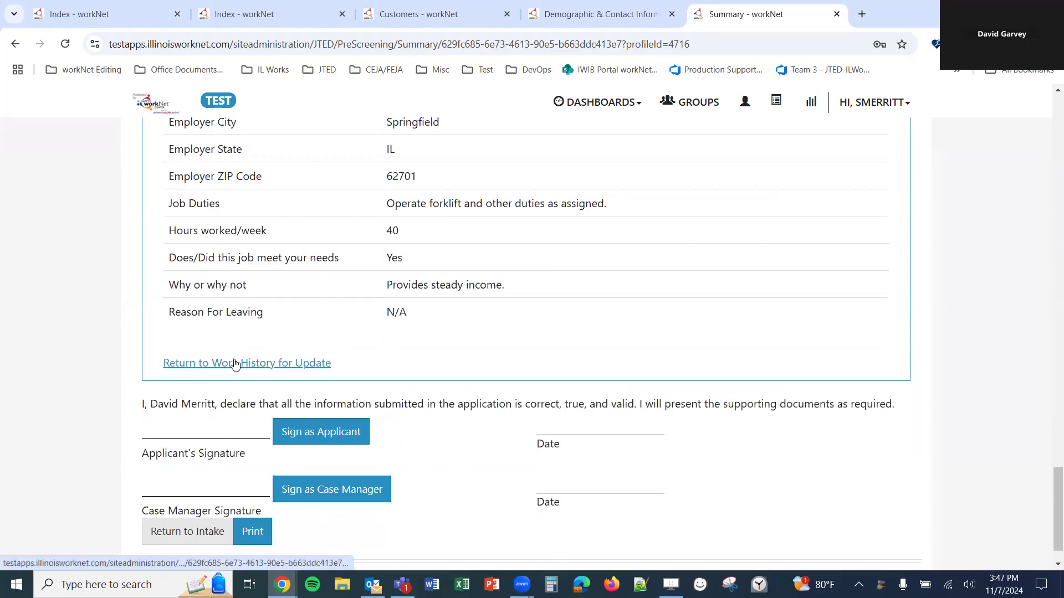
scroll(166, 372, down, 1)
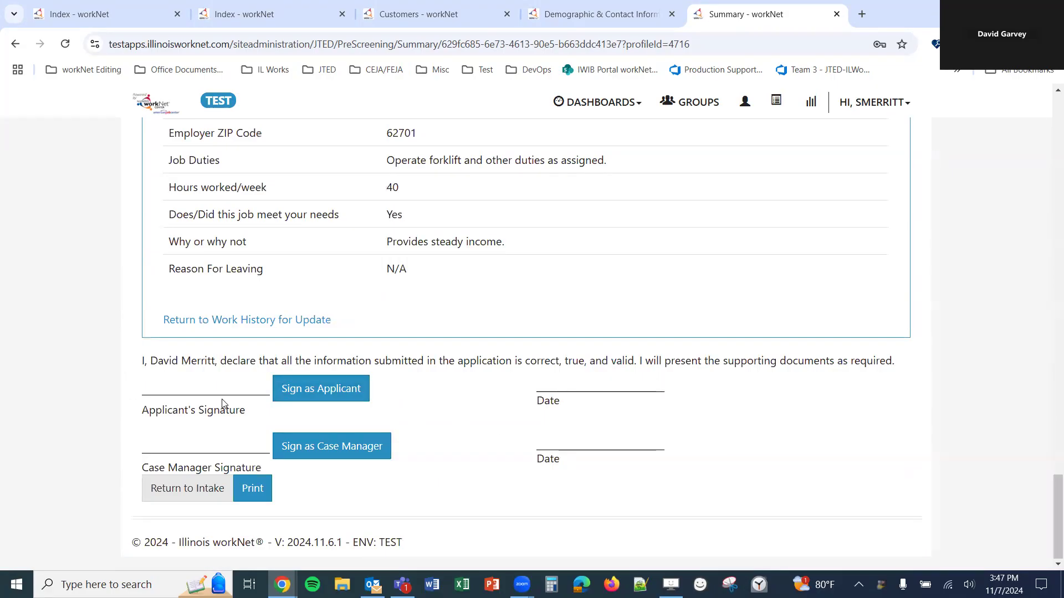
Open the participant's record in a new tab from the customer search results and go to Intake.
click(601, 10)
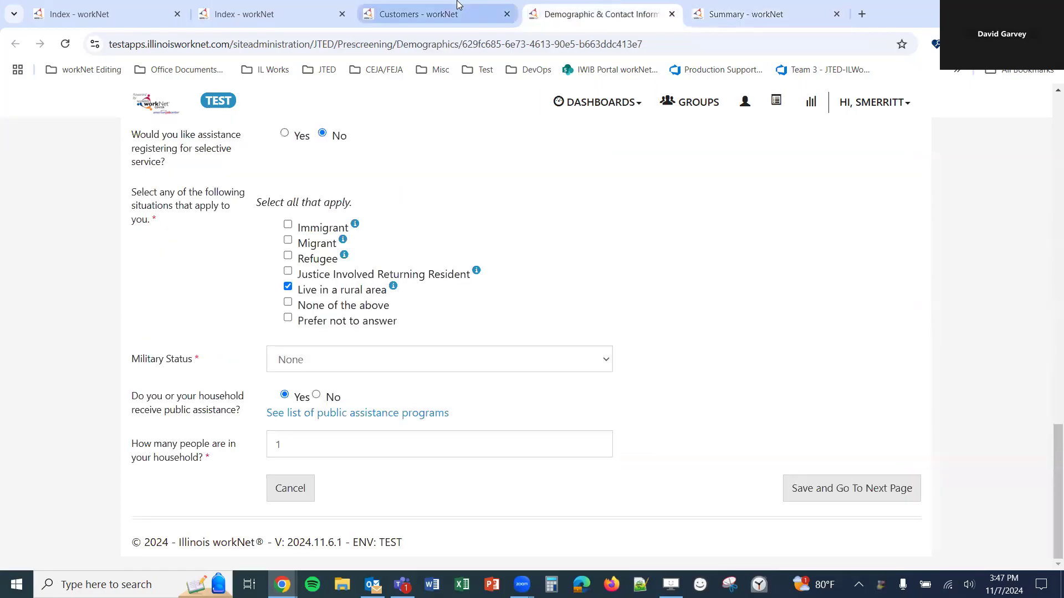
click(457, 6)
click(205, 400)
drag(527, 10, 684, 8)
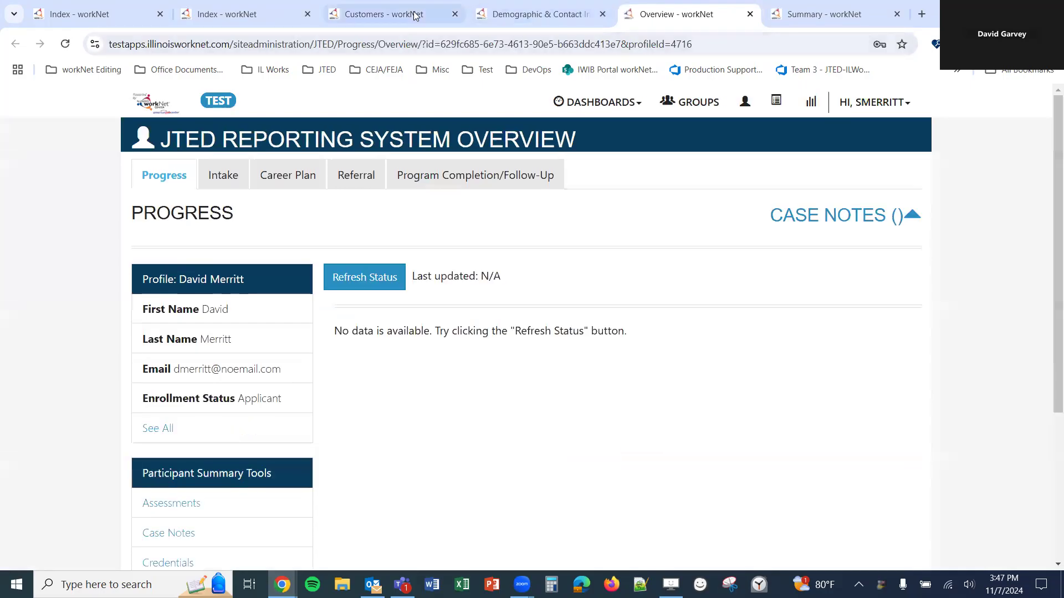
click(414, 15)
scroll(369, 314, up, 3)
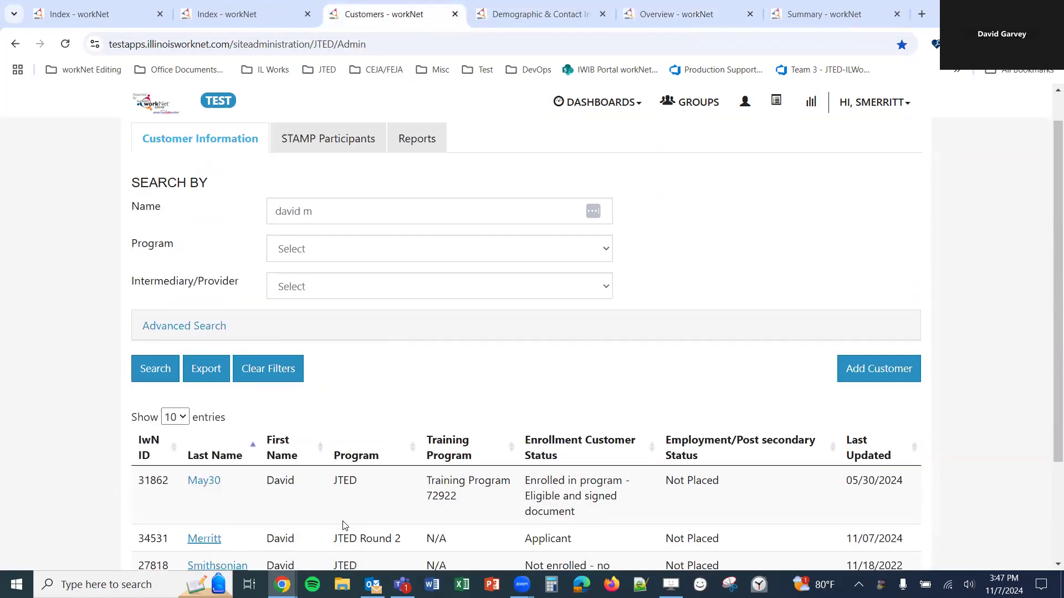
click(665, 7)
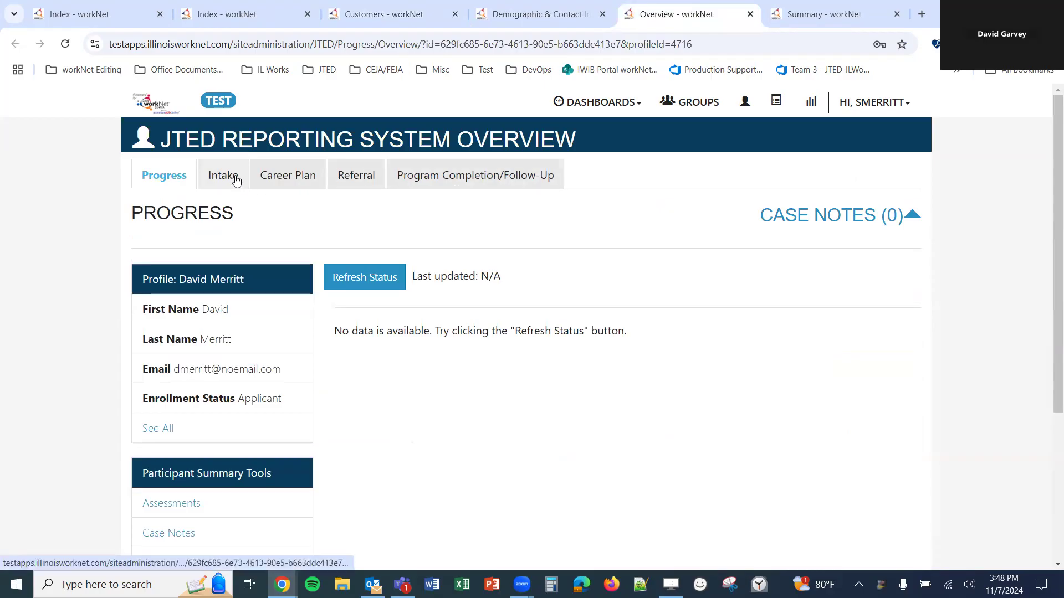
click(232, 178)
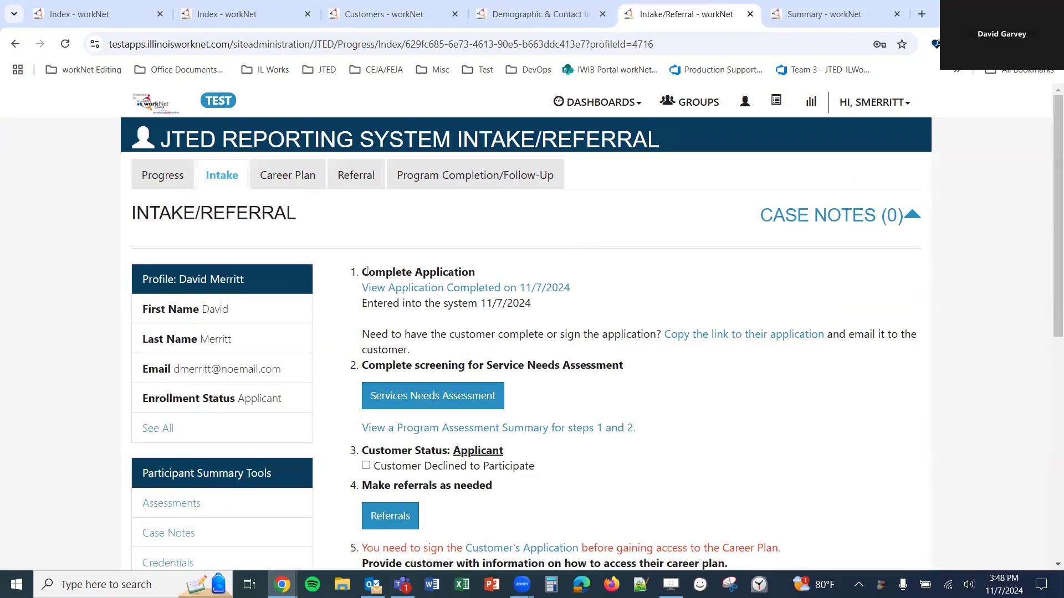
Copy the participant's application link, acknowledge the alert, and return to the Application Summary tab.
drag(361, 271, 524, 287)
drag(608, 310, 609, 311)
click(650, 335)
drag(663, 336, 854, 336)
click(768, 335)
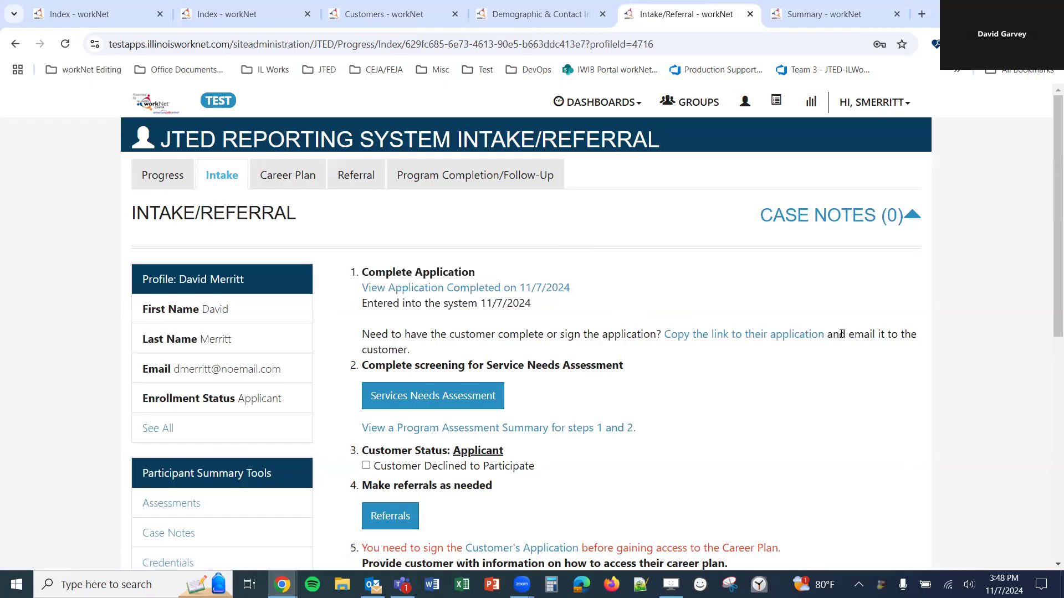
click(759, 336)
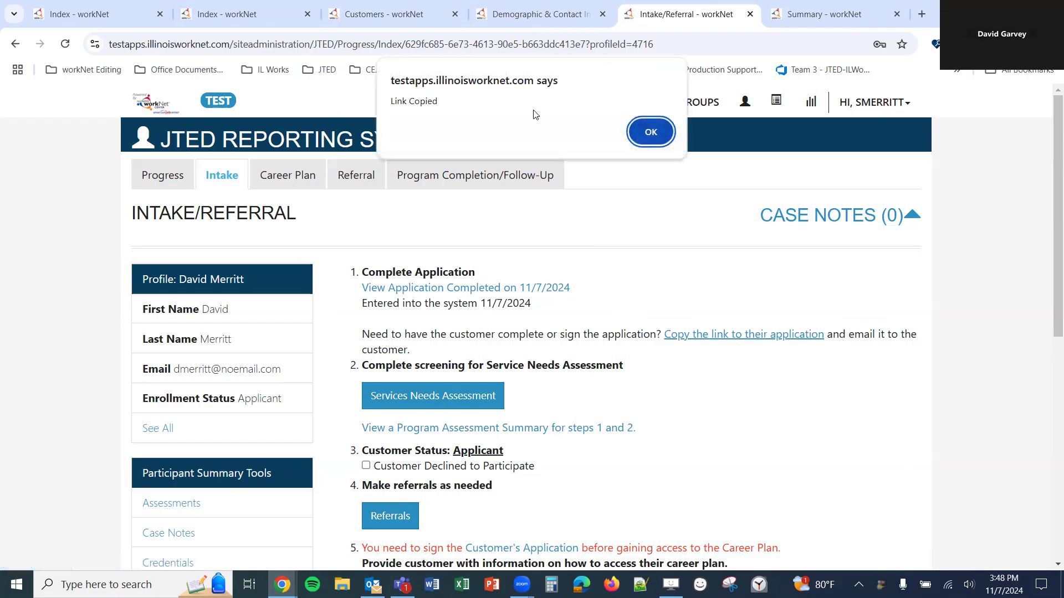
click(654, 136)
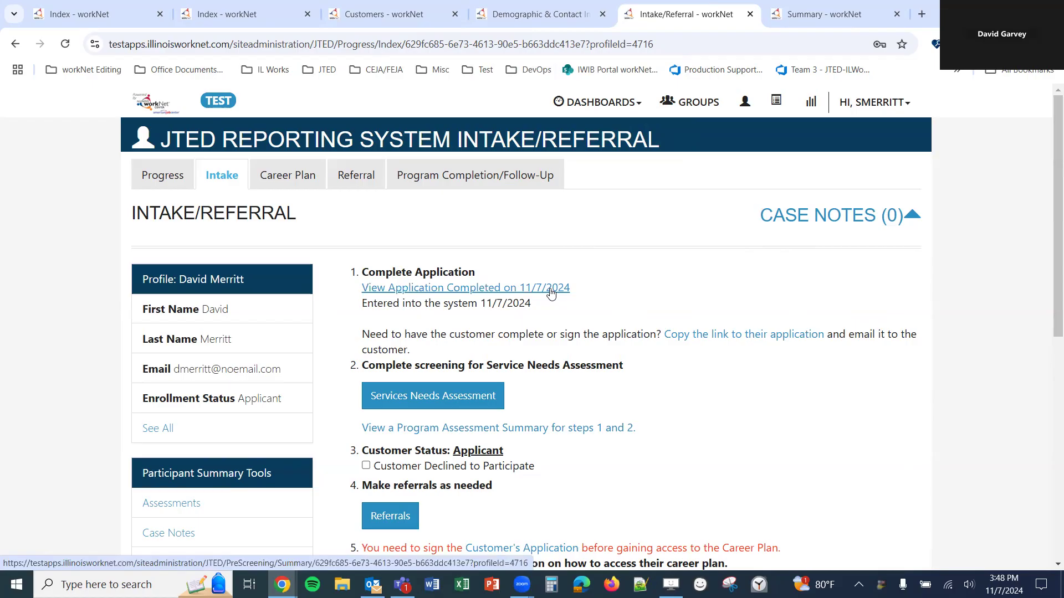
click(529, 11)
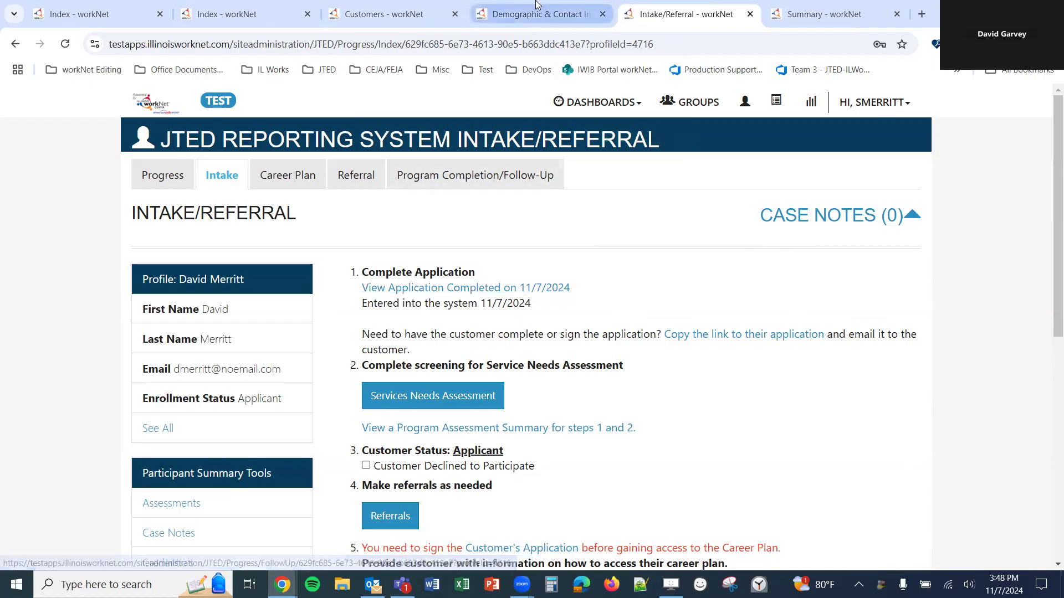
drag(823, 13, 690, 14)
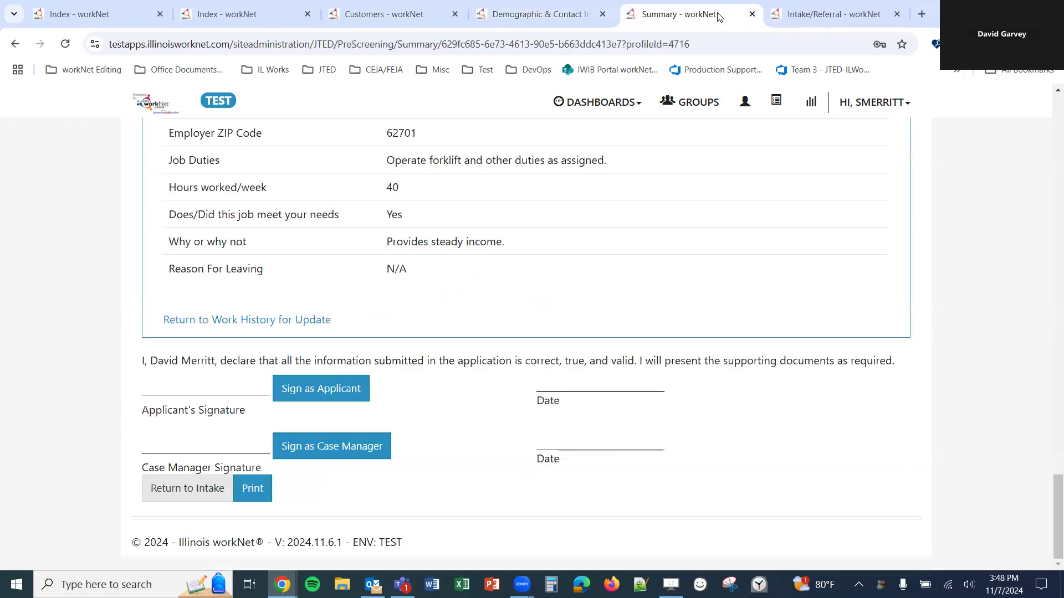
click(325, 397)
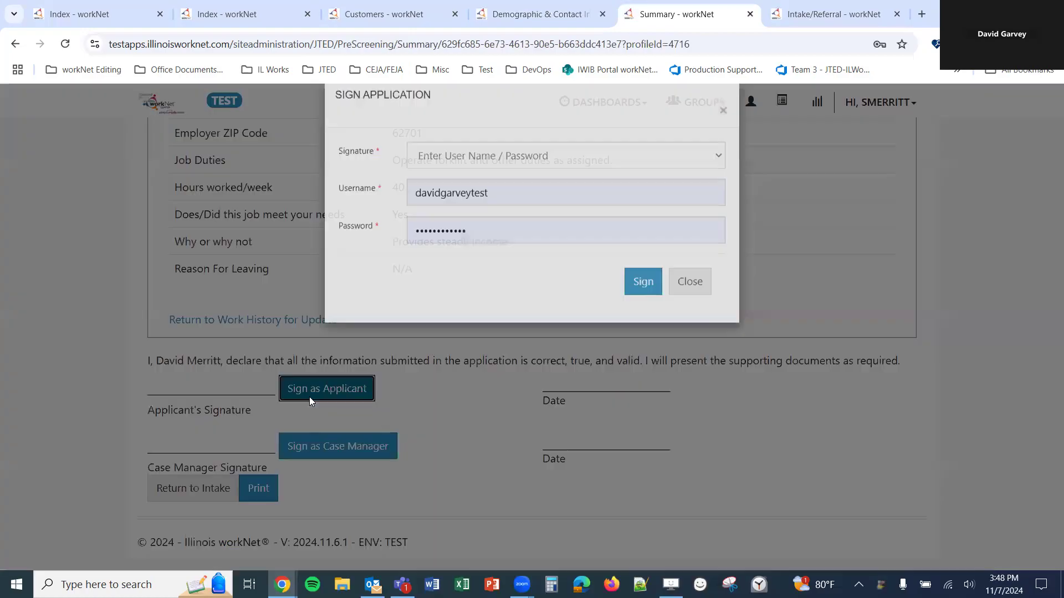
double_click(560, 213)
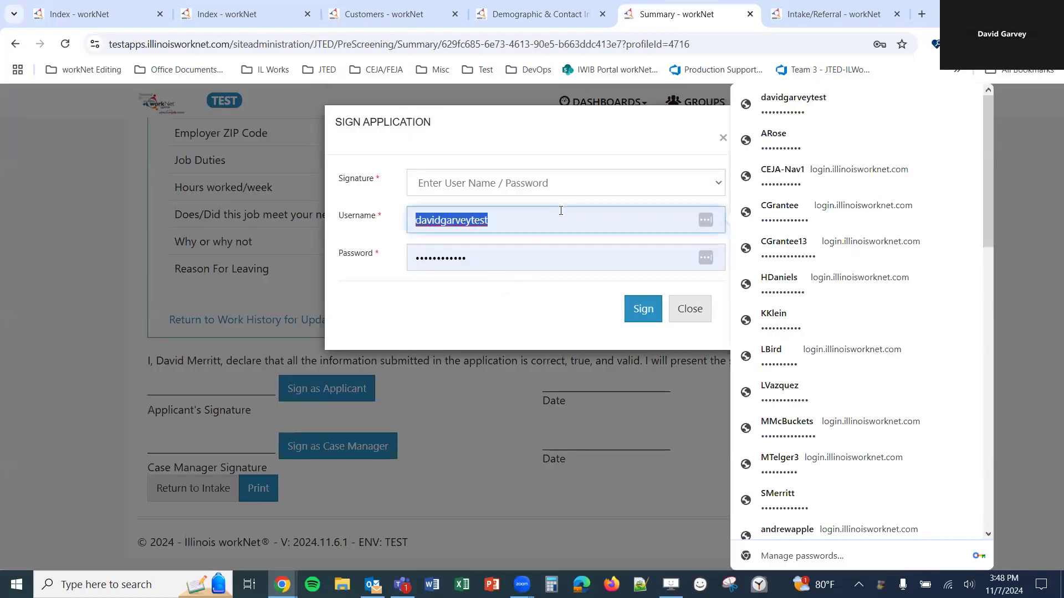
text(sm)
click(550, 257)
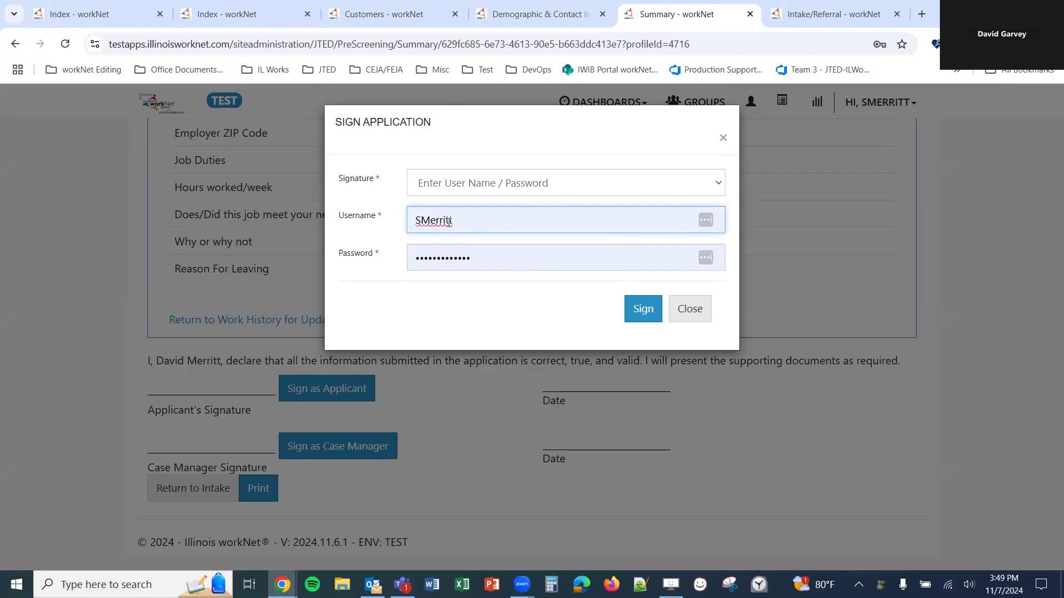
click(630, 313)
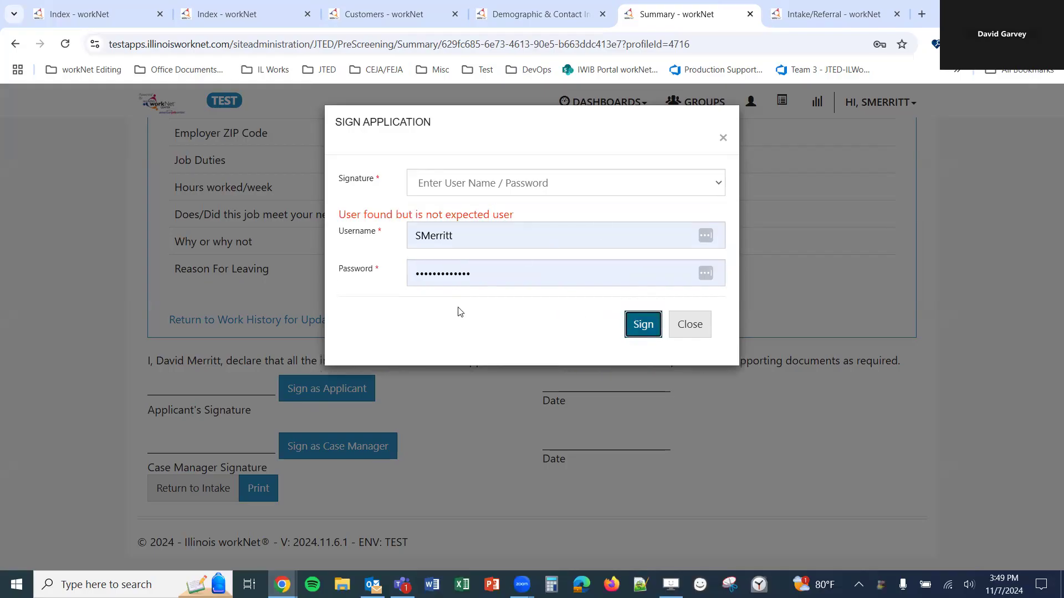
click(697, 331)
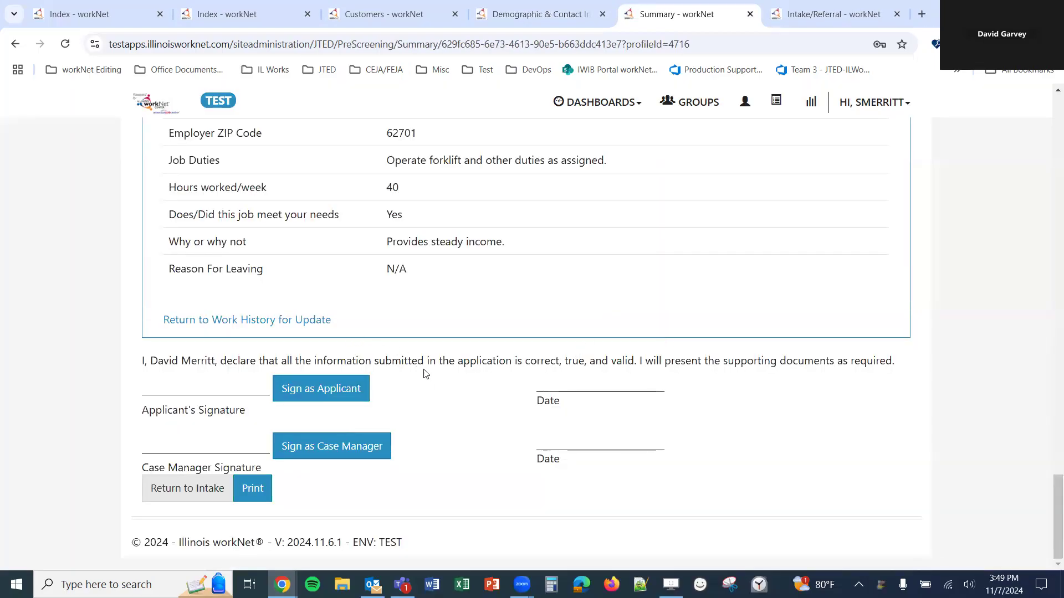
scroll(453, 431, up, 5)
scroll(454, 426, down, 5)
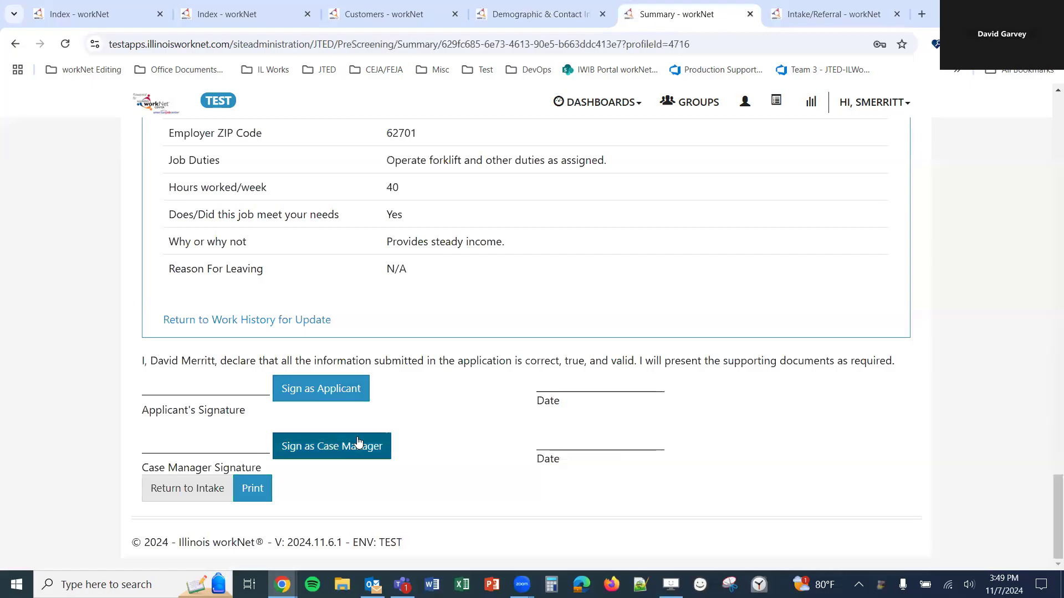
Sign the application as case manager with the prefilled credentials, dated 11/7/2024.
click(320, 452)
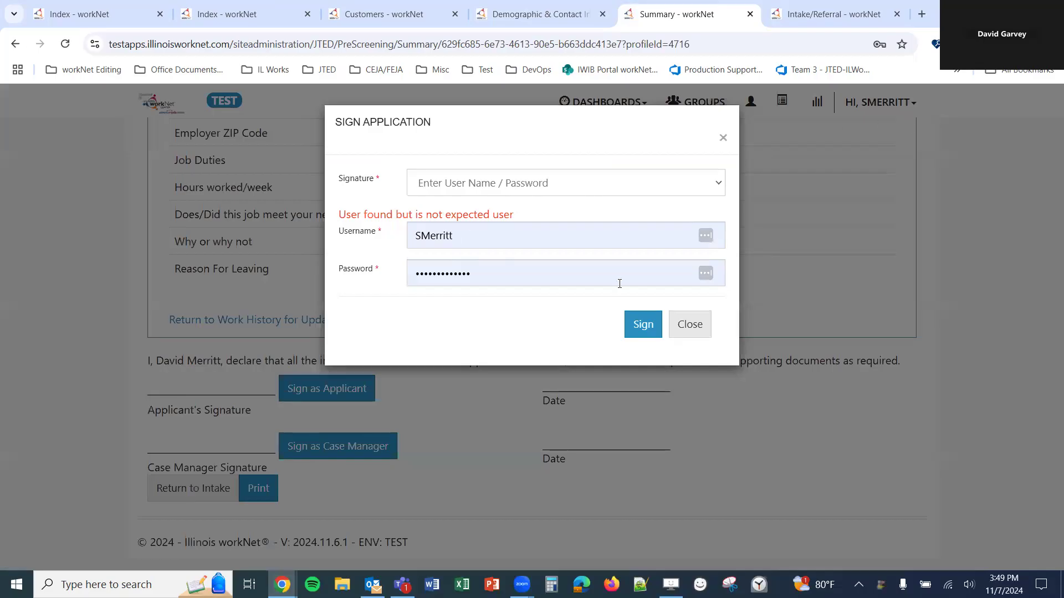
click(642, 325)
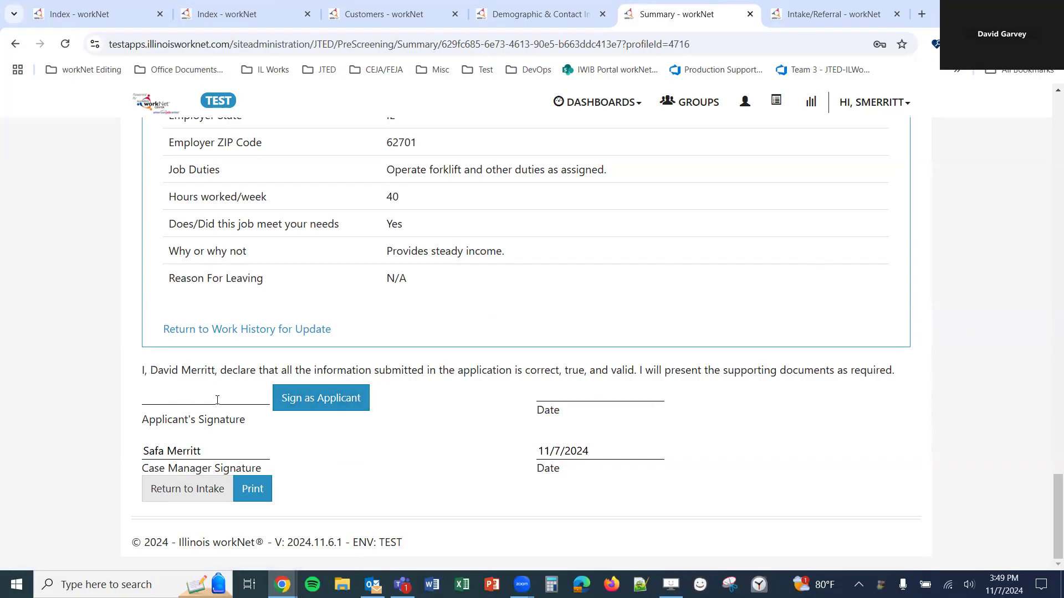
click(315, 403)
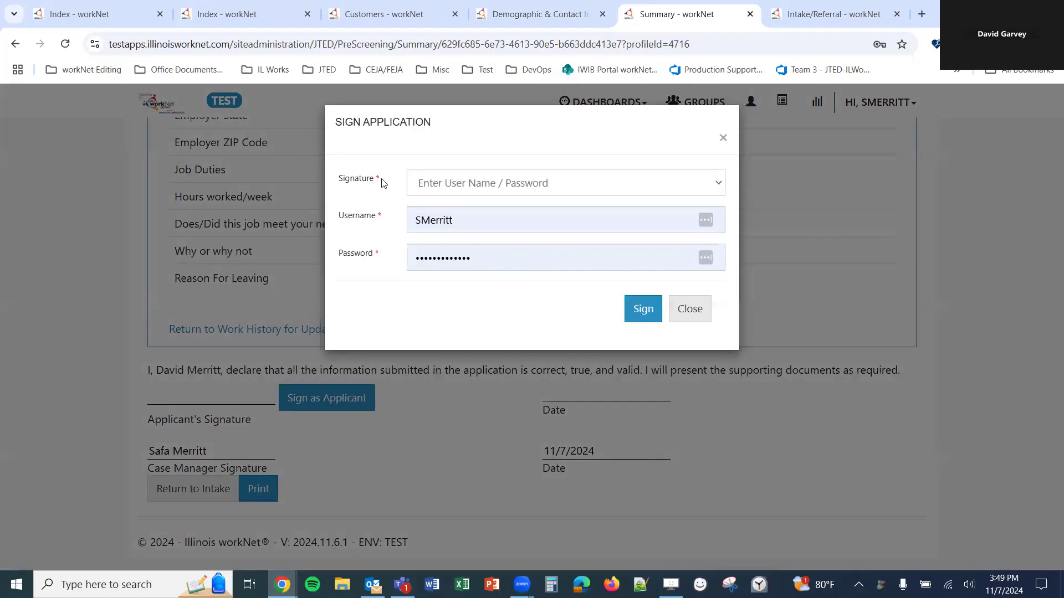
In the applicant Sign Application dialog, try Send link, then revert to username and password signing.
click(571, 182)
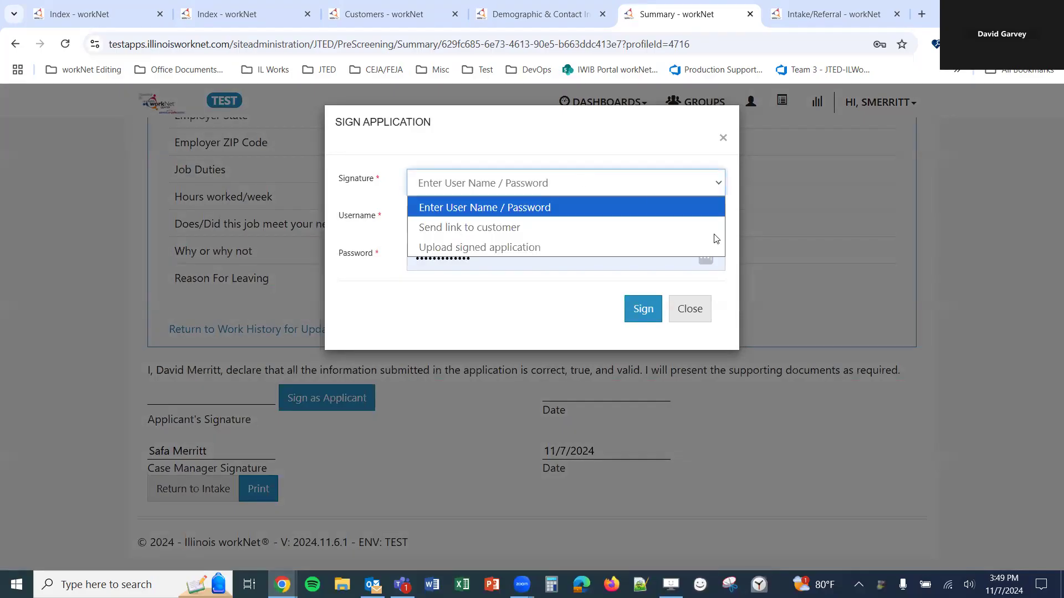
click(695, 315)
click(302, 401)
click(507, 184)
click(482, 232)
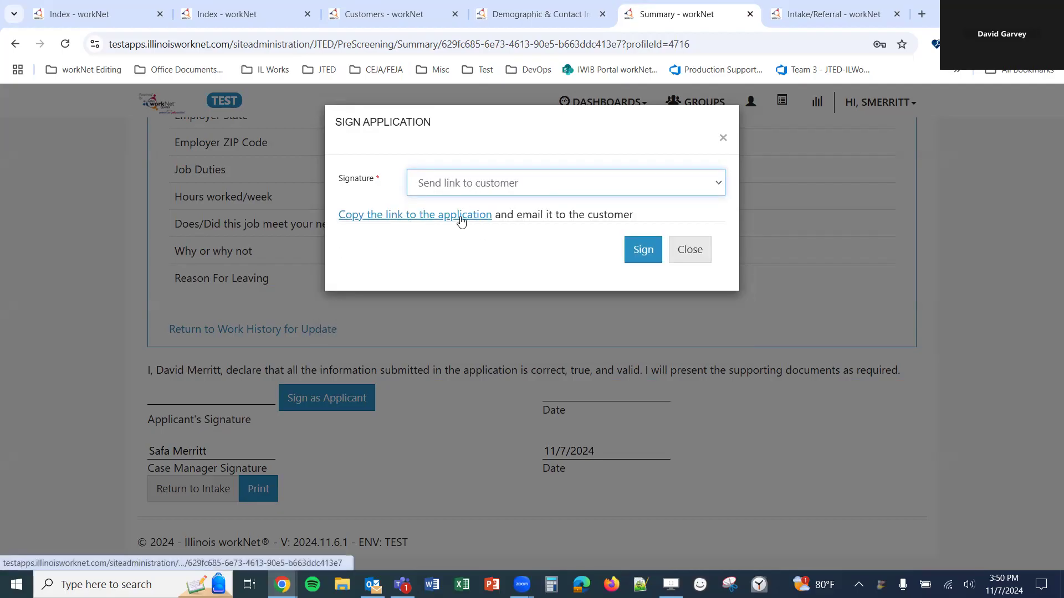
click(463, 192)
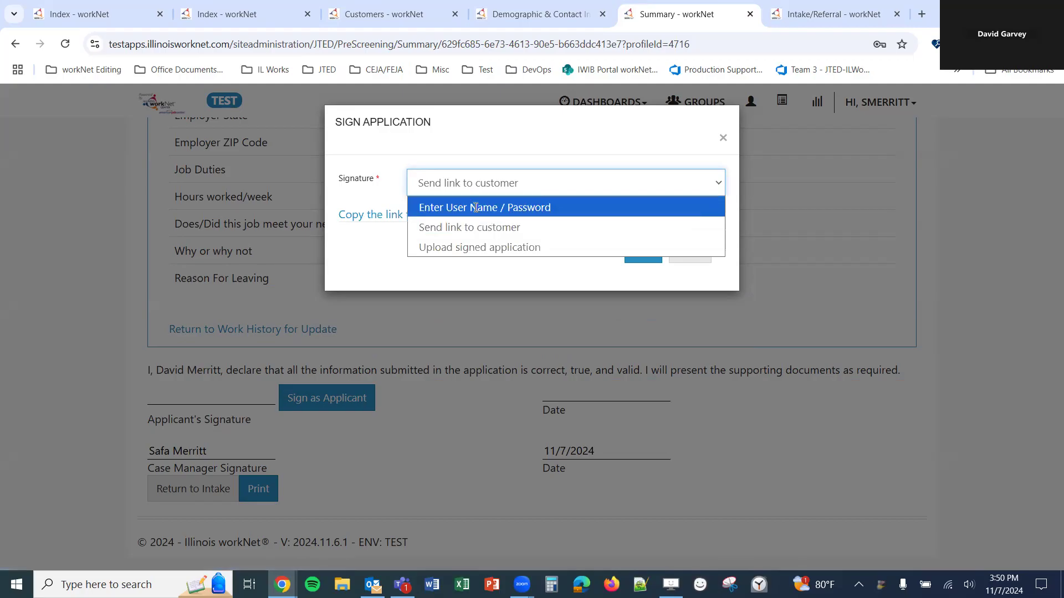
click(475, 207)
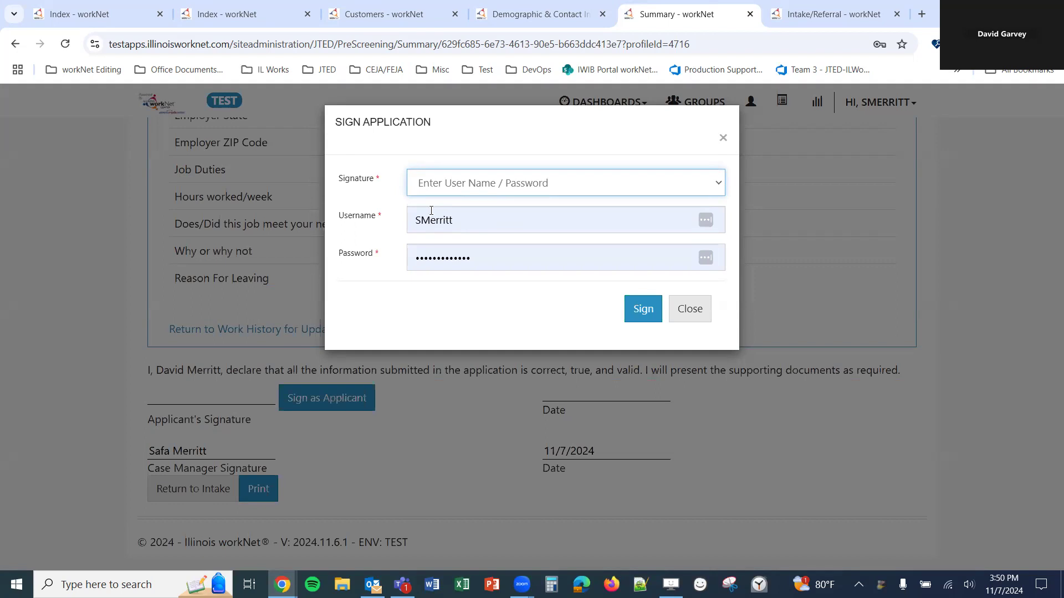
Try the Upload signed application option, cancel the file picker, and close the dialog unsigned.
click(510, 190)
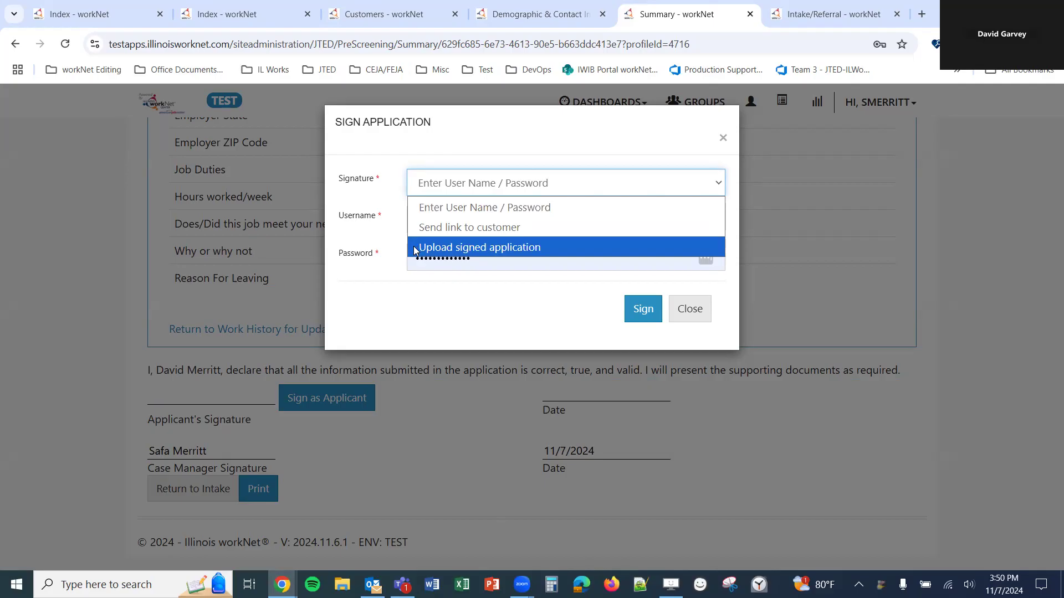
click(415, 251)
click(455, 215)
click(827, 288)
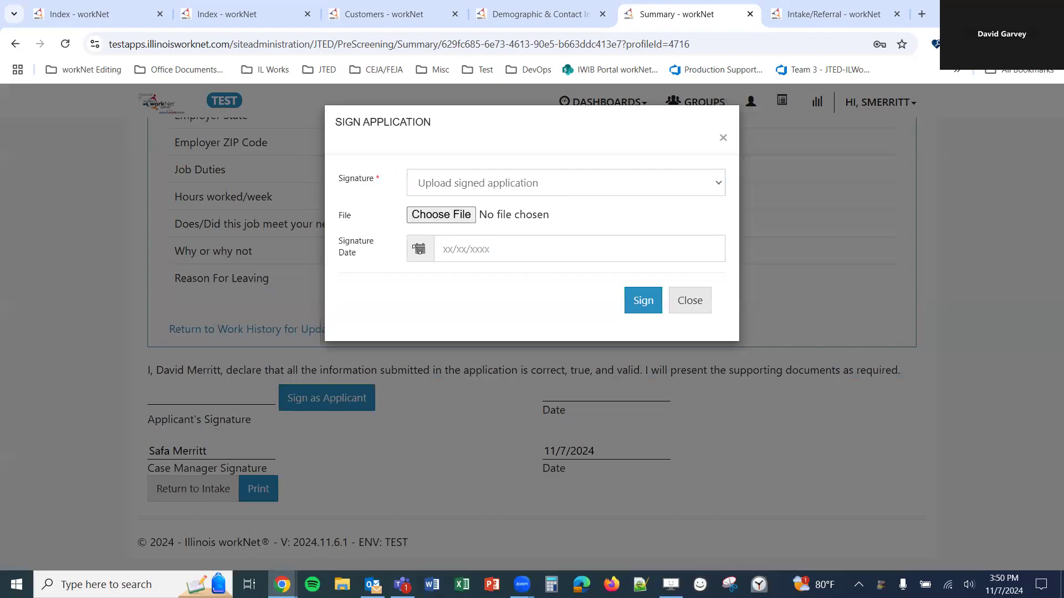
click(535, 249)
click(697, 300)
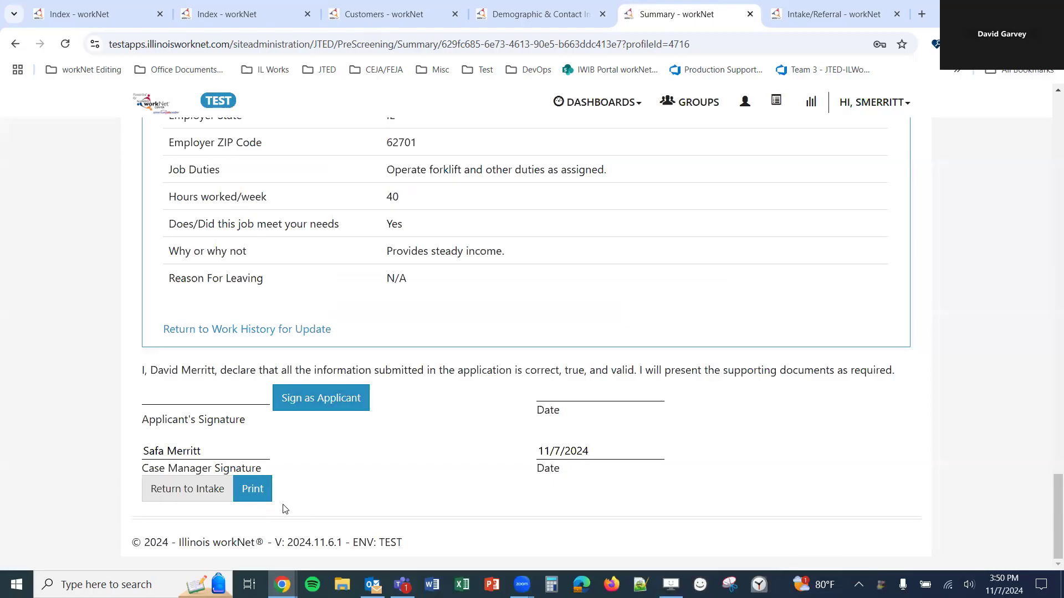
Return to the Intake/Referral page and review the application listed as completed and signed 11/7/2024.
click(172, 495)
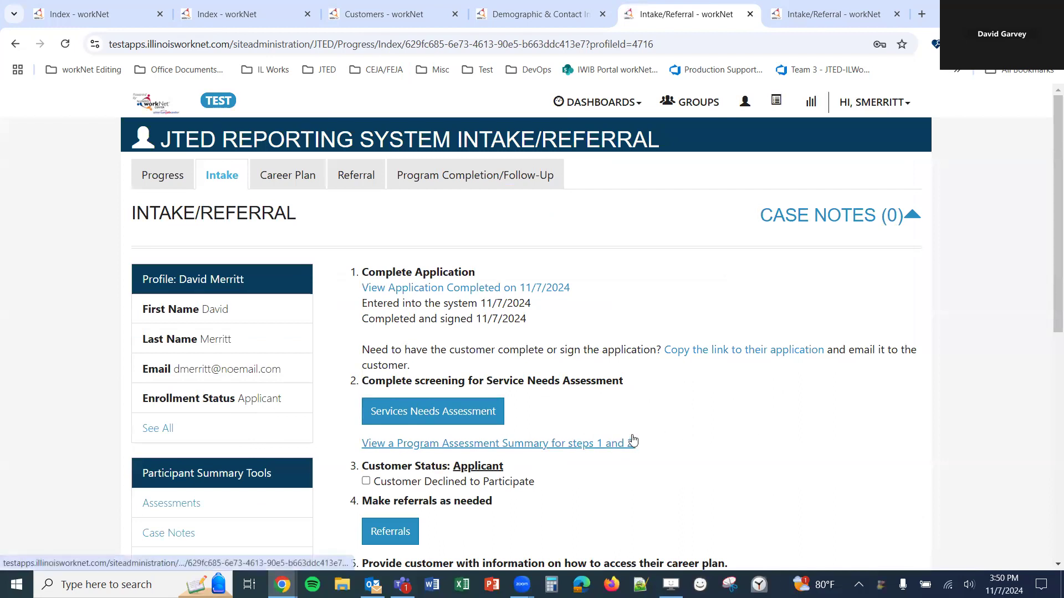
scroll(620, 434, down, 3)
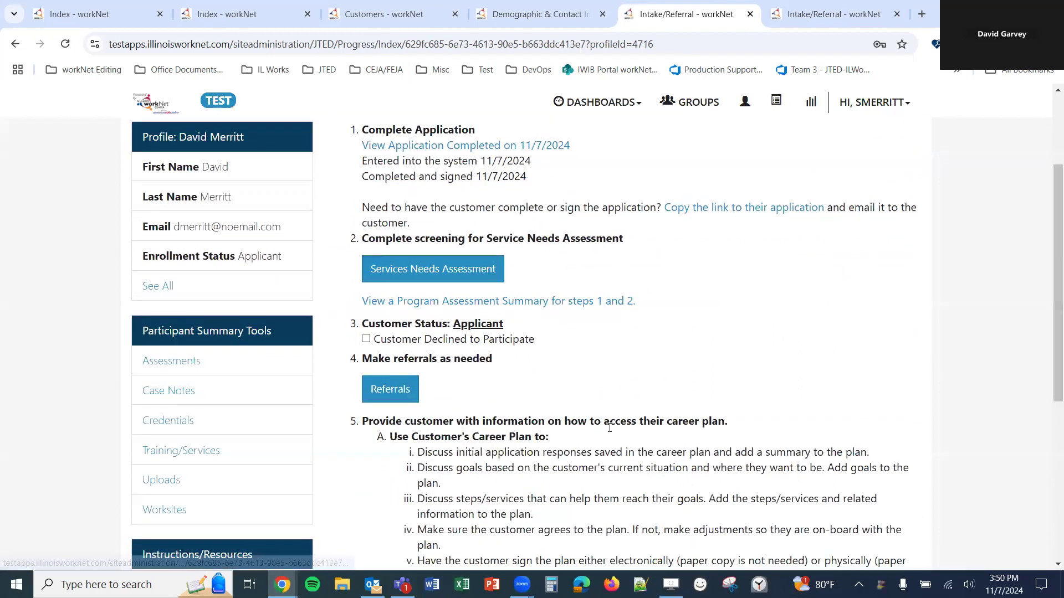
scroll(610, 427, down, 6)
scroll(610, 427, up, 10)
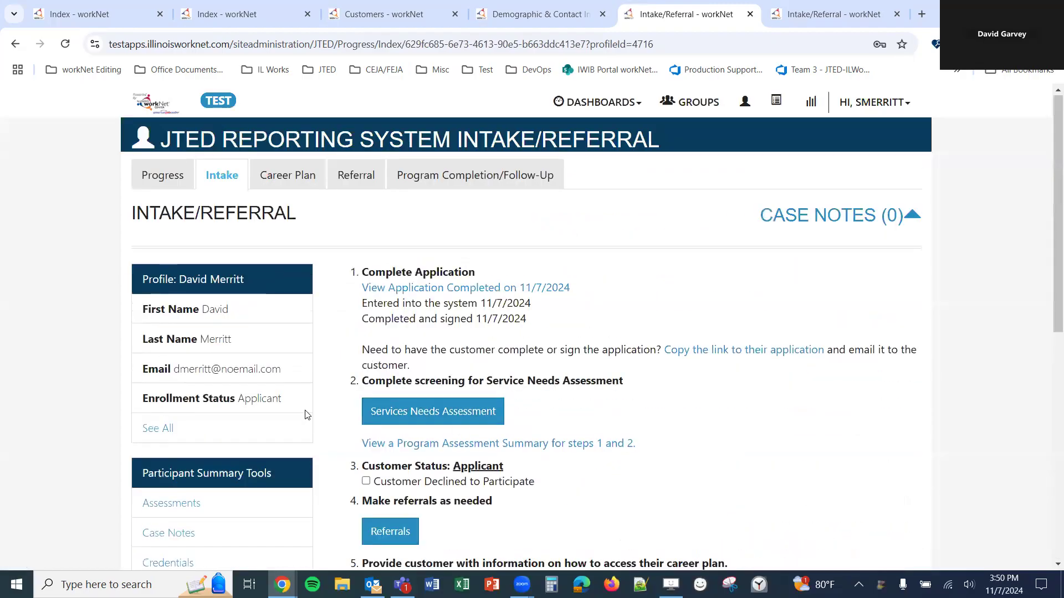